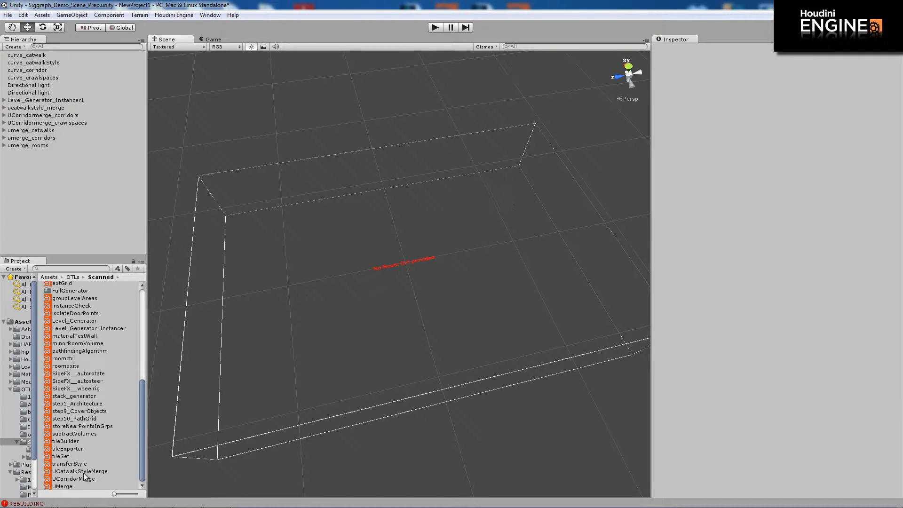
Add the ctrl asset from the Scanned folder to the scene and assign it to the first input of umerge_rooms
scroll(84, 380, "up", 10)
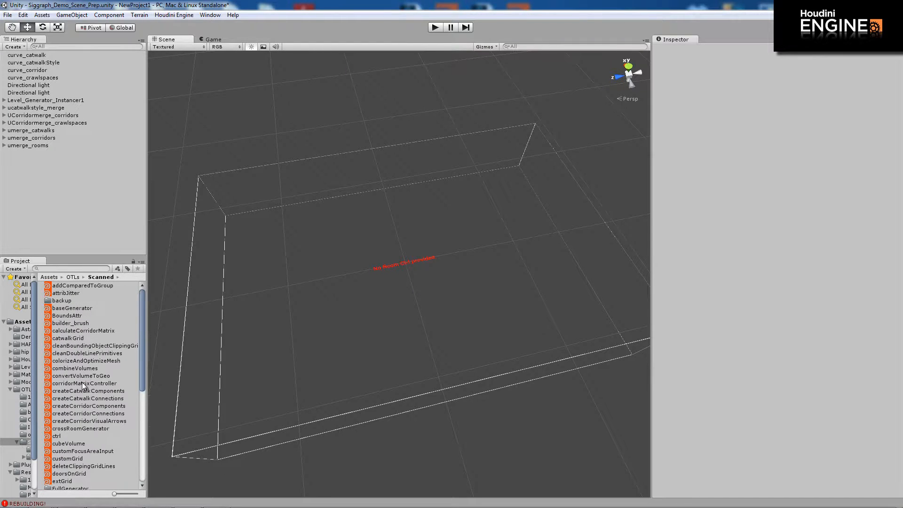
left_click_drag(60, 438, 42, 162)
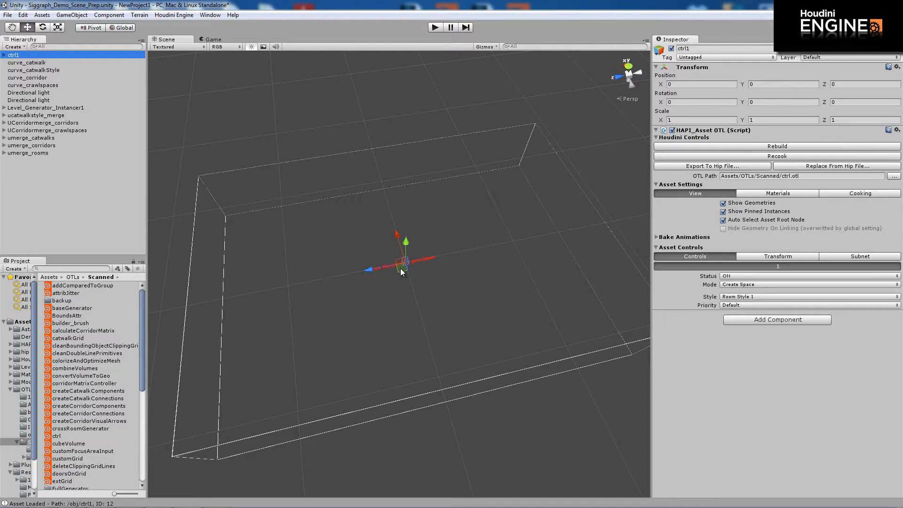
right_click_drag(402, 272, 551, 325, "alt")
left_click(36, 153)
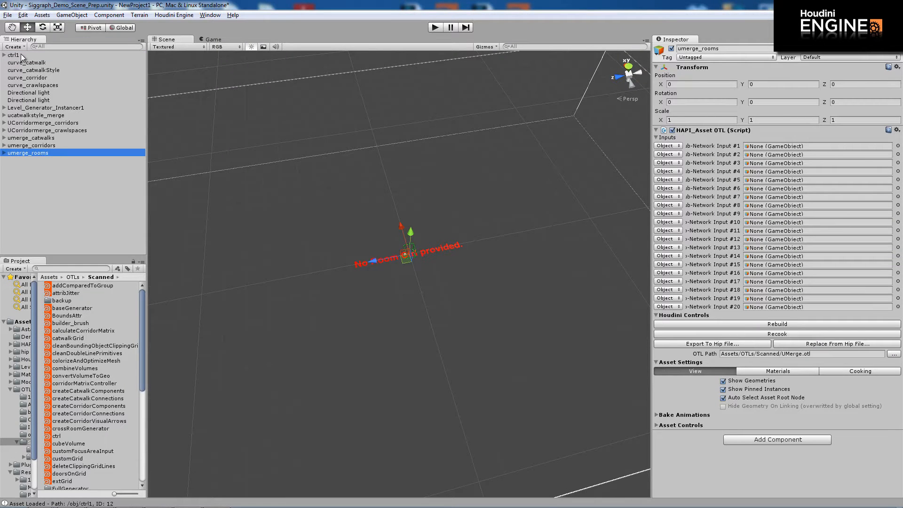
left_click_drag(20, 54, 774, 150)
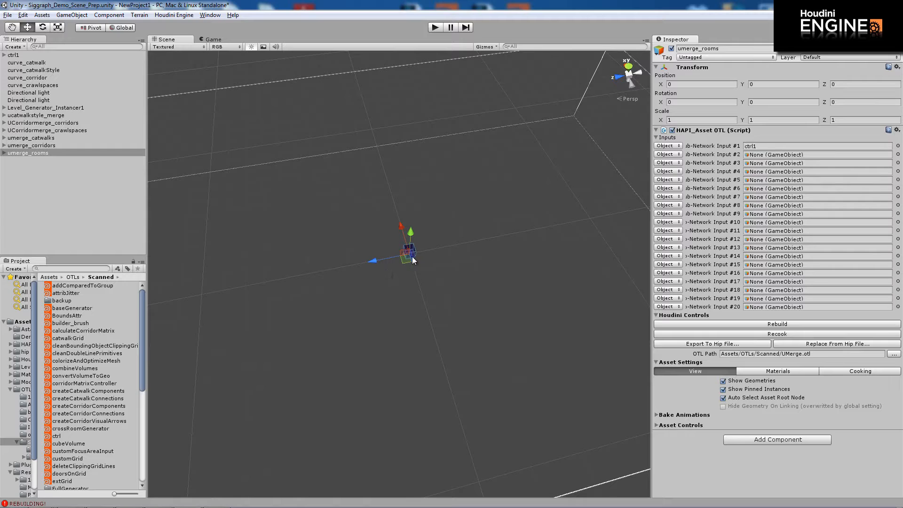
left_click_drag(405, 260, 508, 325)
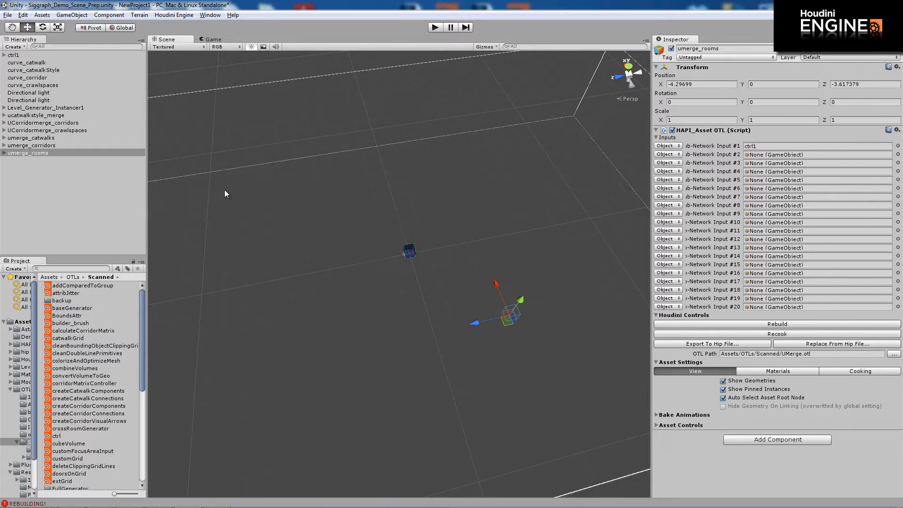
Move ctrl1 to about X -2.1, Z -4.0 and scale it to about 13.1 × 5.5 × 9.0
left_click(27, 55)
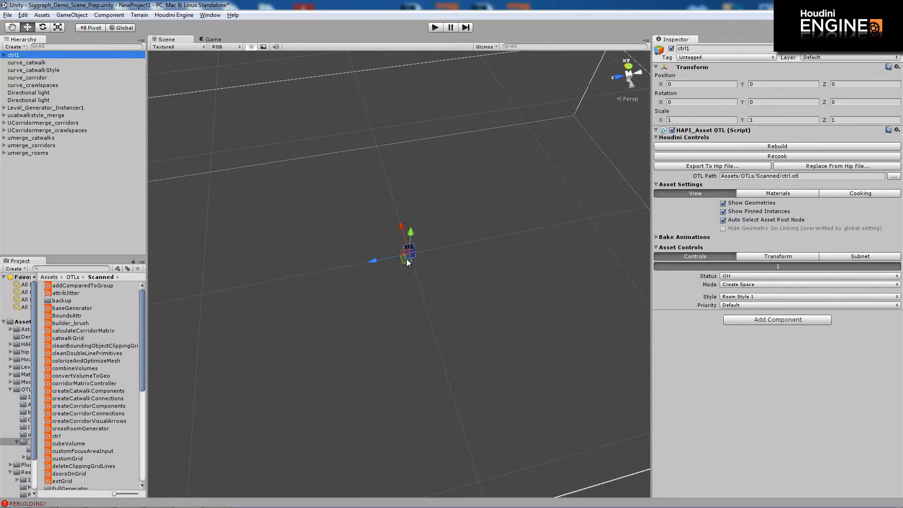
left_click_drag(408, 261, 712, 373)
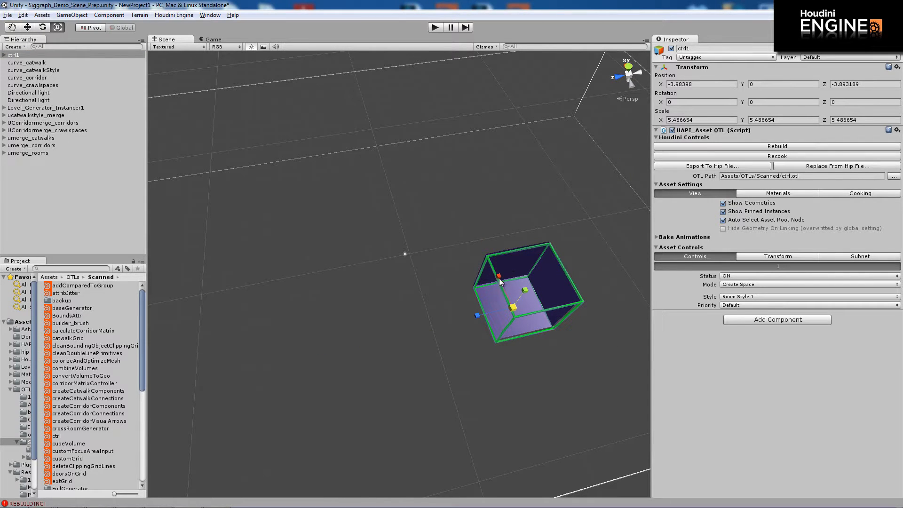
left_click_drag(499, 277, 476, 232)
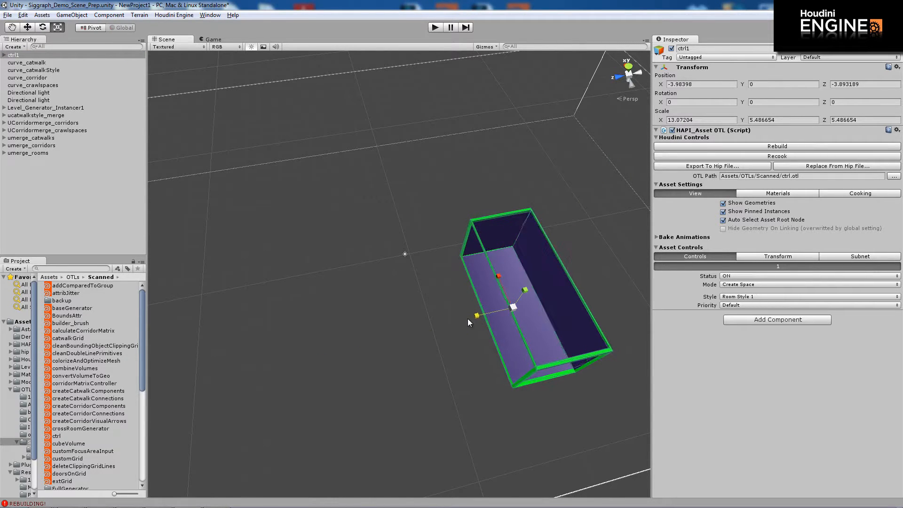
left_click_drag(468, 322, 444, 327)
key("w")
left_click_drag(501, 298, 488, 263)
Set the style of ctrl1 to Corridor Style 1 and deselect it
left_click(754, 296)
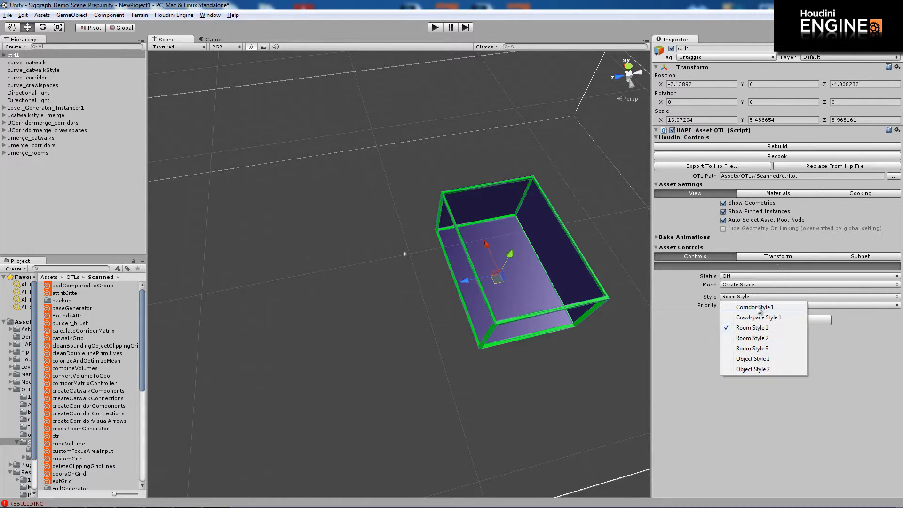
left_click(756, 307)
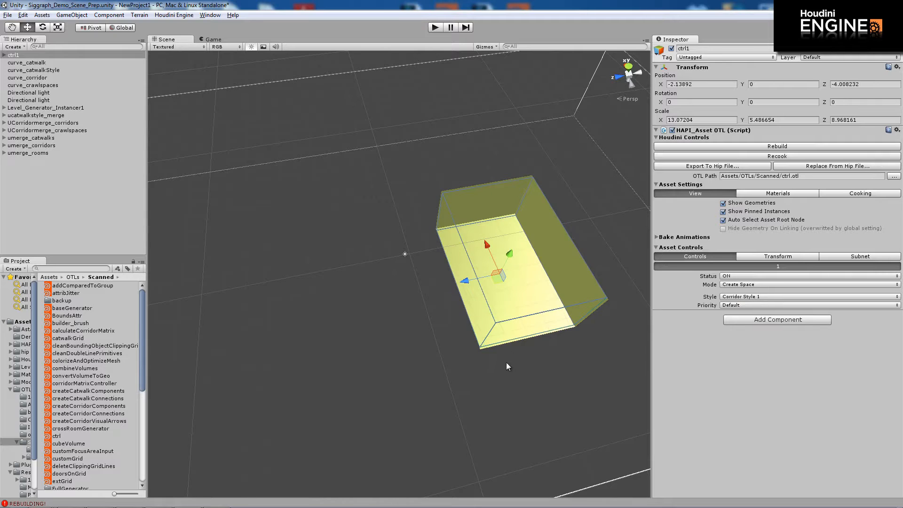
left_click(518, 364)
Move the first point of curve_corridor inside the ctrl1 room, to about X 2.0, Y 0.1, Z -6.0
right_click_drag(548, 355, 447, 351, "alt")
middle_click_drag(466, 354, 441, 322, "alt")
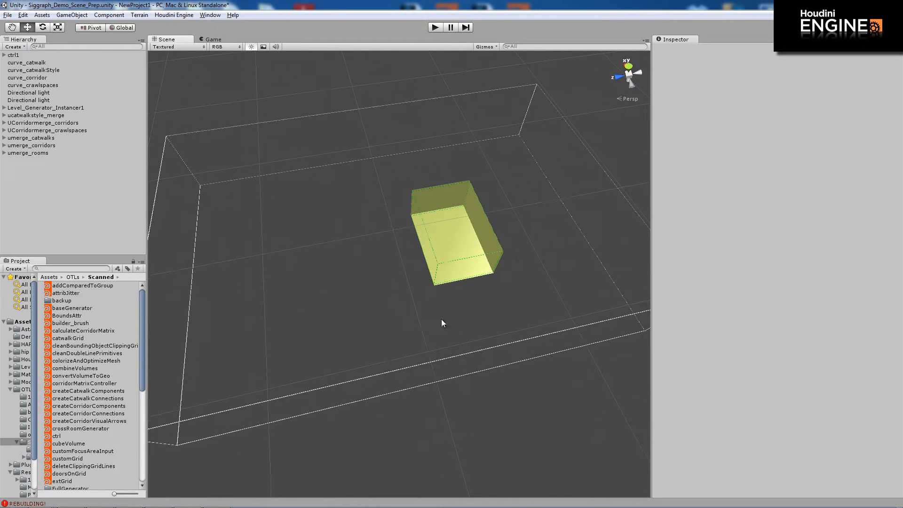
left_click(36, 78)
left_click(440, 389)
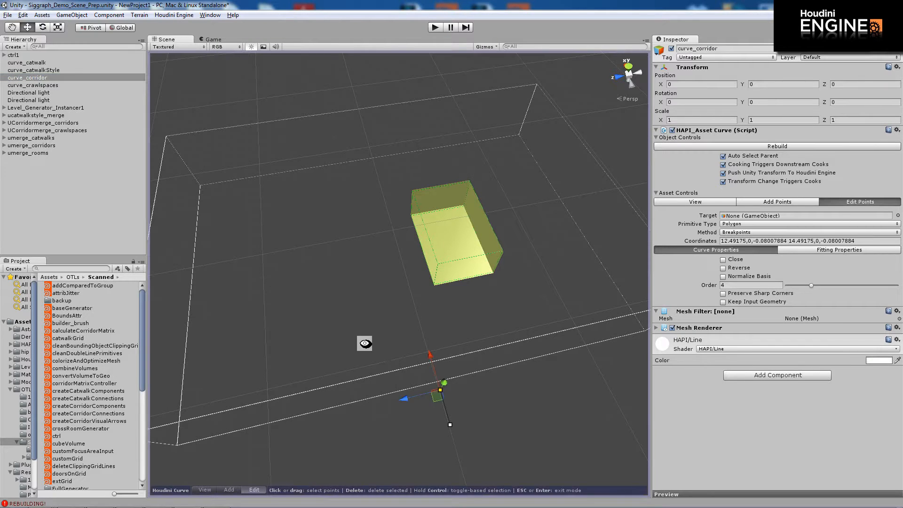
left_click_drag(366, 343, 303, 297, "alt")
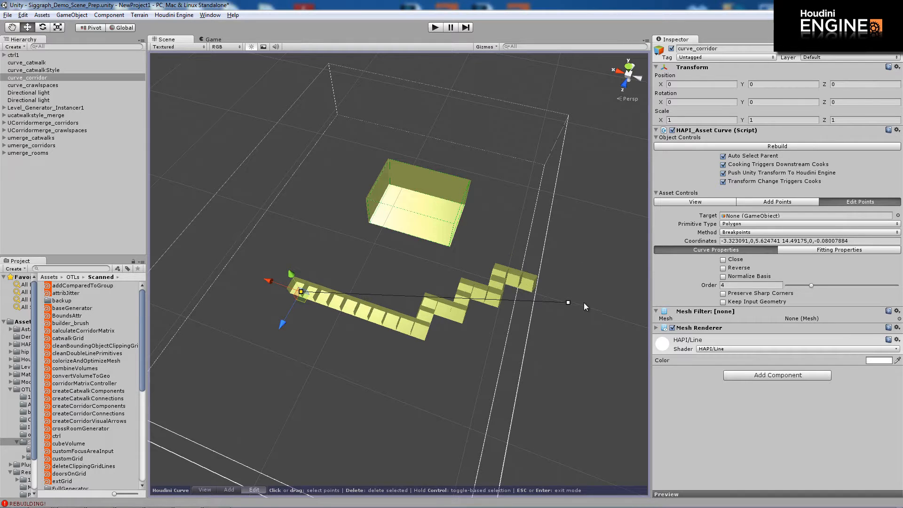
right_click_drag(339, 305, 473, 374, "alt")
left_click_drag(473, 374, 317, 234, "alt")
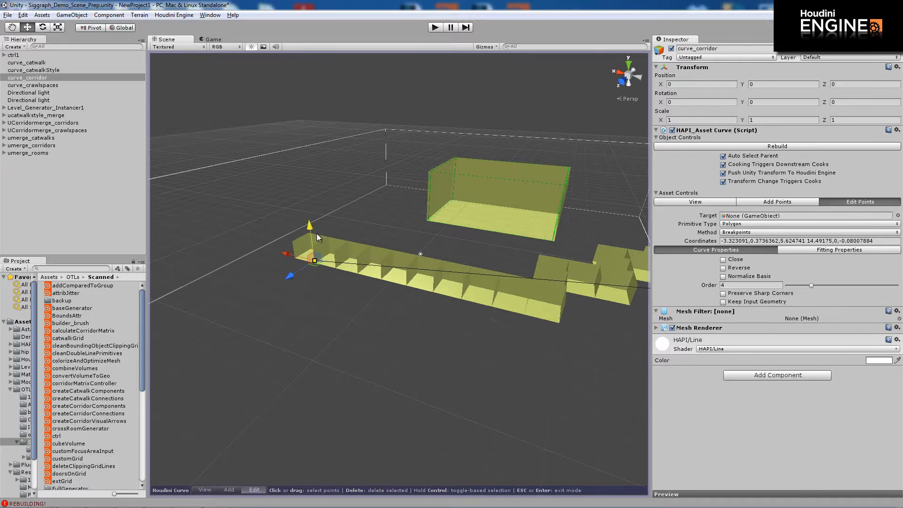
left_click_drag(479, 246, 433, 346, "alt")
middle_click_drag(433, 347, 412, 363, "alt")
right_click_drag(410, 352, 432, 344, "alt")
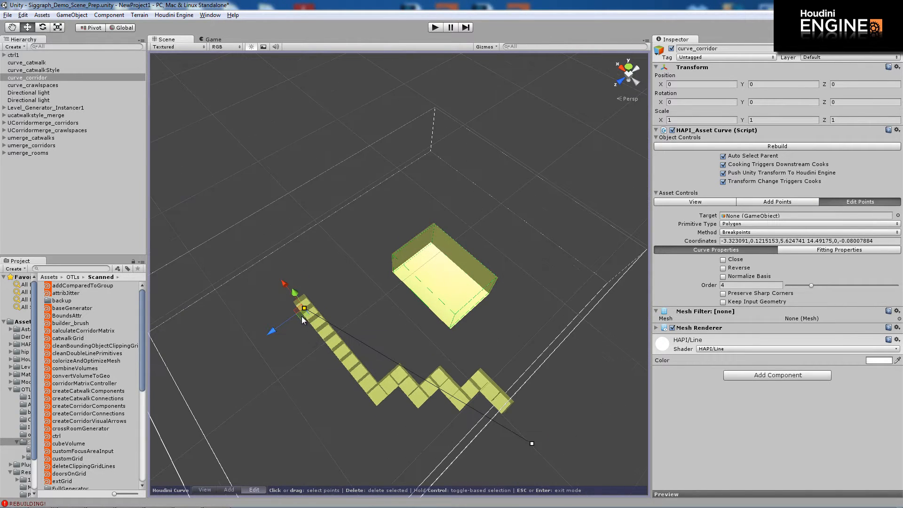
left_click_drag(302, 318, 456, 278)
Move the second point of curve_corridor outside the room's long side, to about X -0.2, Y 0, Z -11.4
left_click(532, 444)
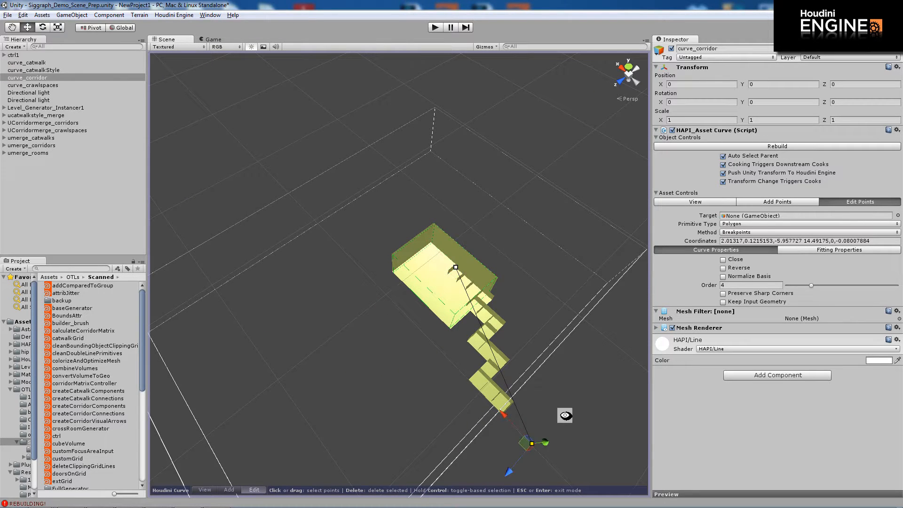
left_click_drag(564, 413, 393, 452, "alt")
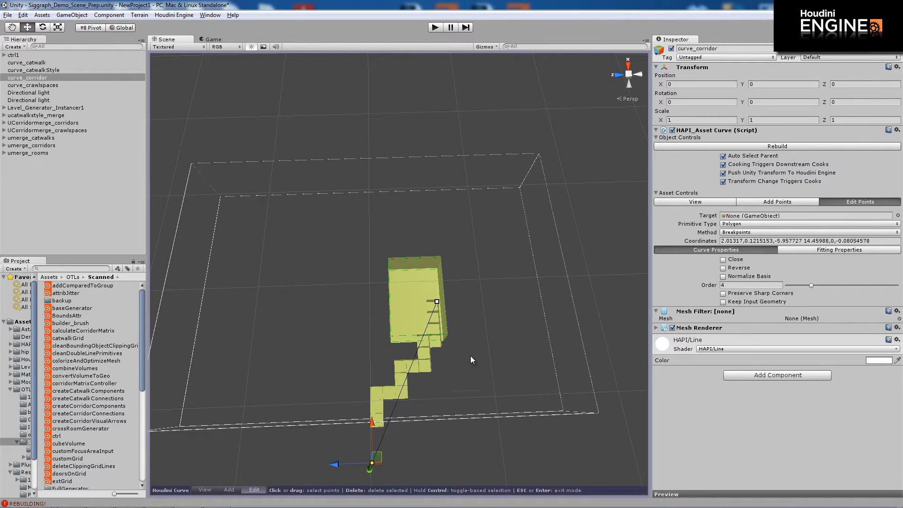
left_click_drag(470, 360, 499, 273)
Add three more points to curve_corridor so the path loops back into the far end of the room
key("a")
left_click(455, 213)
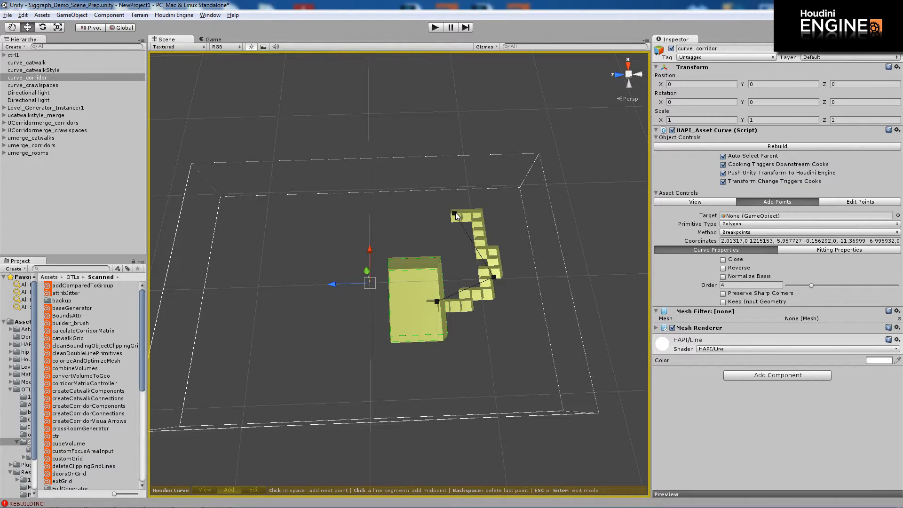
left_click(404, 242)
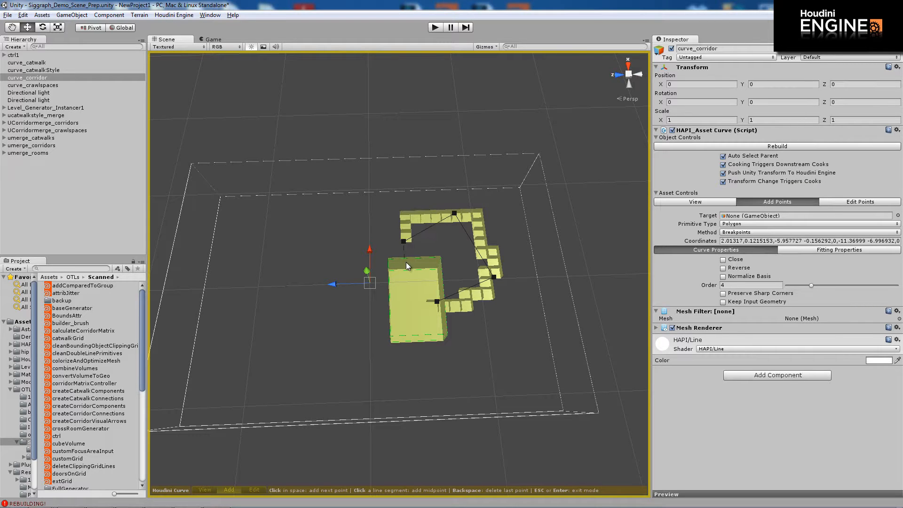
key("Escape")
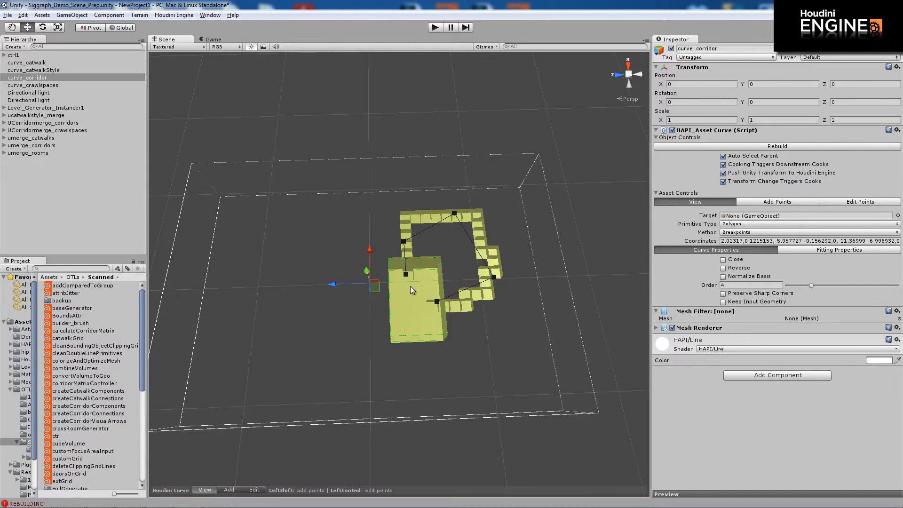
Raise the last two points of curve_corridor vertically above the floor level
middle_click_drag(410, 286, 407, 307)
right_click_drag(407, 306, 616, 334, "alt")
left_click_drag(384, 321, 540, 249, "alt")
left_click(253, 490)
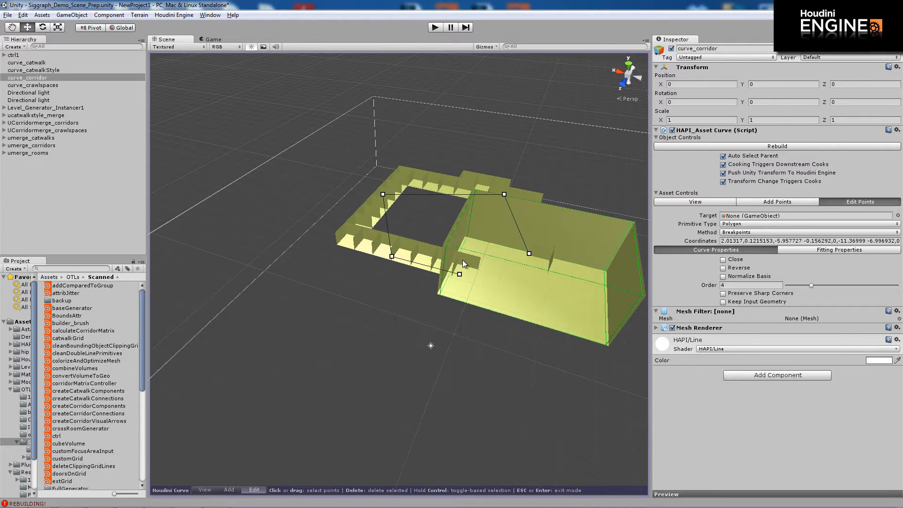
left_click(460, 276)
left_click_drag(463, 246, 467, 223)
left_click(392, 256)
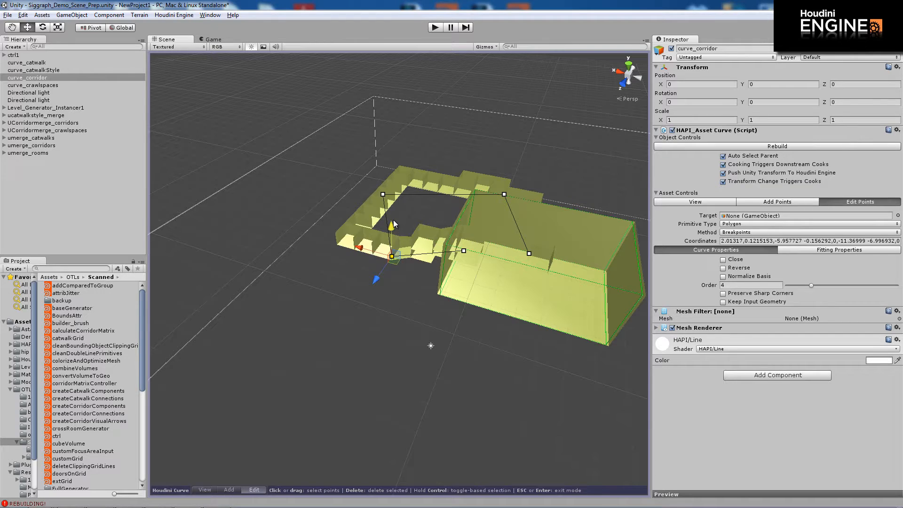
left_click_drag(393, 220, 394, 215)
Nudge the last point of curve_corridor slightly along the X axis inside the room
left_click_drag(482, 291, 455, 282, "alt")
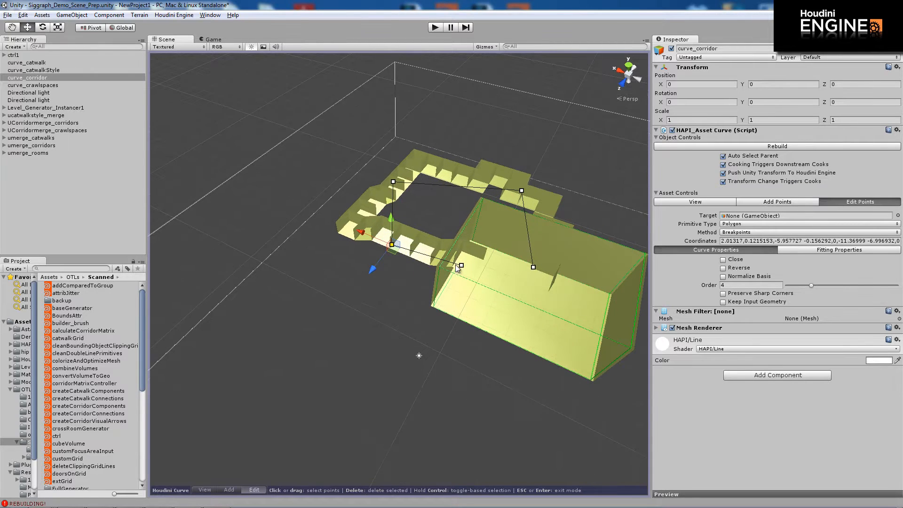
left_click(461, 266)
left_click_drag(429, 252, 421, 247)
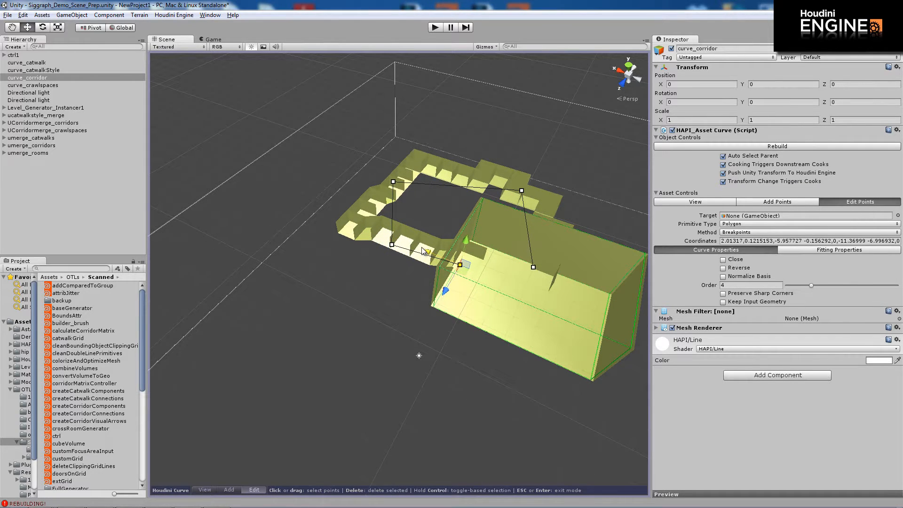
Change the scene view's display mode to Textured Wire
left_click_drag(410, 345, 387, 371, "alt")
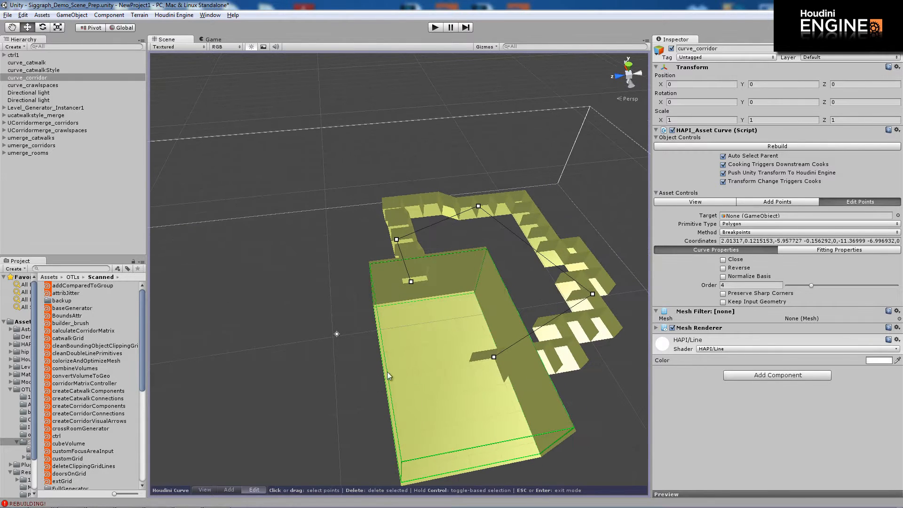
middle_click_drag(529, 302, 463, 265)
left_click(191, 47)
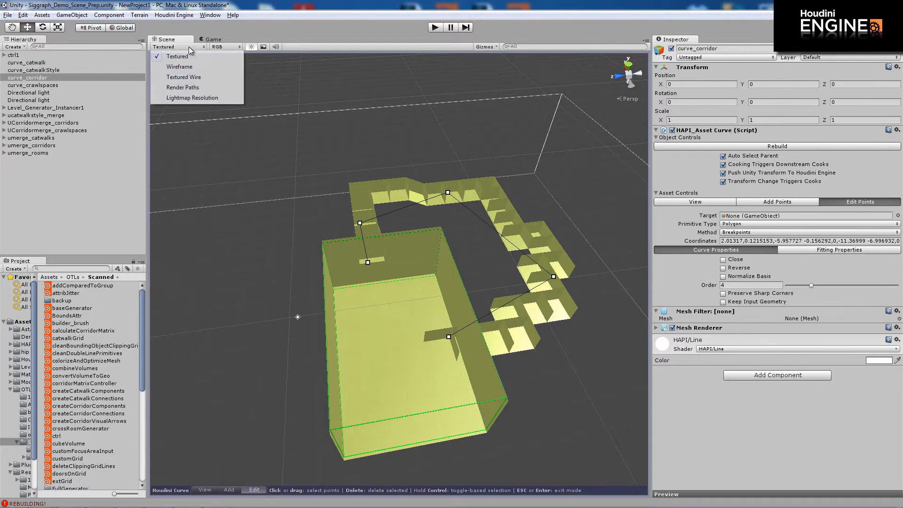
left_click(184, 78)
left_click_drag(452, 157, 492, 146, "alt")
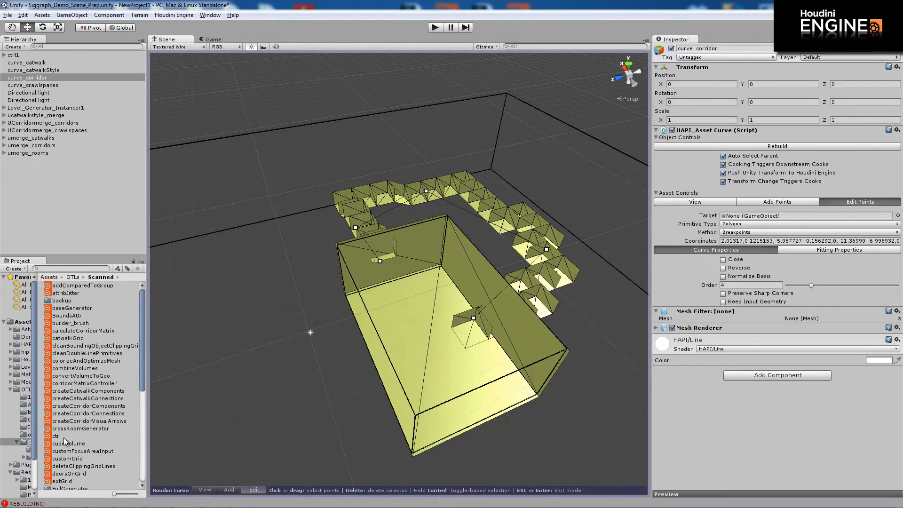
Add a second ctrl asset to the scene and assign it to the second input of umerge_rooms
left_click_drag(64, 437, 44, 185)
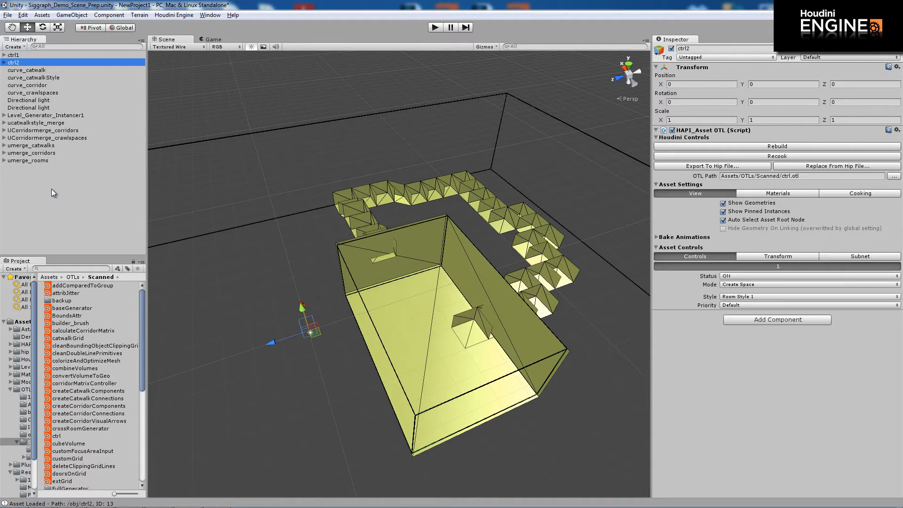
left_click(43, 161)
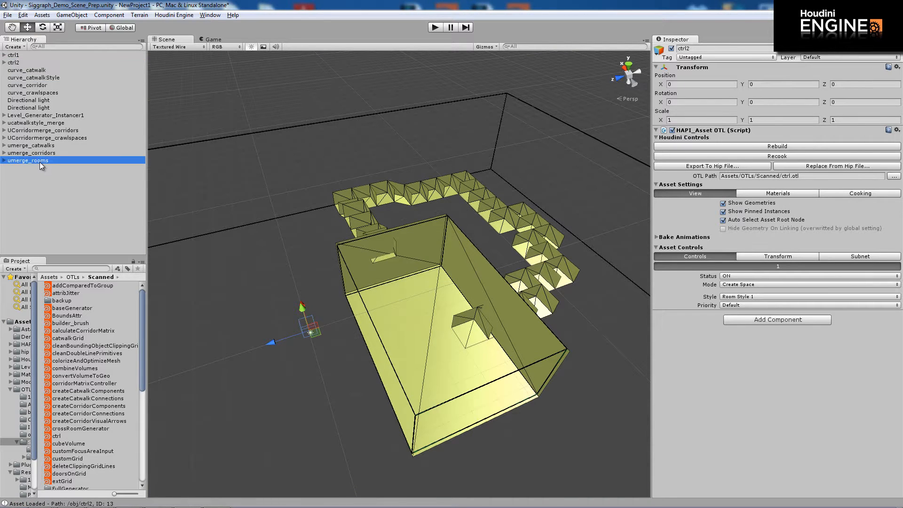
left_click_drag(21, 64, 767, 156)
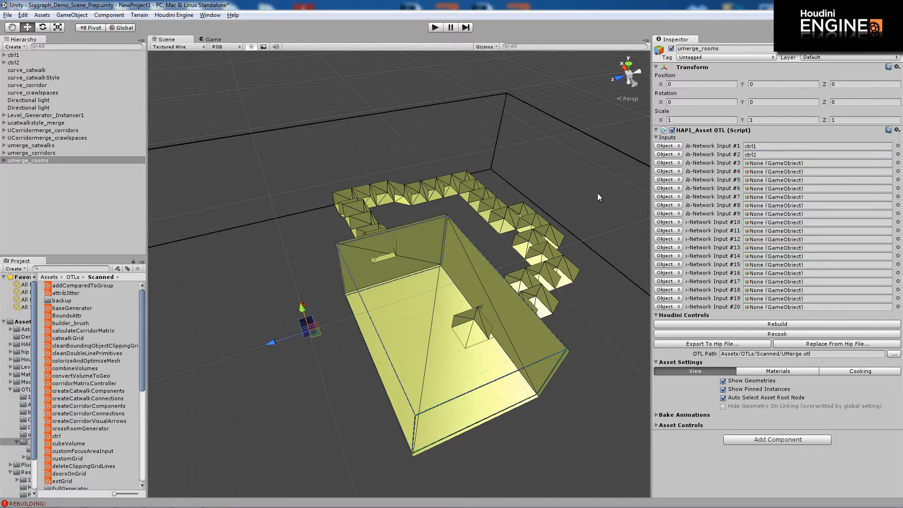
Move ctrl2 inside the room to about X 0.9, Z -3.4 and stretch it along Z to a scale of about 5.1
left_click(24, 63)
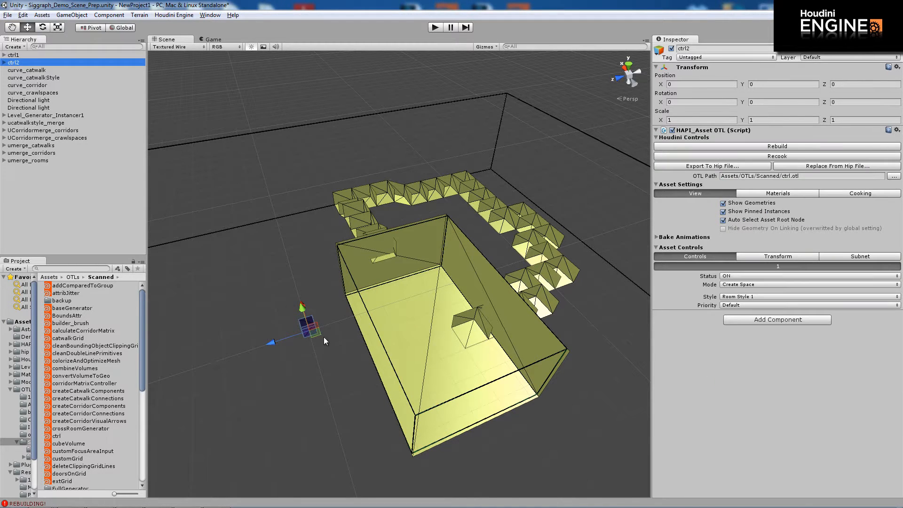
left_click_drag(321, 334, 331, 300)
key("r")
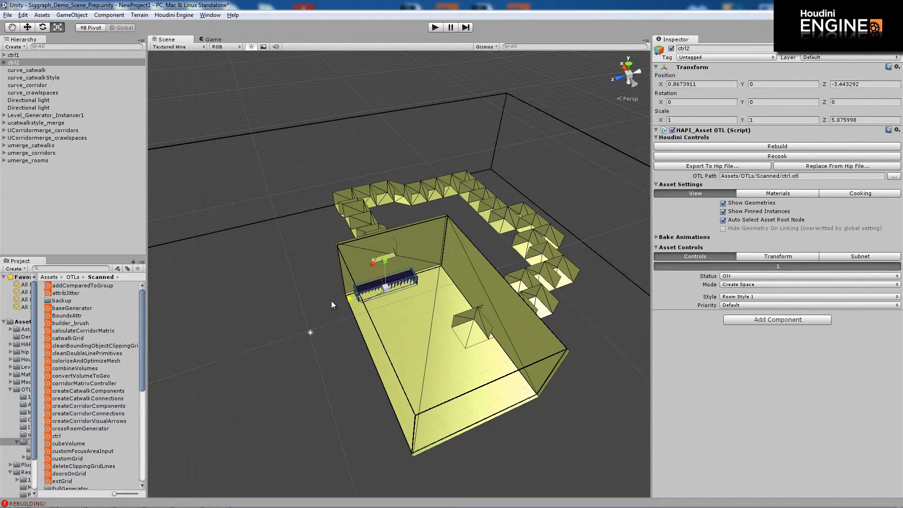
Set ctrl2's mode to Add Objects to Space and its style to Object Style 1
right_click_drag(357, 254, 588, 317, "alt")
left_click_drag(480, 325, 484, 318, "alt")
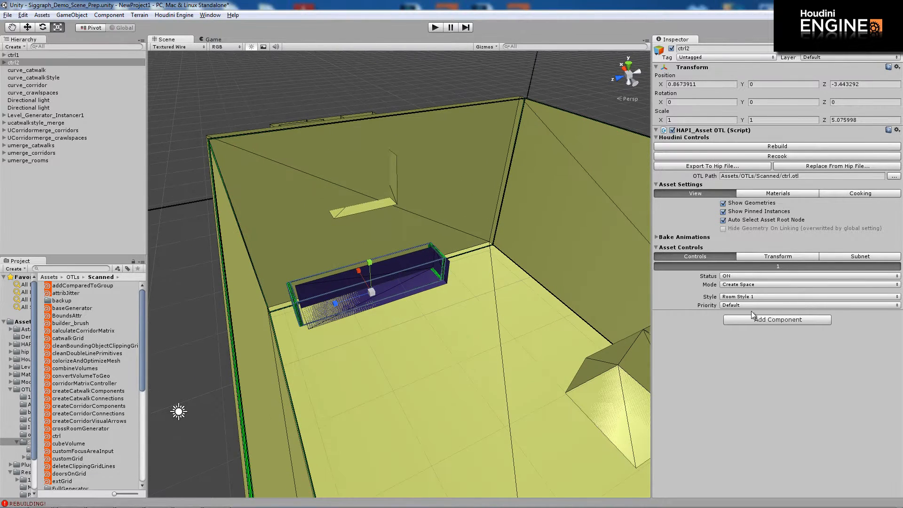
left_click(749, 284)
left_click(751, 306)
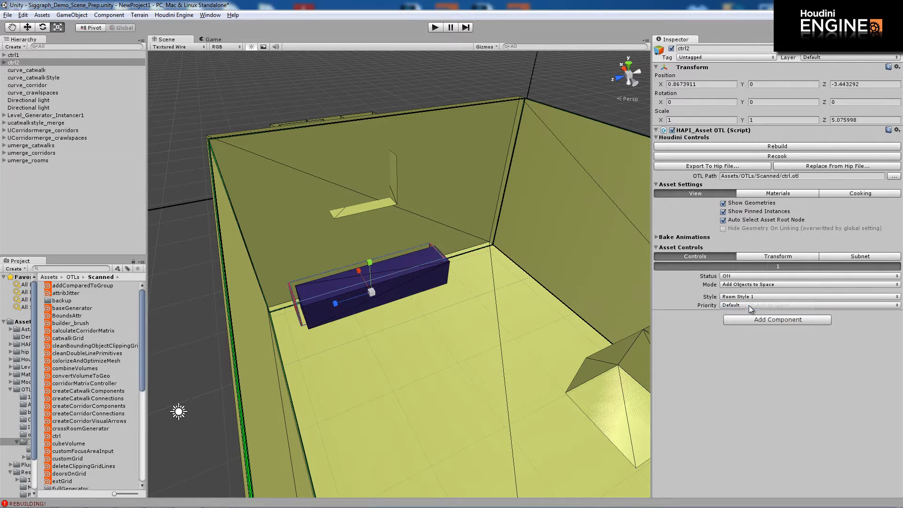
left_click(769, 295)
left_click(765, 360)
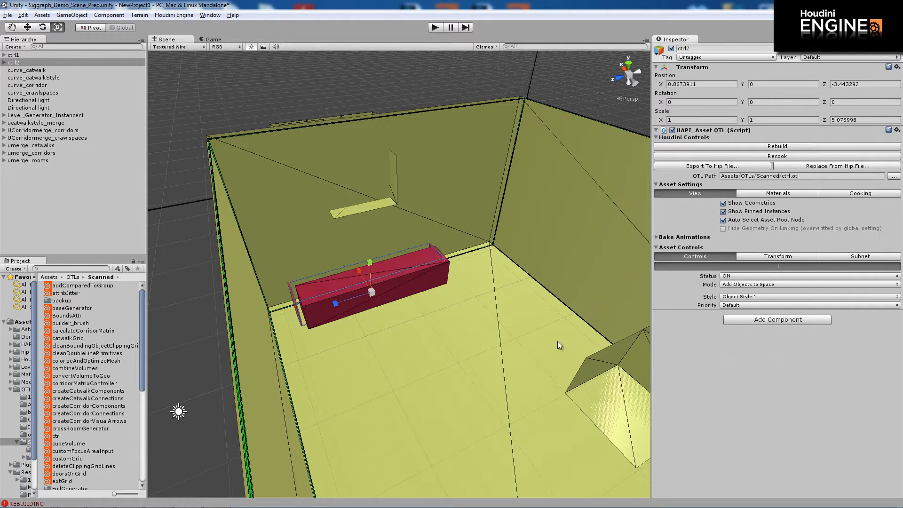
Flatten ctrl2 to a Y scale of about 0.5, raise it to about Y 1.2, and widen its X scale to about 2.5
right_click_drag(558, 345, 410, 321, "alt")
left_click_drag(365, 271, 441, 246)
key("w")
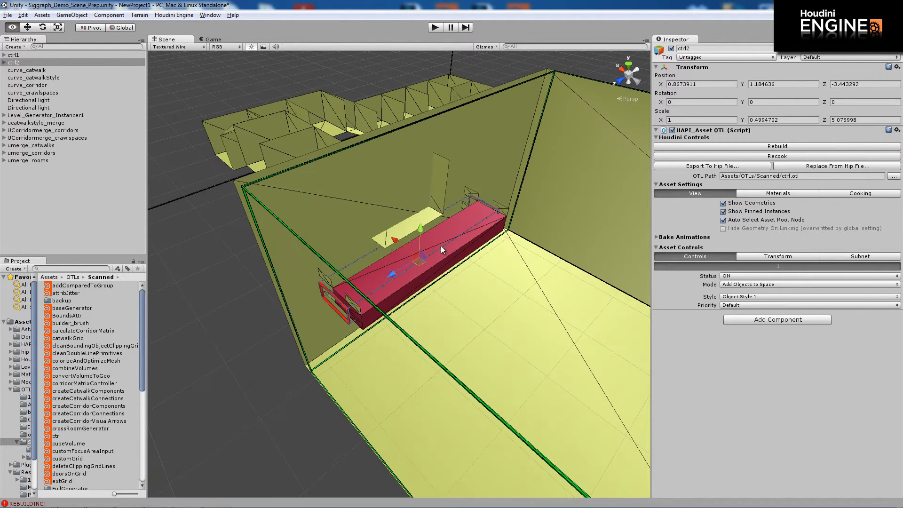
key("r")
left_click_drag(375, 234, 347, 222)
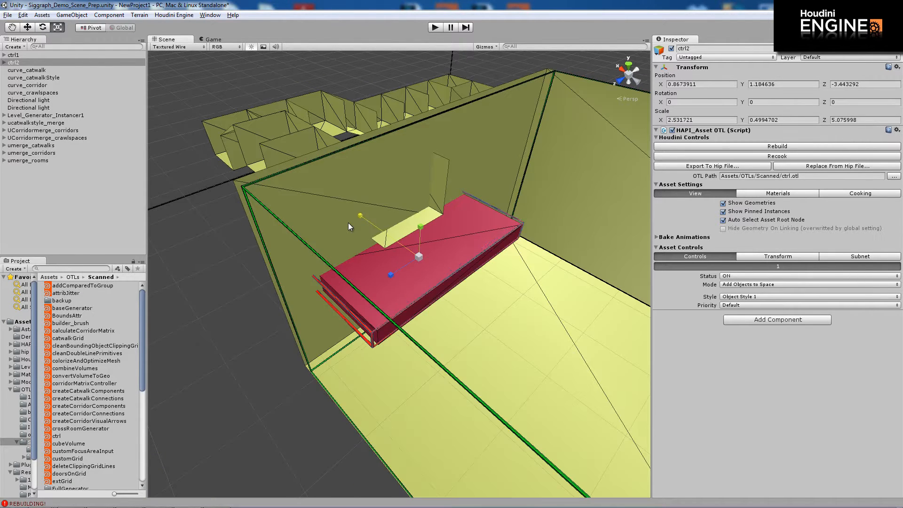
Shift ctrl2 to about X 0.64, Y 1.3 and stretch its Z scale to about 8.5 so it spans the room's end wall
key("w")
left_click_drag(394, 242, 435, 232)
left_click_drag(472, 270, 332, 304, "alt")
key("r")
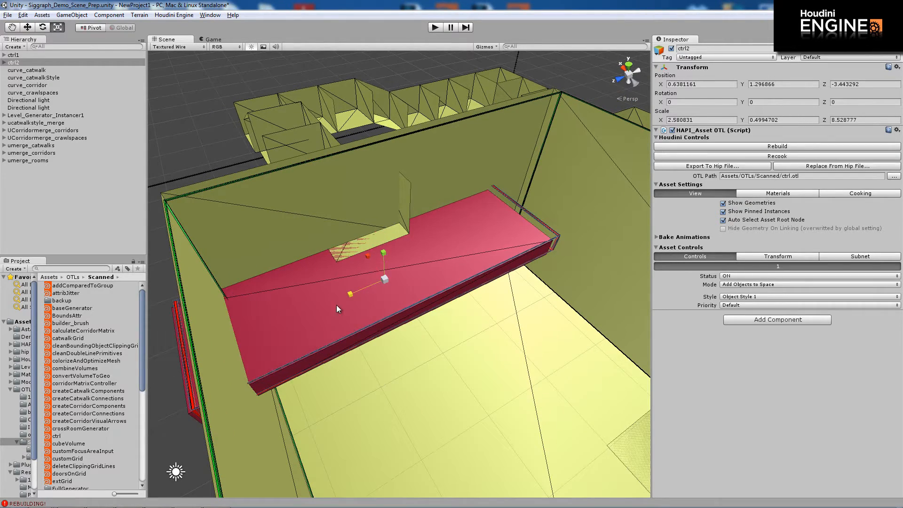
Examine ctrl2's placement in the room and the surrounding corridors from a wider view of the level
right_click_drag(463, 302, 263, 299, "alt")
left_click(265, 299)
left_click_drag(432, 302, 380, 302, "alt")
right_click_drag(415, 327, 307, 315, "alt")
middle_click_drag(468, 309, 429, 247, "alt")
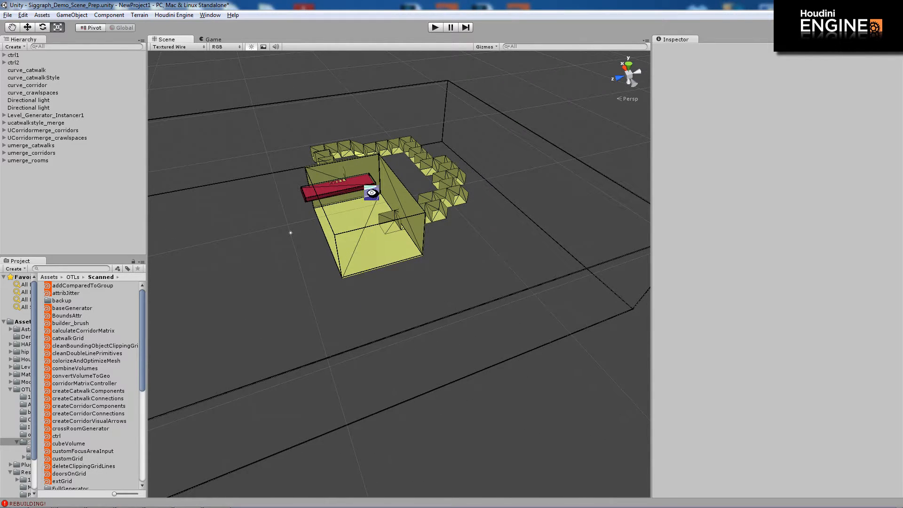
left_click_drag(371, 192, 367, 229, "alt")
left_click(14, 62)
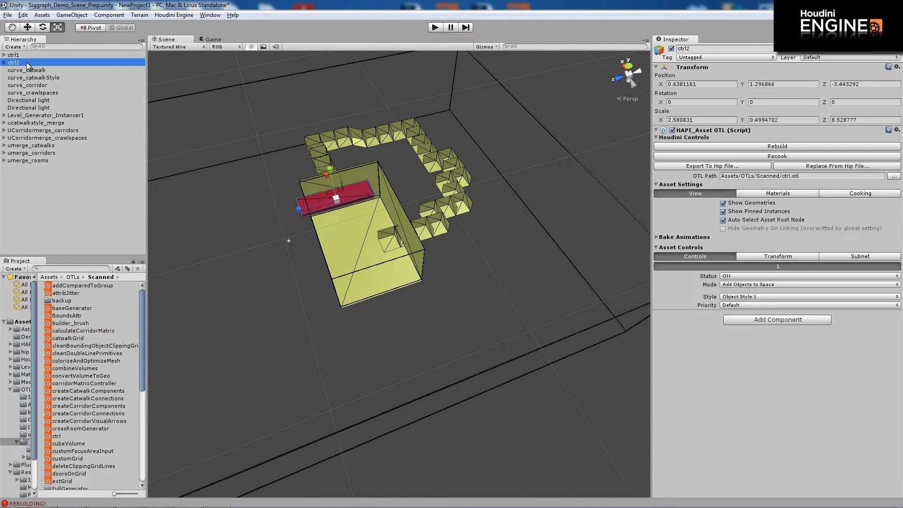
key("w")
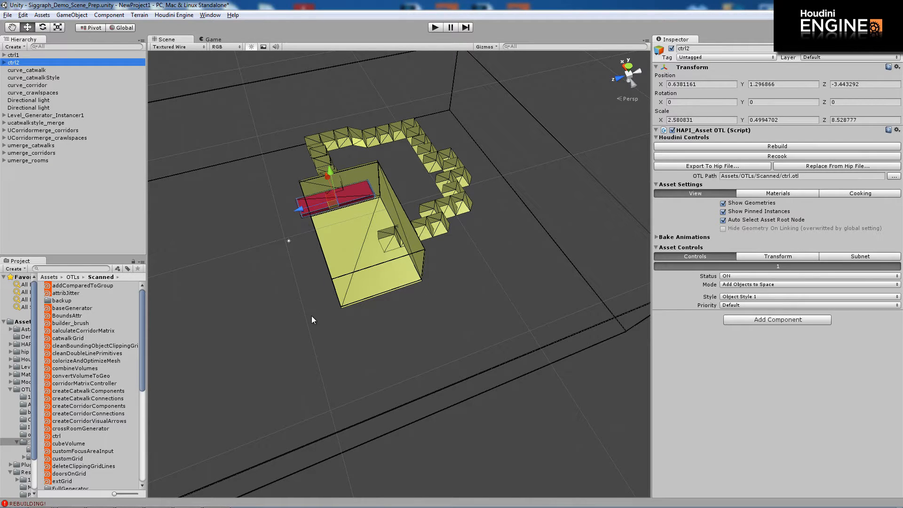
left_click(262, 286)
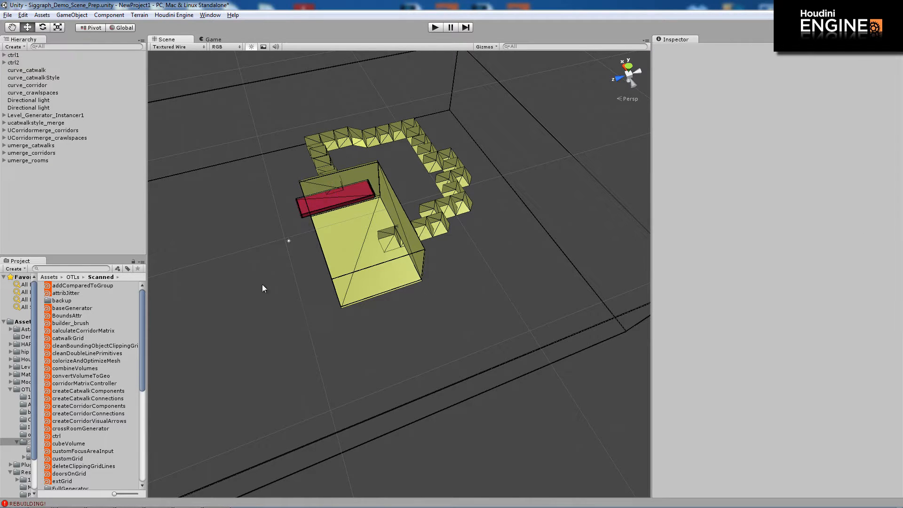
Move the far end point of curve_crawlspaces to the room wall near the red platform, at about X -1.7, Z -5.3
left_click(36, 93)
left_click_drag(463, 343, 407, 188, "alt")
left_click(423, 363)
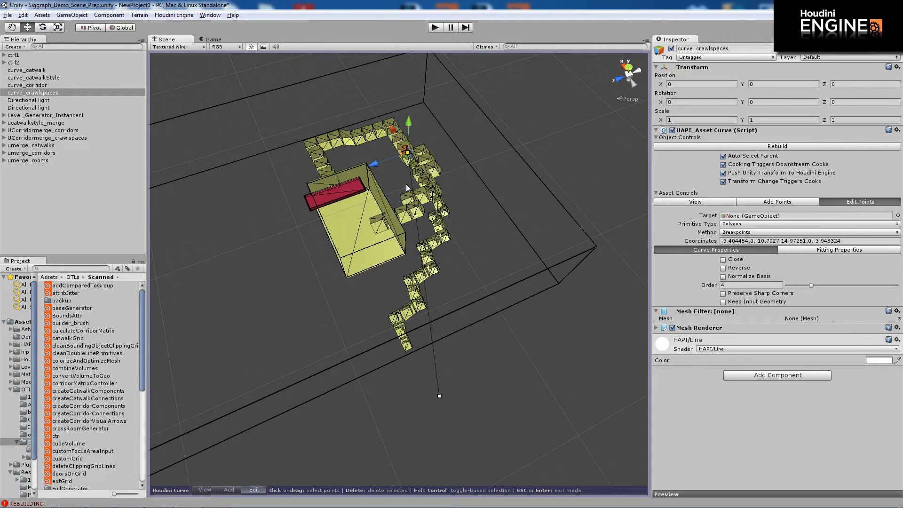
left_click(438, 396)
left_click_drag(438, 396, 353, 192)
left_click_drag(406, 240, 445, 340, "alt")
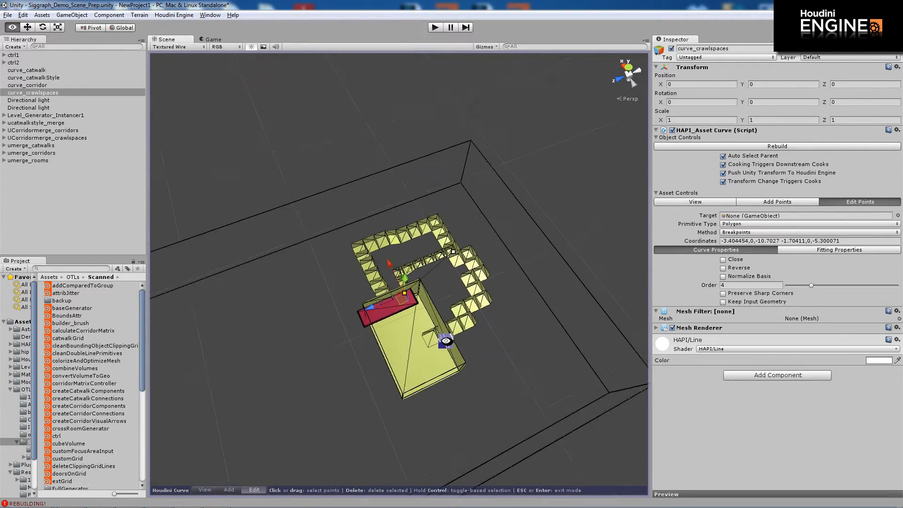
Raise the crawlspace curve's end point to about Y 1.6 and shift it to about X -1.4, Z -4.9 at the platform
right_click_drag(446, 340, 762, 400, "alt")
left_click_drag(470, 367, 310, 208, "alt")
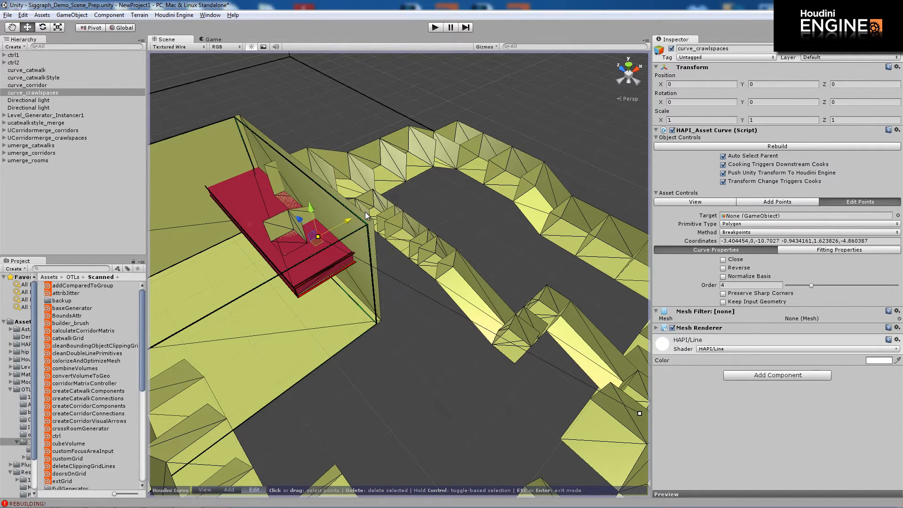
left_click_drag(459, 279, 408, 258, "alt")
right_click_drag(407, 258, 339, 326, "alt")
left_click_drag(339, 326, 441, 398, "alt")
left_click_drag(460, 357, 617, 324, "alt")
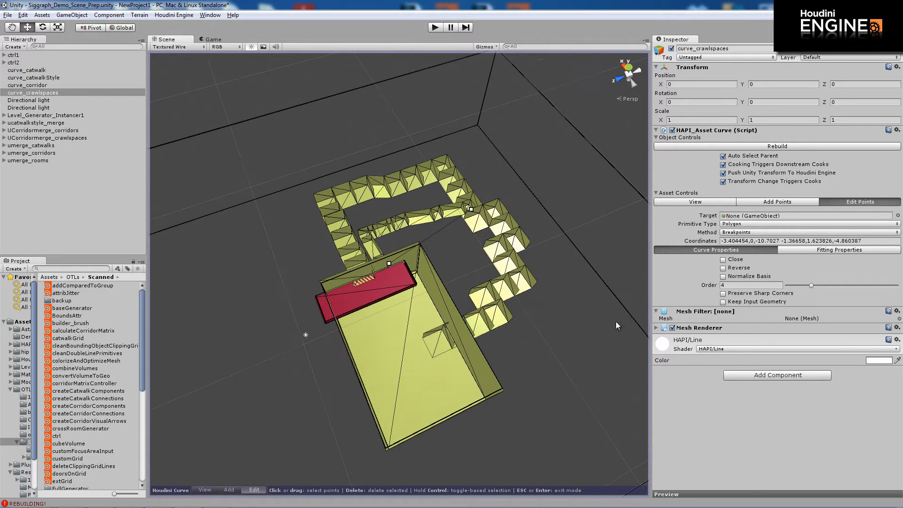
Set Level_Generator_Instancer1's view mode to Tile Display and inspect the tiled room and corridors
left_click(45, 115)
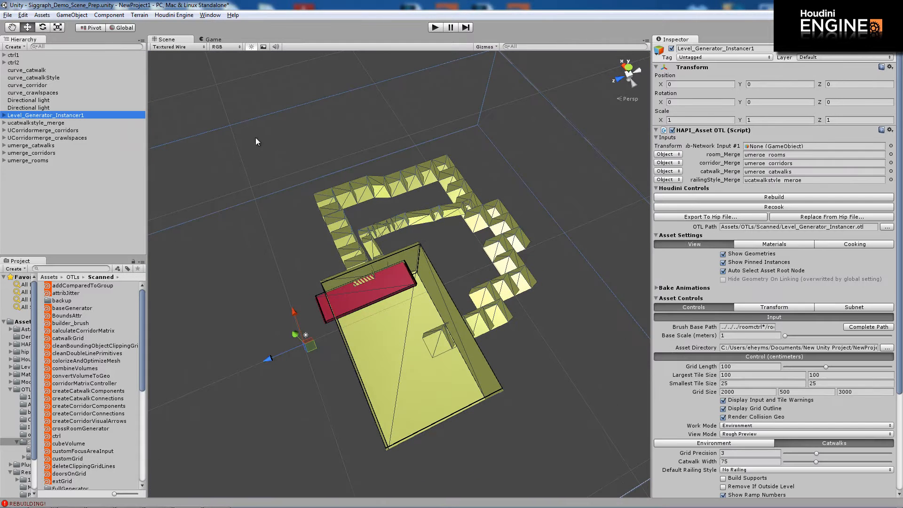
left_click(768, 433)
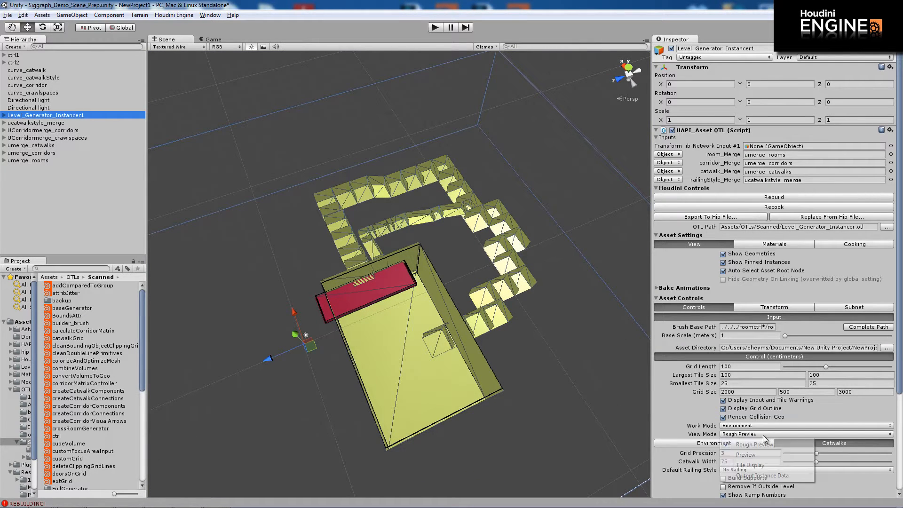
left_click(761, 465)
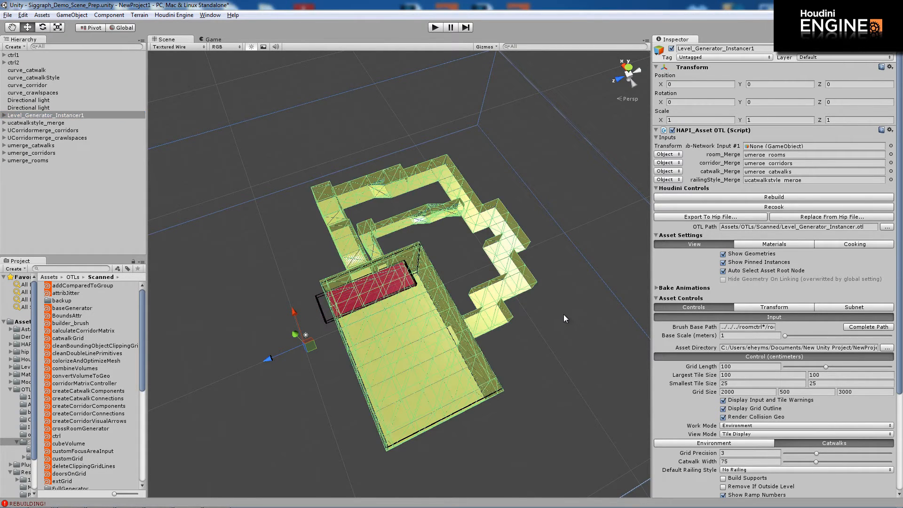
right_click_drag(337, 284, 607, 372, "alt")
left_click_drag(450, 321, 440, 281, "alt")
left_click_drag(435, 265, 69, 259, "alt")
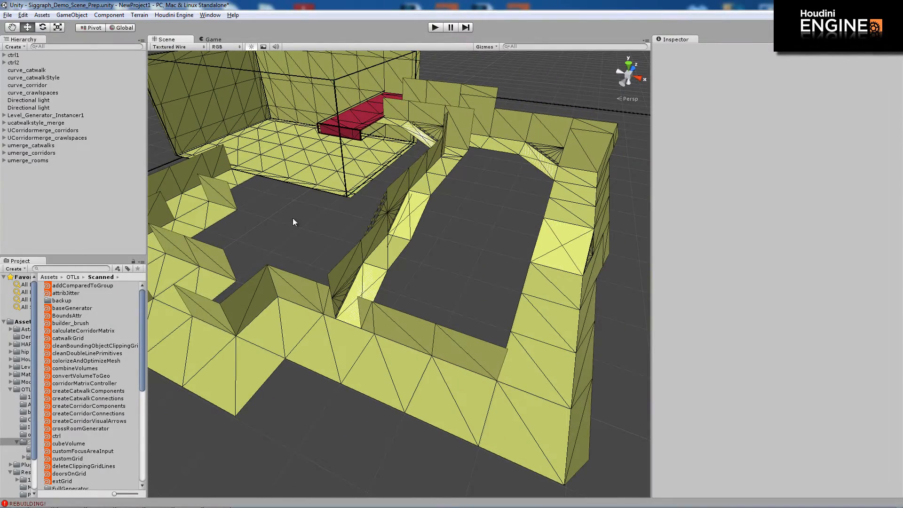
right_click_drag(502, 211, 294, 207, "alt")
left_click_drag(294, 207, 422, 253, "alt")
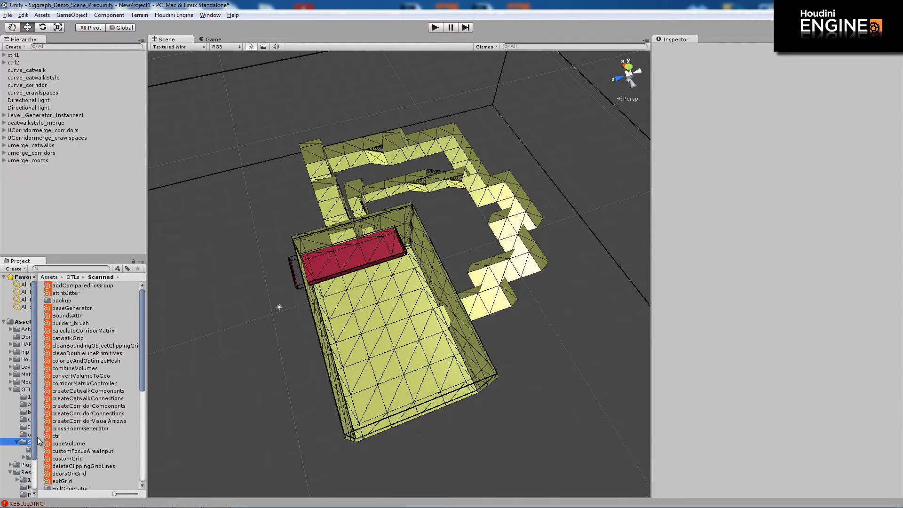
Add the First Person Controller prefab from the Resources/Prefabs folder to the scene
left_click_drag(38, 436, 76, 437)
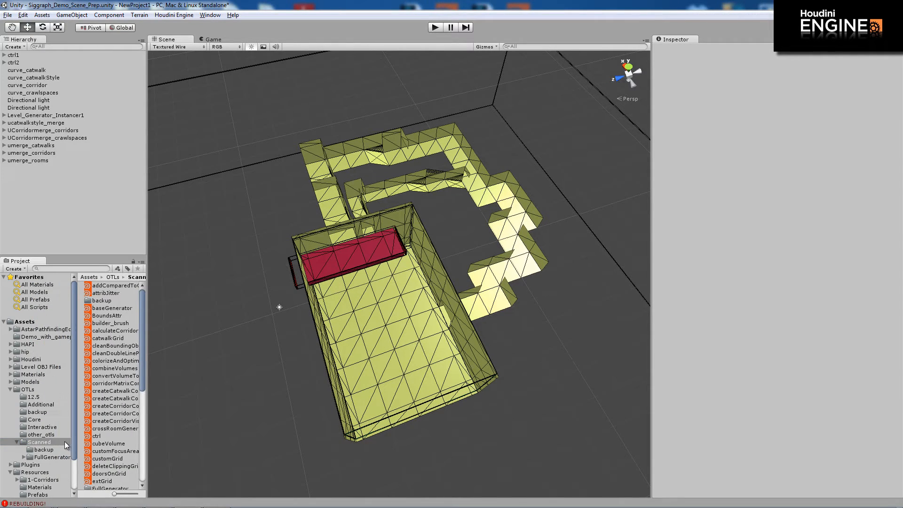
left_click(40, 472)
left_click(40, 488)
left_click(40, 494)
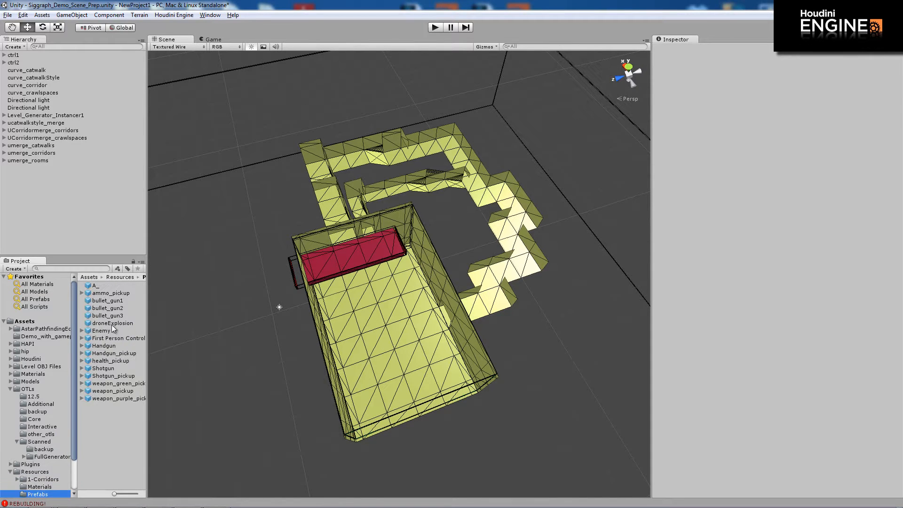
left_click_drag(118, 340, 49, 172)
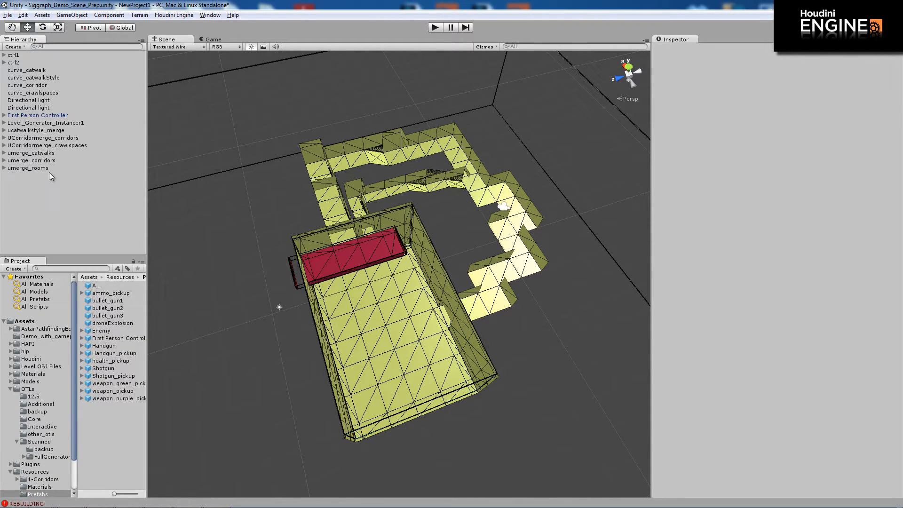
Place the First Person Controller inside the room at about X -3.6, Y 0.9, Z -4.8
left_click(54, 118)
left_click_drag(425, 256, 391, 346, "alt")
right_click_drag(346, 314, 463, 340, "alt")
left_click_drag(463, 341, 460, 321, "alt")
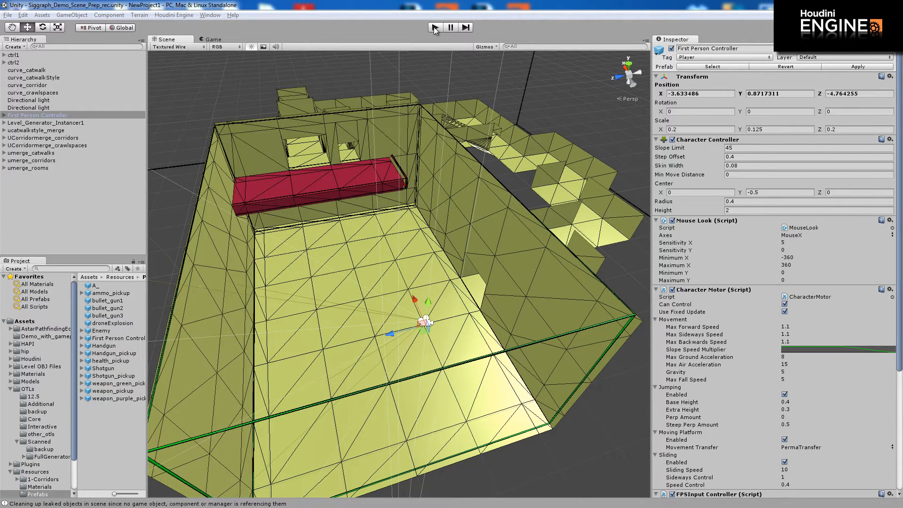
left_click(552, 94)
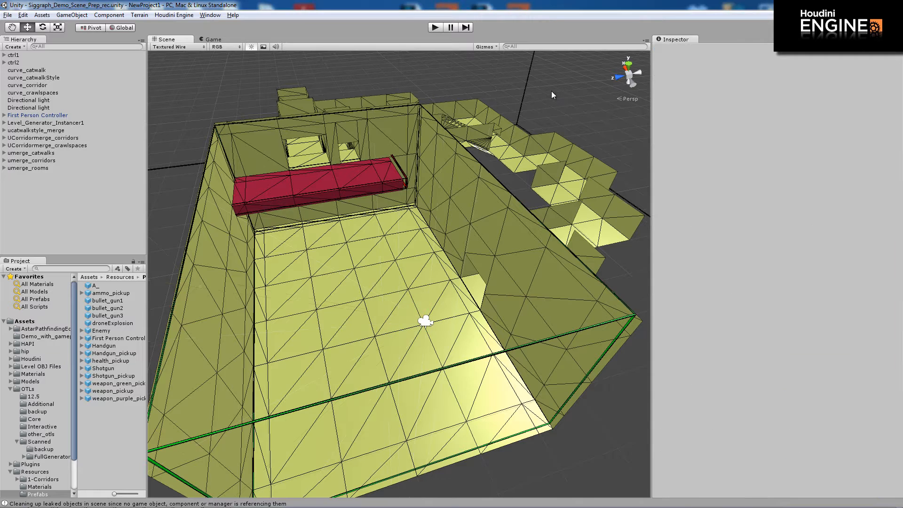
Play the level in first person and walk from the room through the winding corridor to the crawlspace entrance
left_click(435, 28)
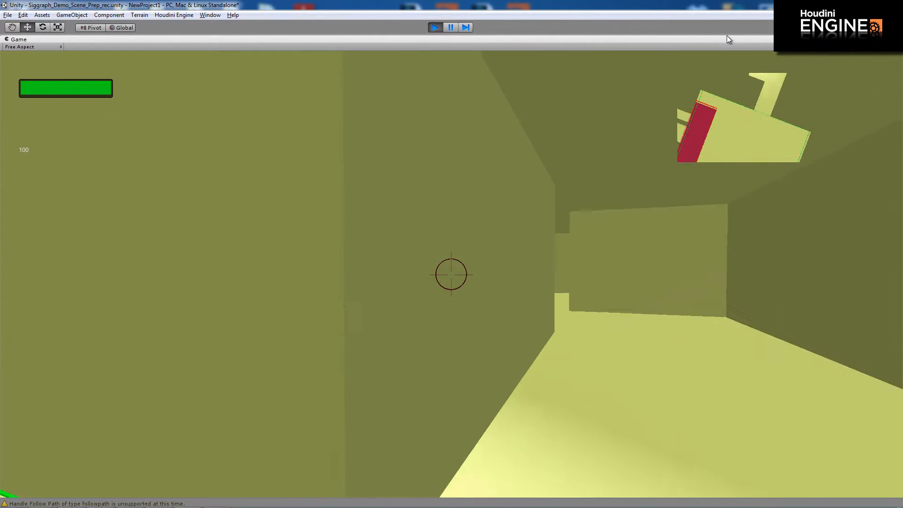
key("w")
key("w")
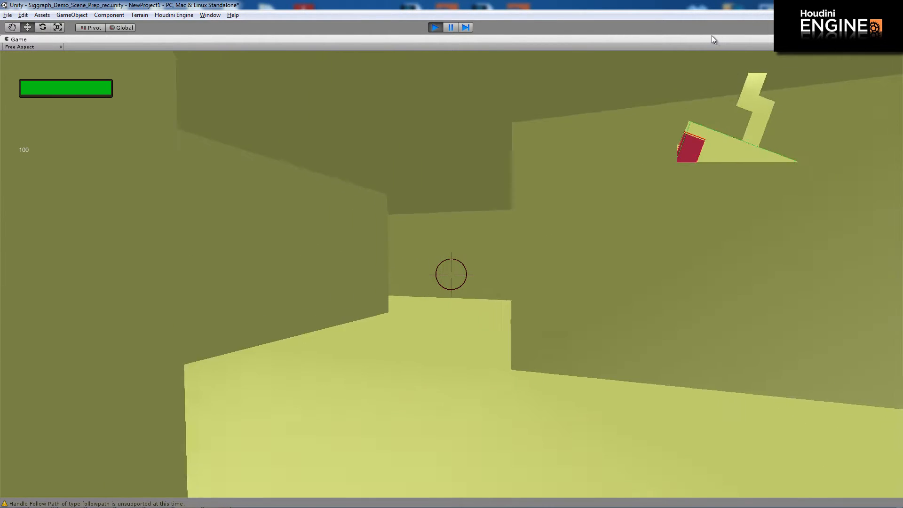
key("w")
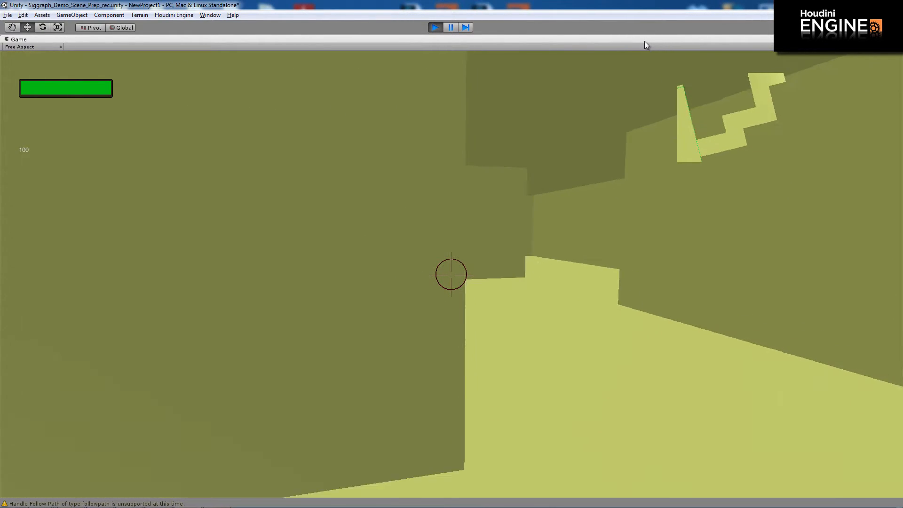
key("w")
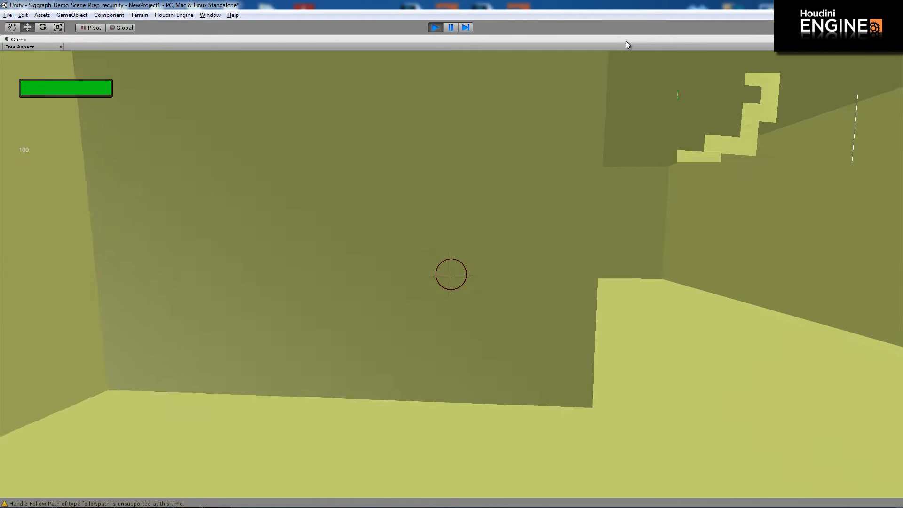
key("w")
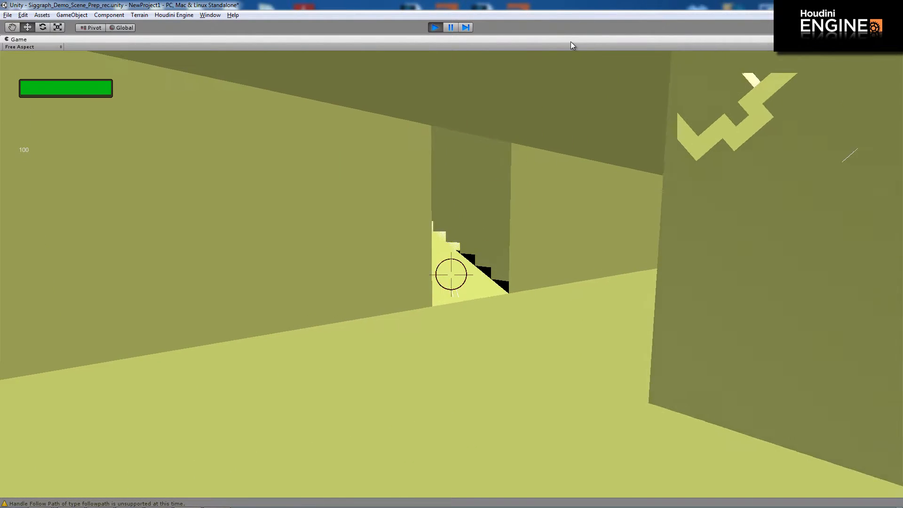
Walk through the sloped crawlspace back into the room and test standing on the red platform
key("w")
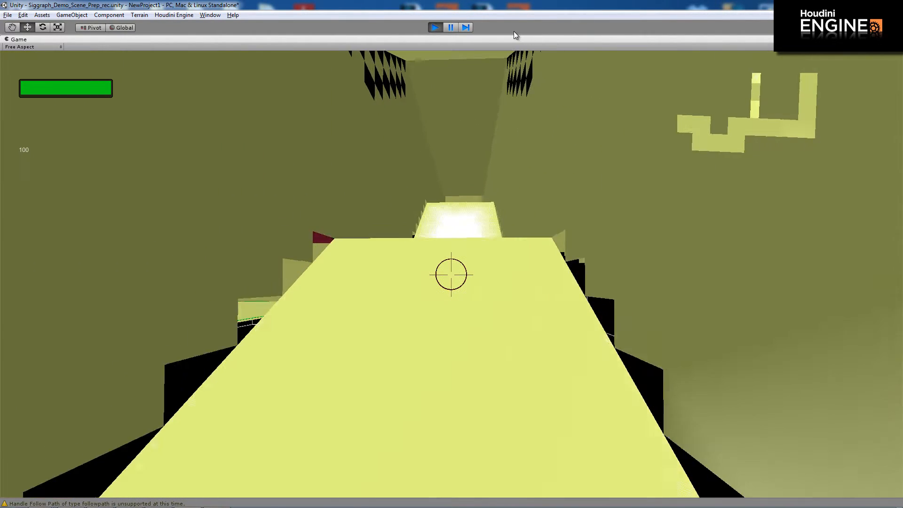
key("w")
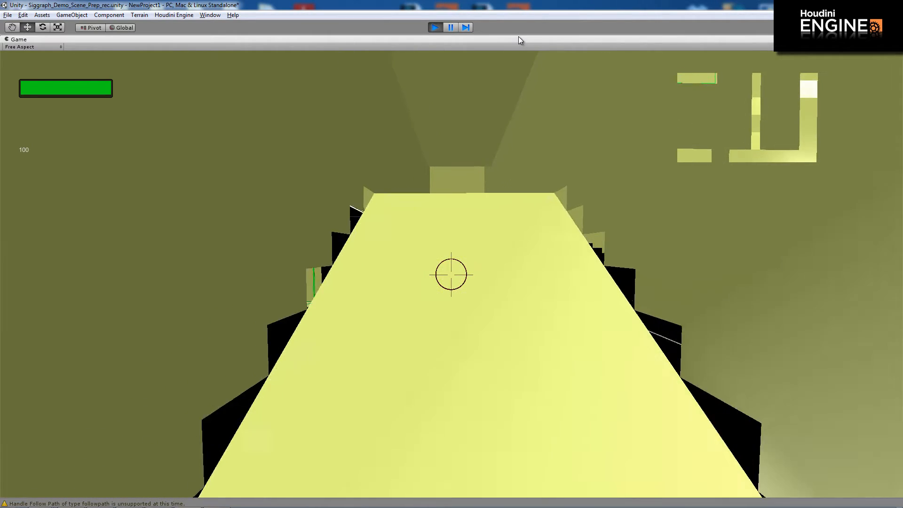
key("w")
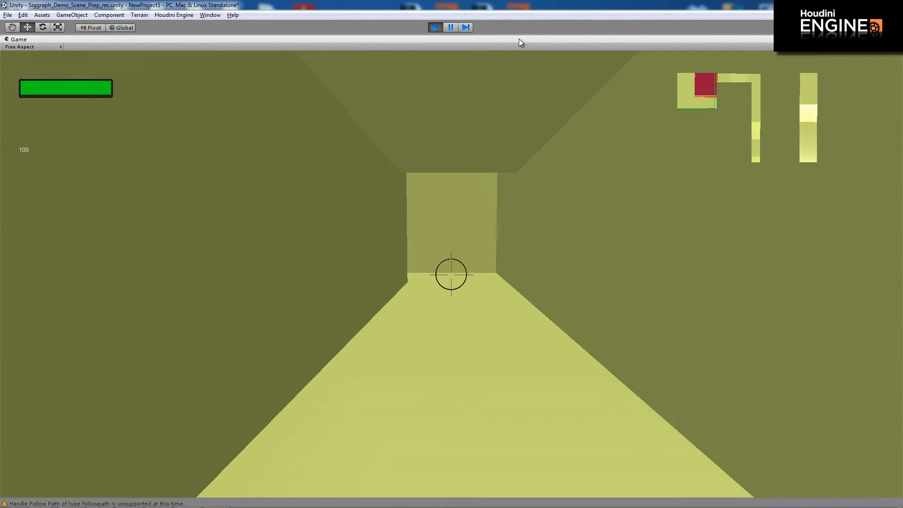
key("w")
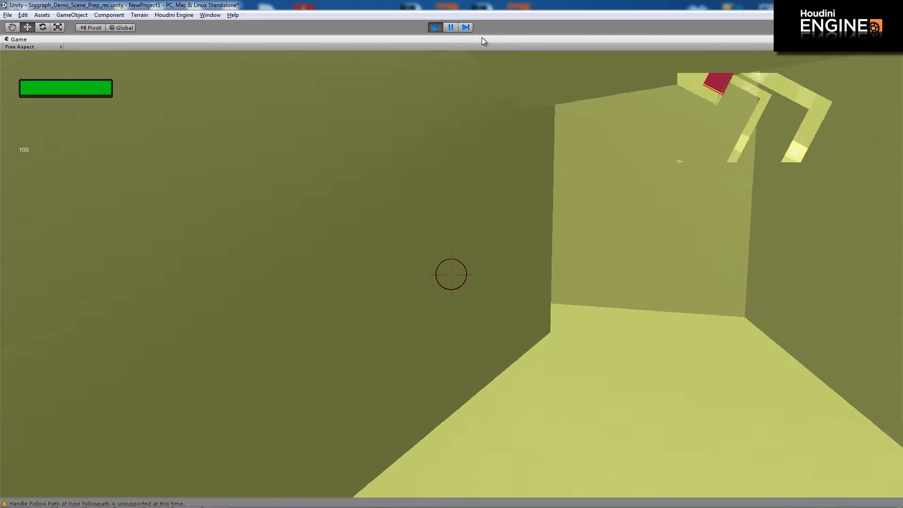
key("w")
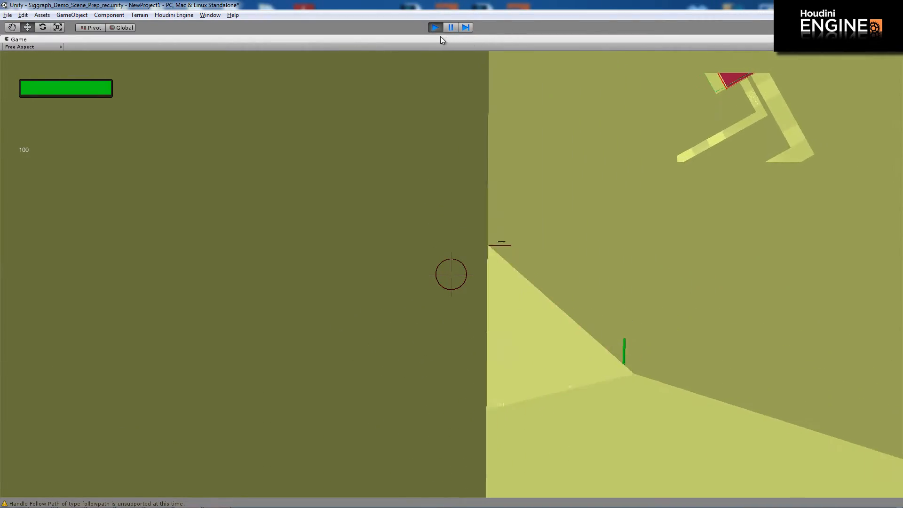
key("w")
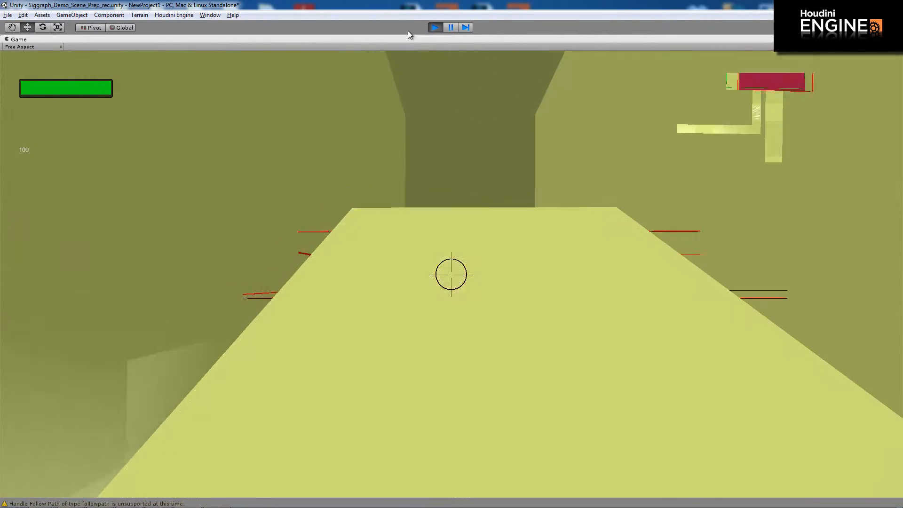
key("w")
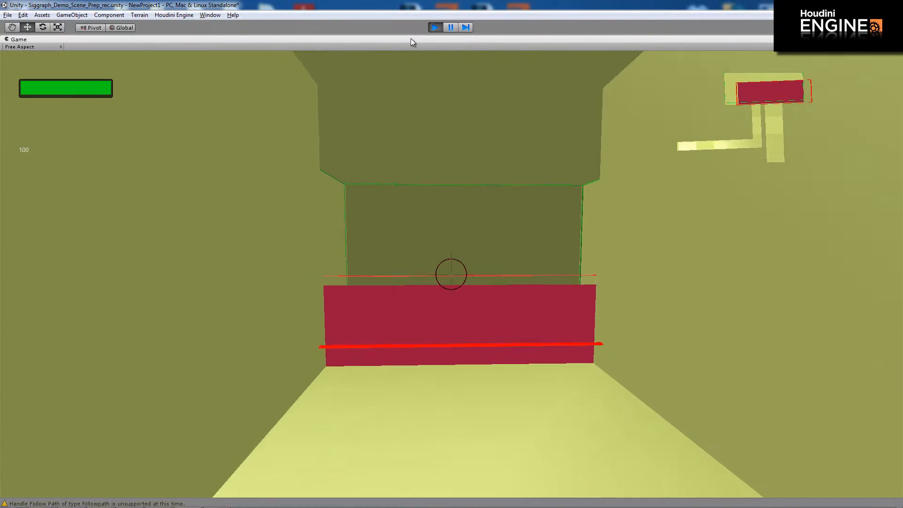
key("w")
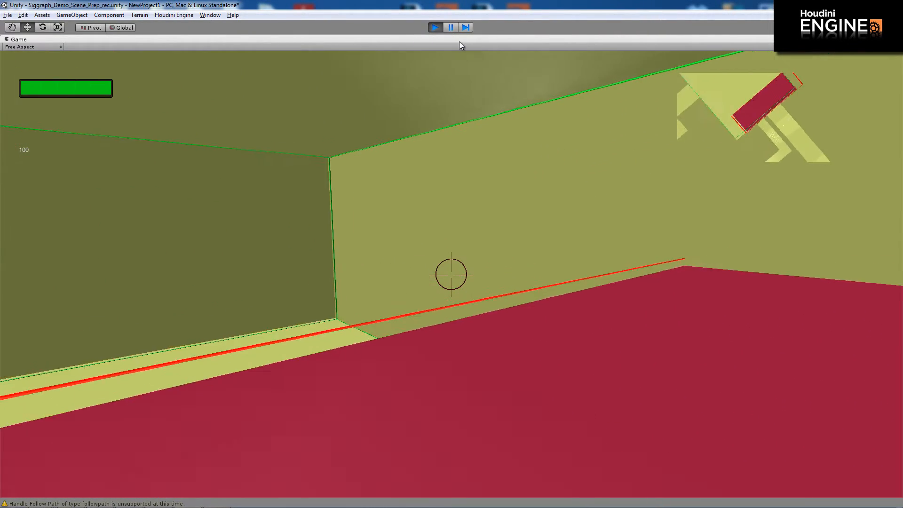
key("s")
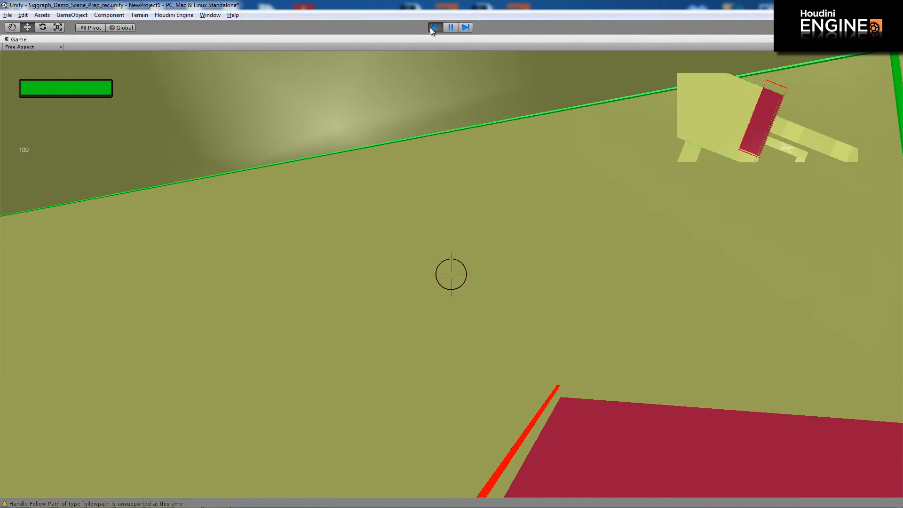
Stop the playtest and set the level generator's Work Mode to Incl. Catwalks and its View Mode to Rough Preview
left_click(431, 28)
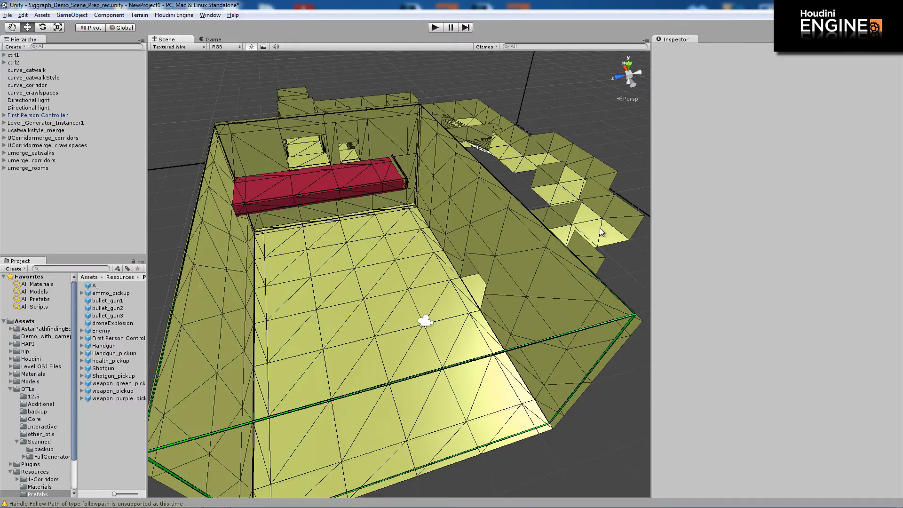
right_click_drag(580, 221, 455, 219, "alt")
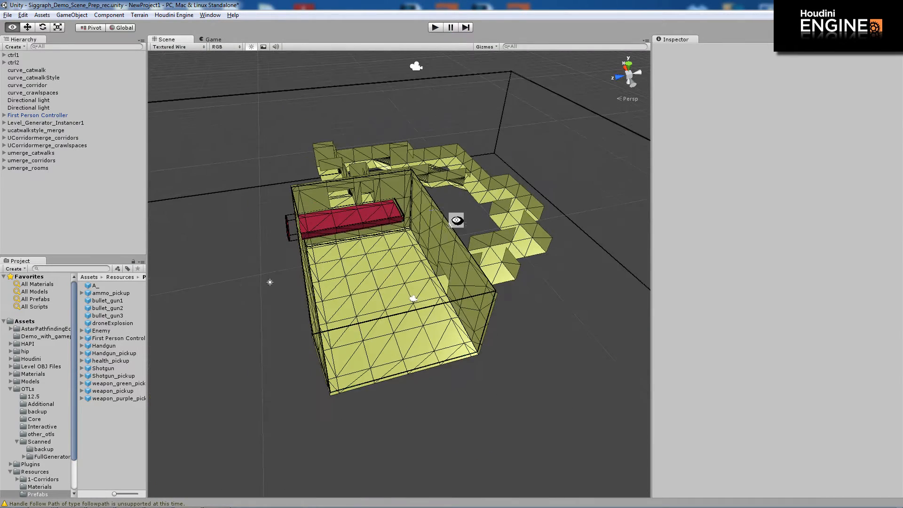
left_click_drag(455, 220, 450, 259, "alt")
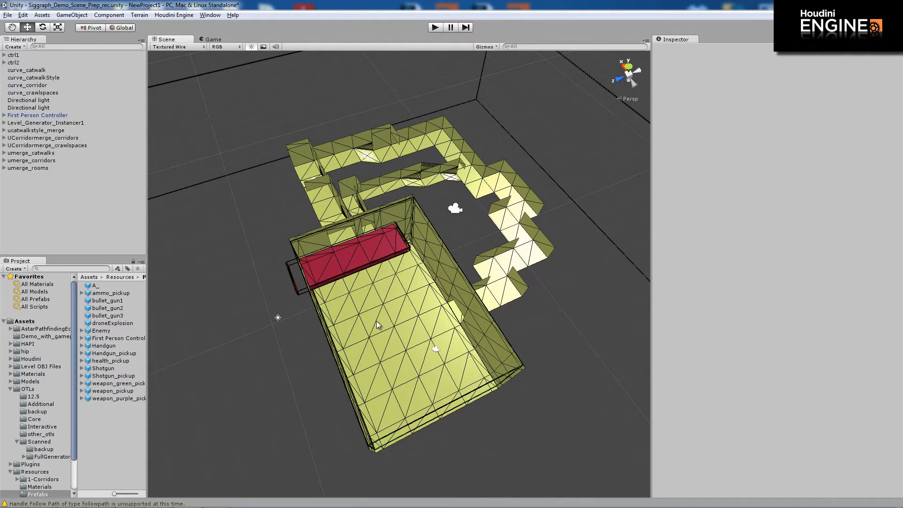
middle_click_drag(388, 291, 403, 305)
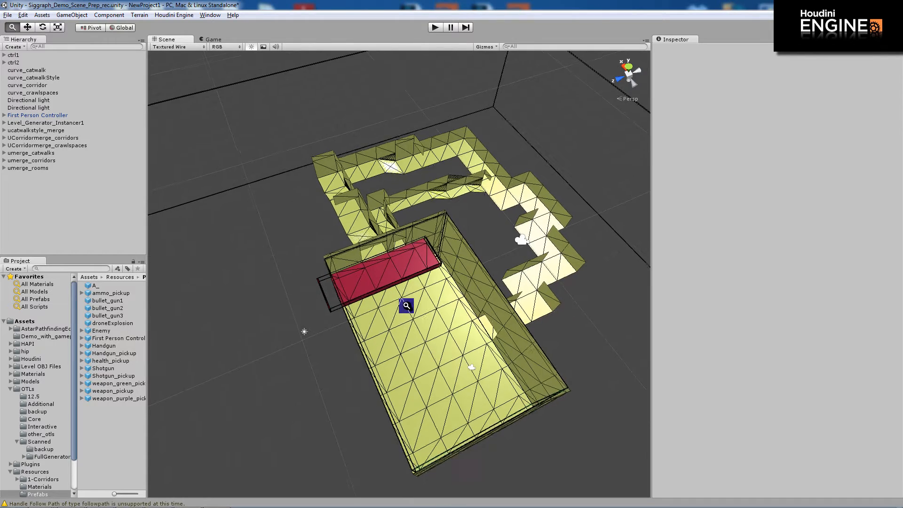
left_click(61, 123)
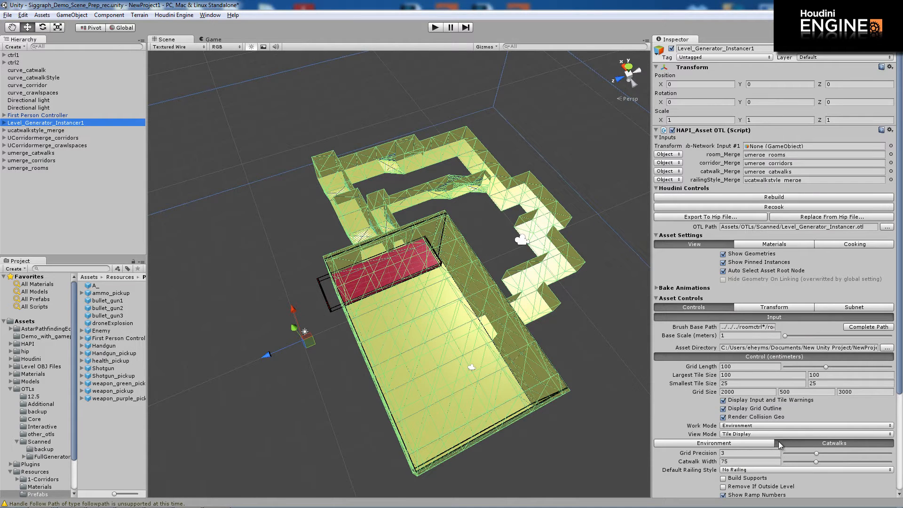
left_click(763, 426)
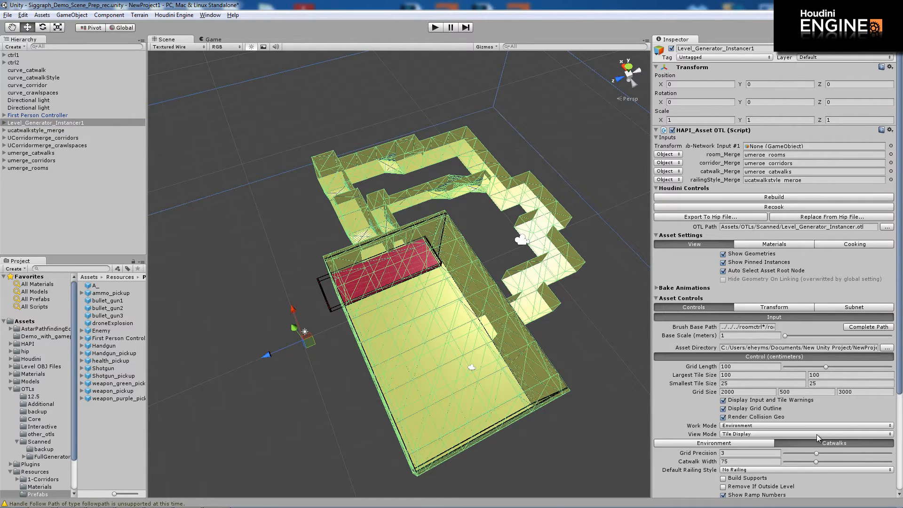
left_click(752, 446)
left_click(511, 96)
scroll(439, 256, "down", 10, "alt")
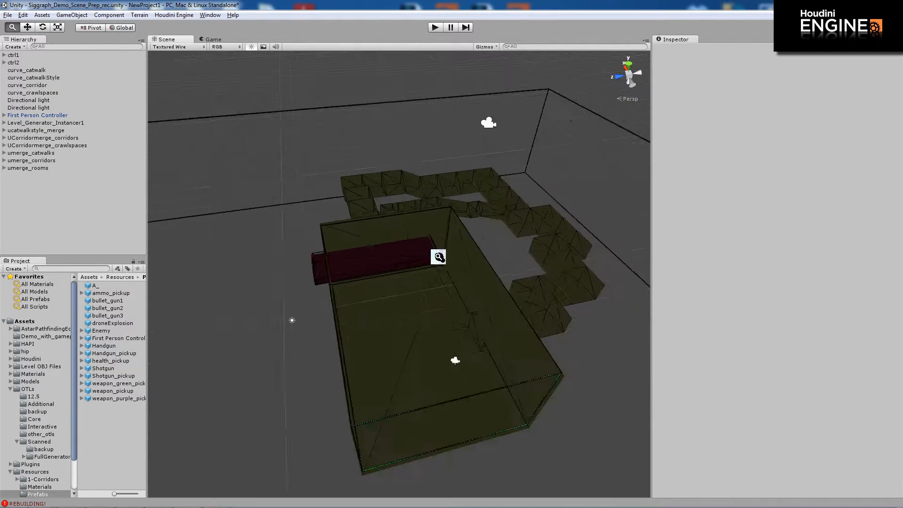
right_click_drag(412, 288, 404, 242, "alt")
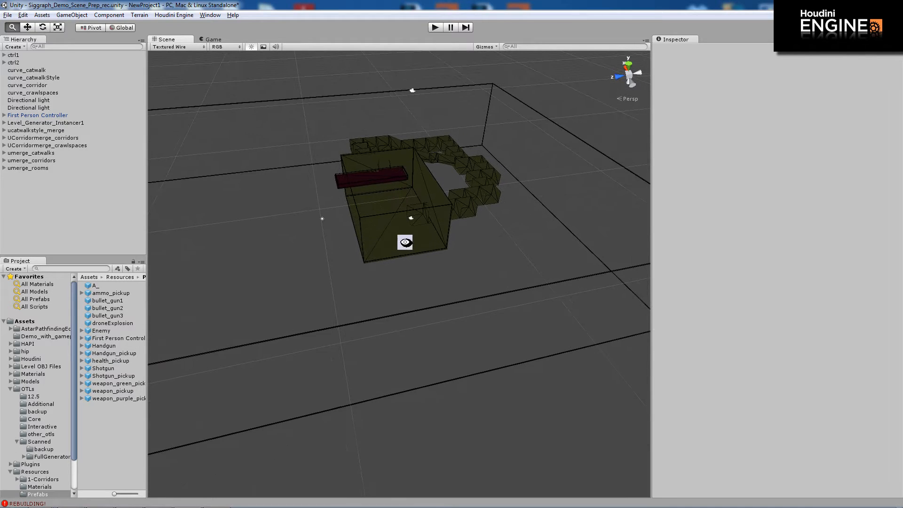
Move the catwalk curve's first point beside the red platform and raise it to about X 0.1, Y 1.45, Z -3.95
left_click(50, 93)
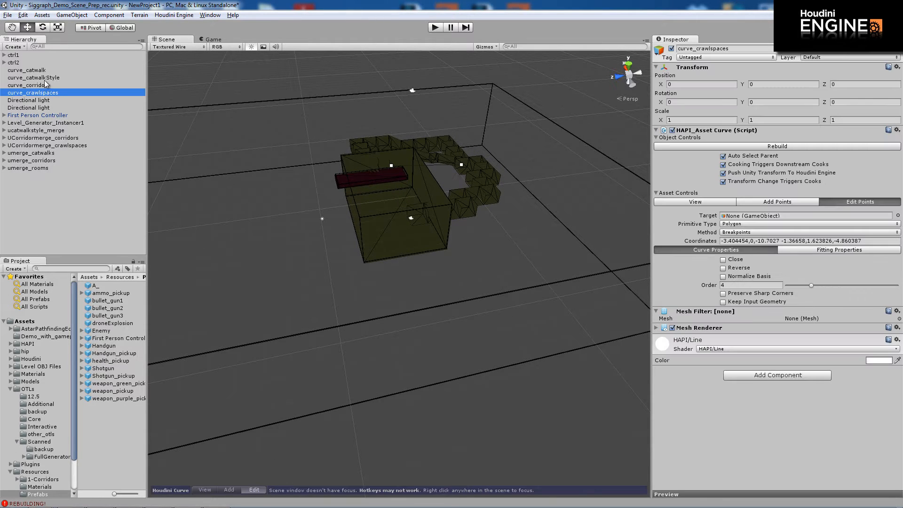
left_click(46, 71)
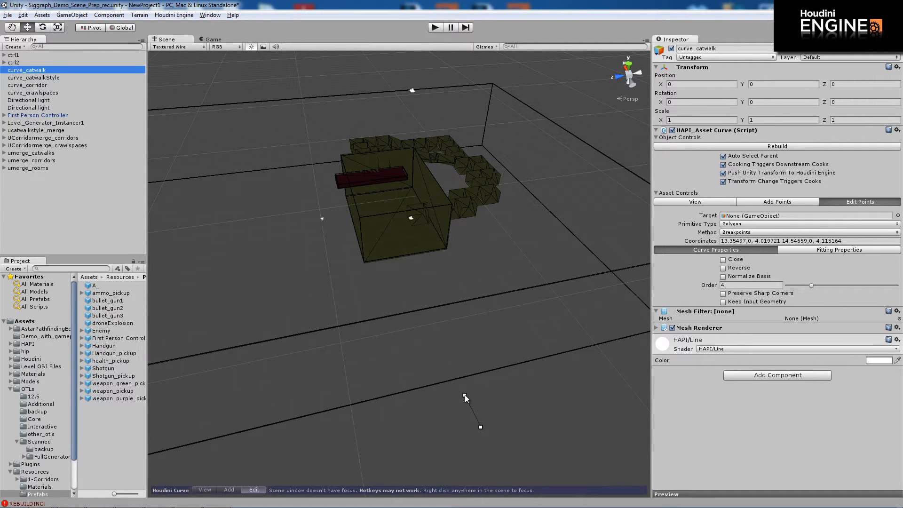
left_click_drag(465, 396, 383, 206)
left_click_drag(394, 304, 349, 318, "alt")
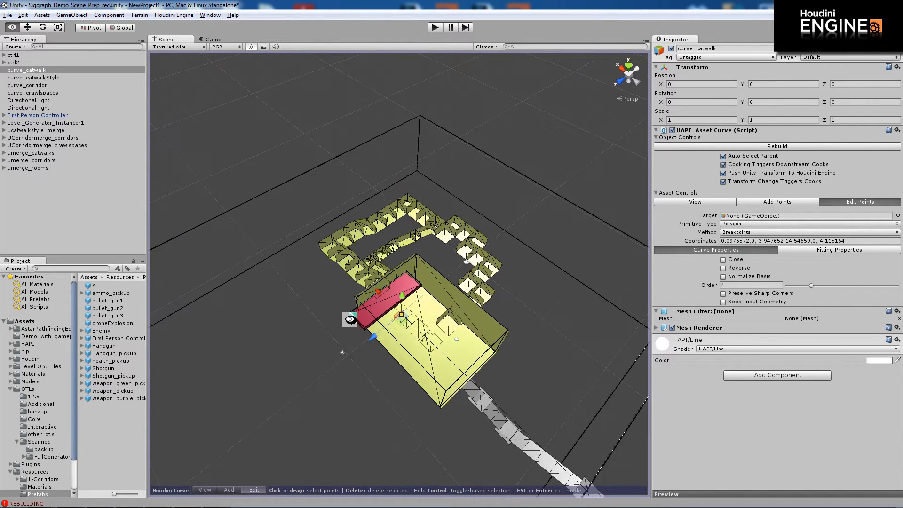
right_click_drag(349, 319, 349, 312, "alt")
left_click_drag(349, 313, 415, 239, "alt")
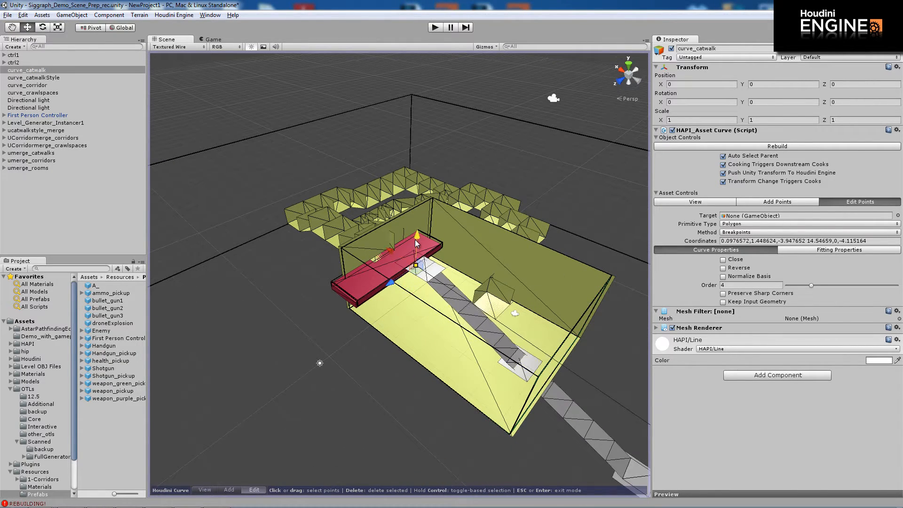
Move the catwalk curve's far end point inside the room to about X 2.2, Y 0, Z -4.1
right_click_drag(504, 316, 556, 377, "alt")
middle_click_drag(646, 435, 591, 415, "alt")
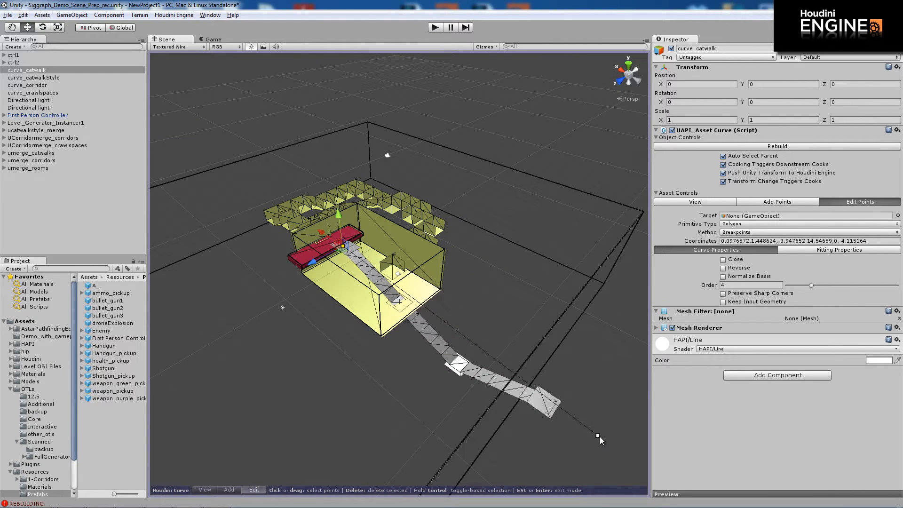
left_click_drag(563, 414, 384, 297)
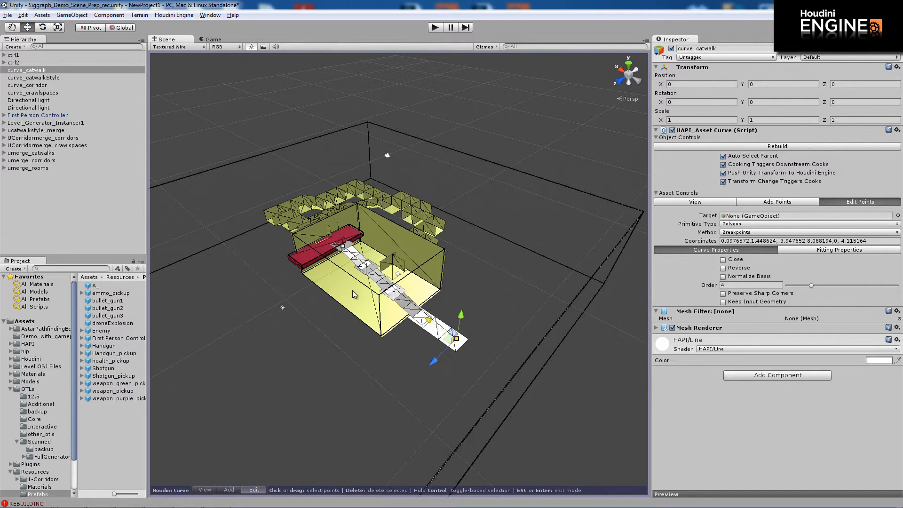
left_click_drag(283, 257, 246, 240)
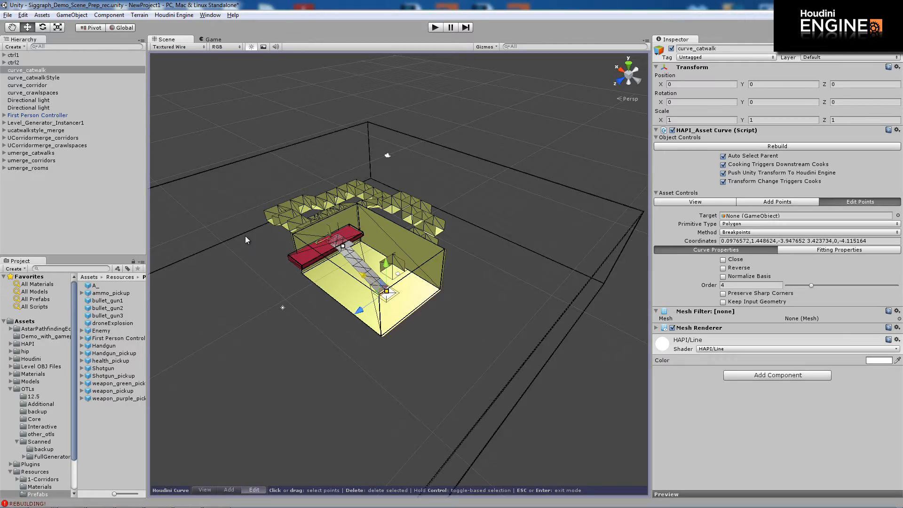
scroll(283, 308, "up", 10)
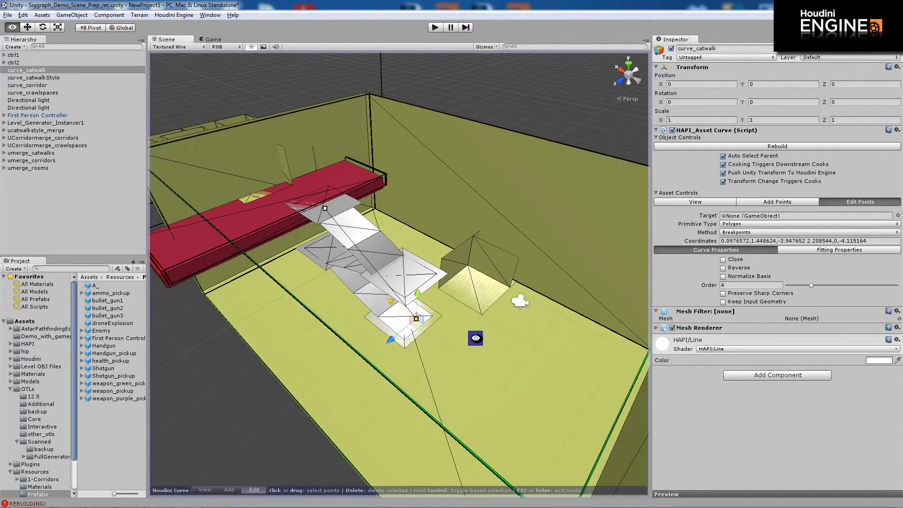
Set the level generator's View Mode to Tile Display with the catwalk included
left_click_drag(476, 338, 486, 344, "alt")
left_click_drag(487, 292, 501, 332, "alt")
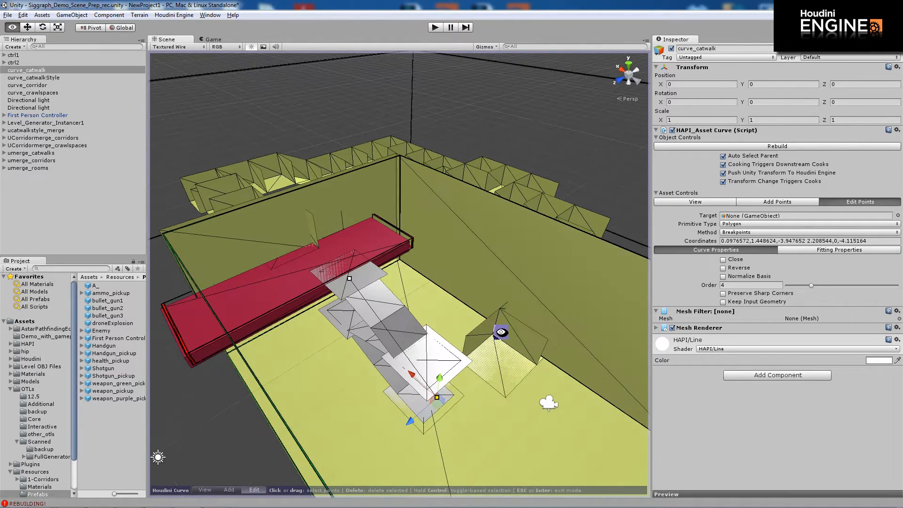
left_click(65, 123)
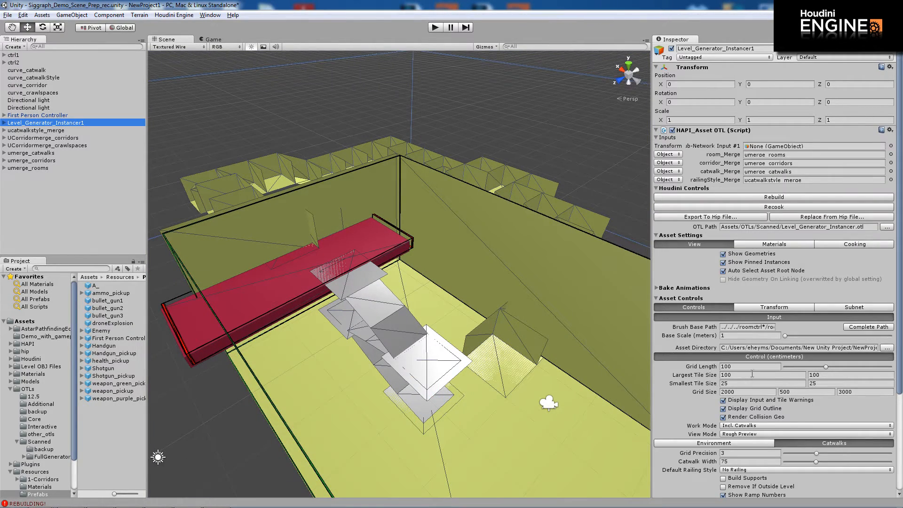
left_click(762, 435)
left_click(600, 328)
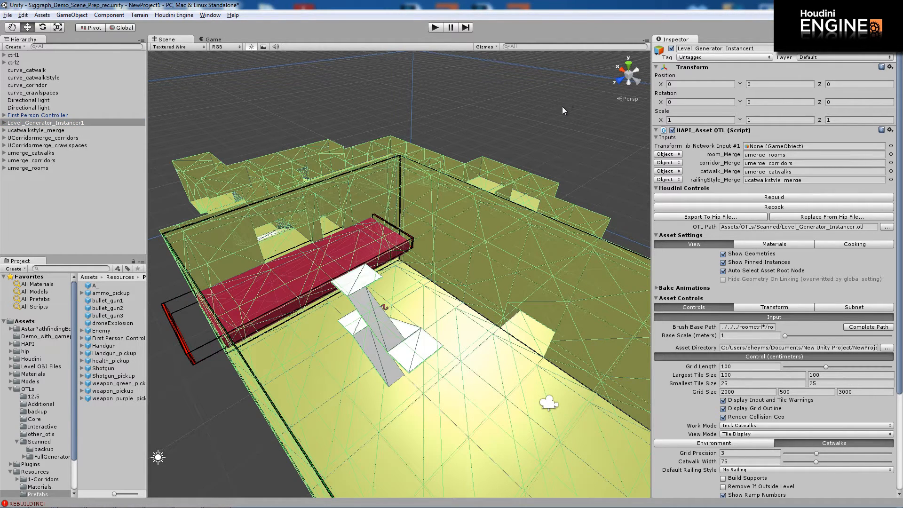
Draw a two-point catwalk style curve beside the lower ramp, from about X 1.89, Z -3.76 to X 0.30, Z -3.75
left_click(562, 111)
left_click_drag(500, 200, 544, 276, "alt")
left_click_drag(544, 276, 515, 252, "alt")
right_click_drag(379, 300, 531, 295, "alt")
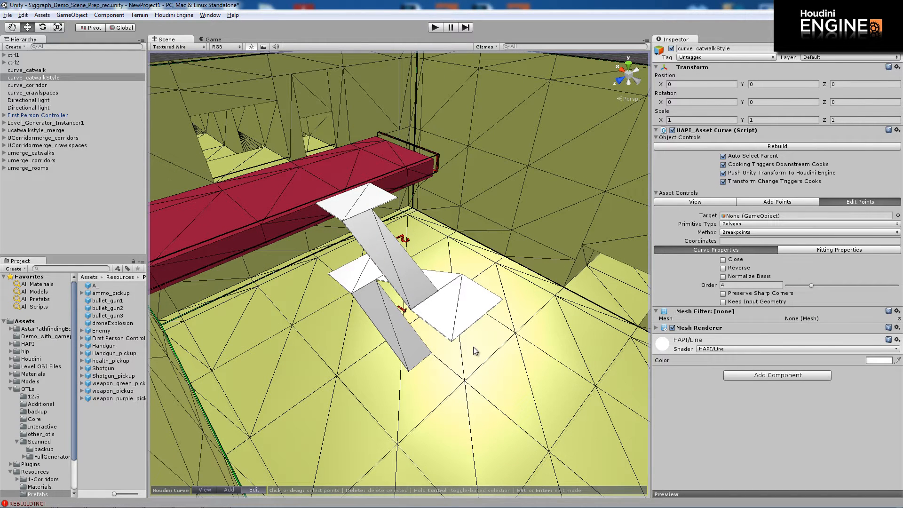
key("shift")
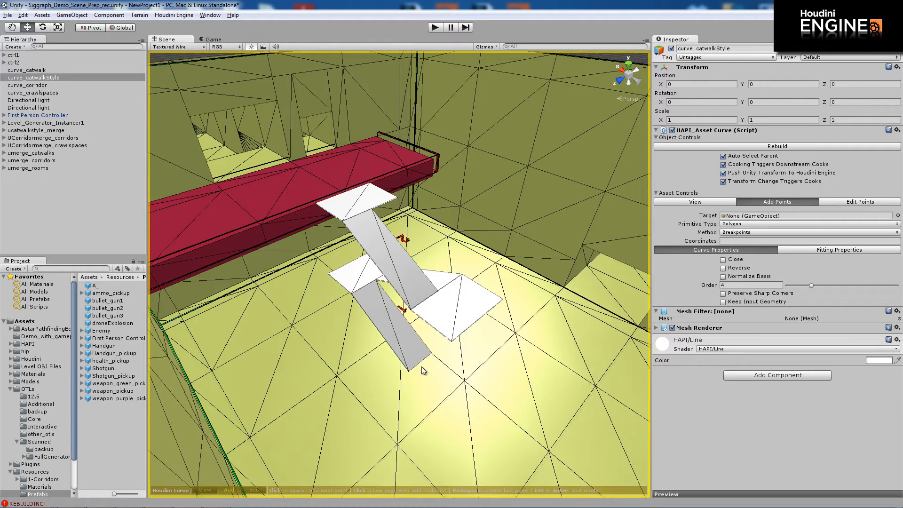
left_click(442, 388)
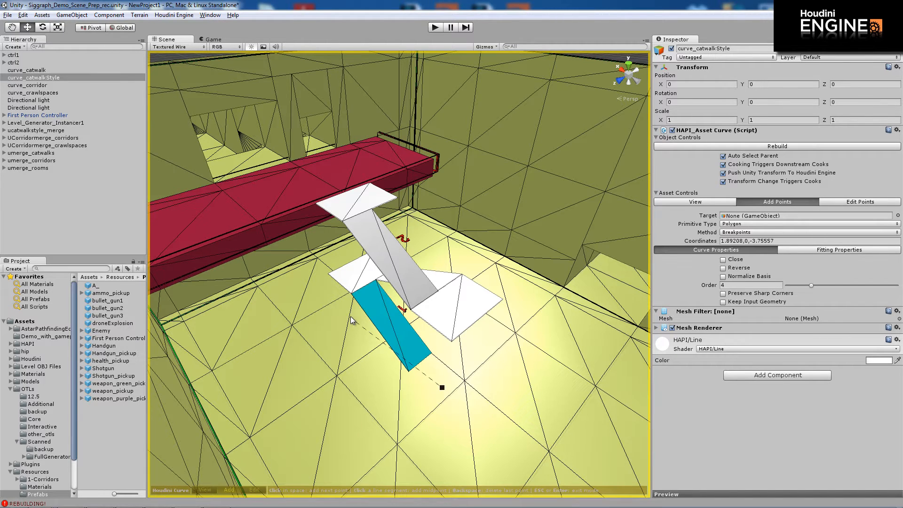
left_click(353, 309)
key("Escape")
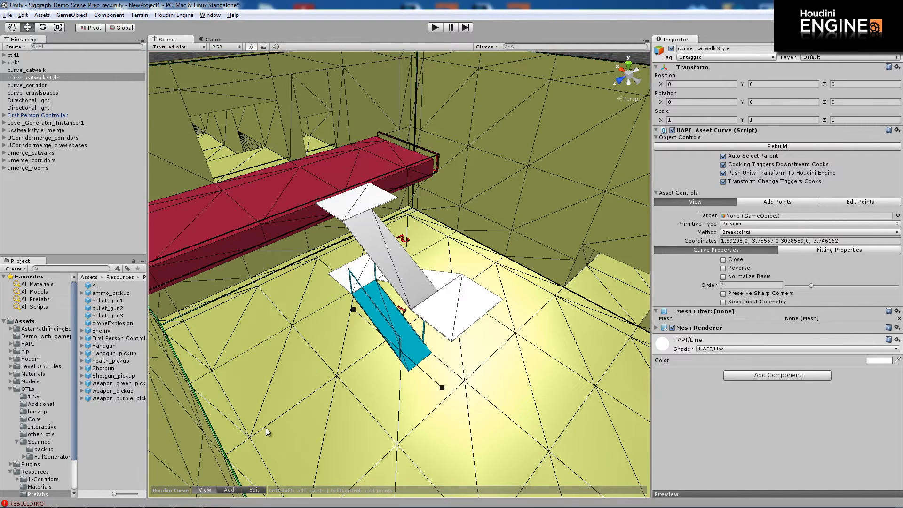
Raise the catwalk style curve's second point to about Y 1.57 and move its first point to about X 0.43
left_click(254, 490)
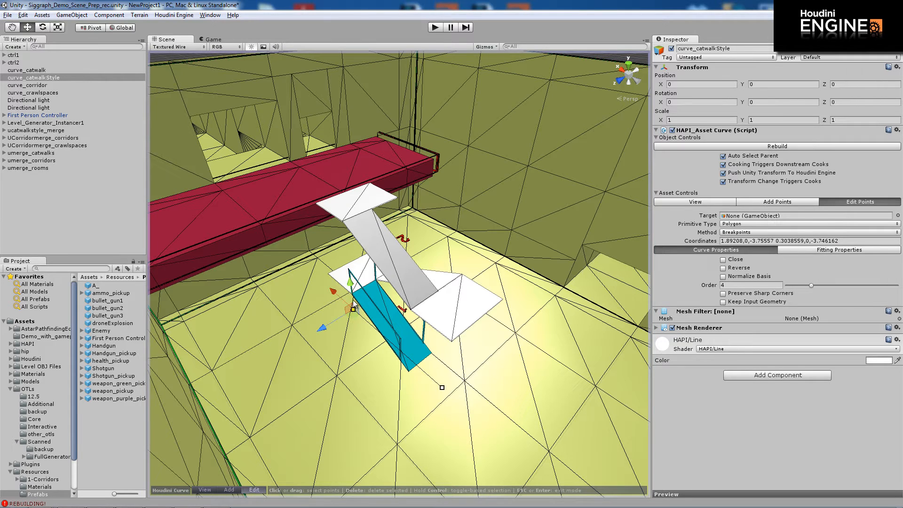
left_click_drag(352, 288, 350, 216)
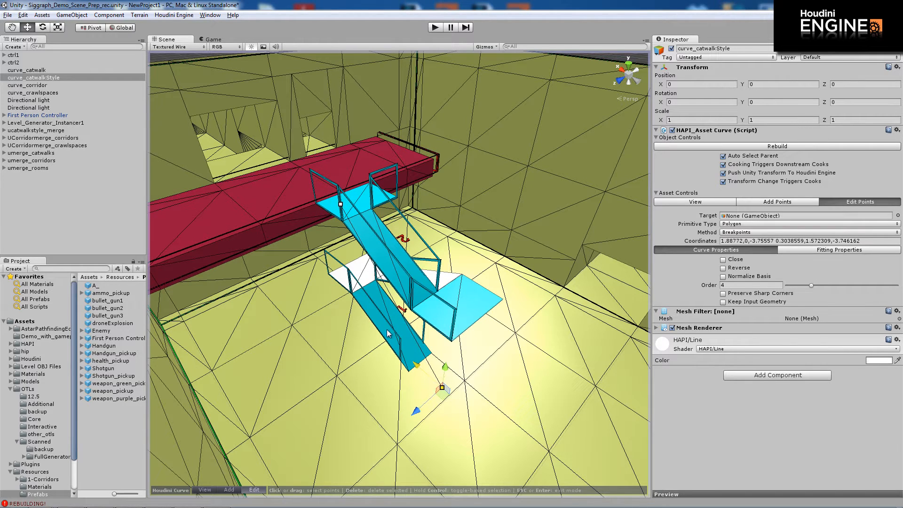
left_click_drag(388, 334, 326, 286)
left_click_drag(480, 322, 423, 330, "alt")
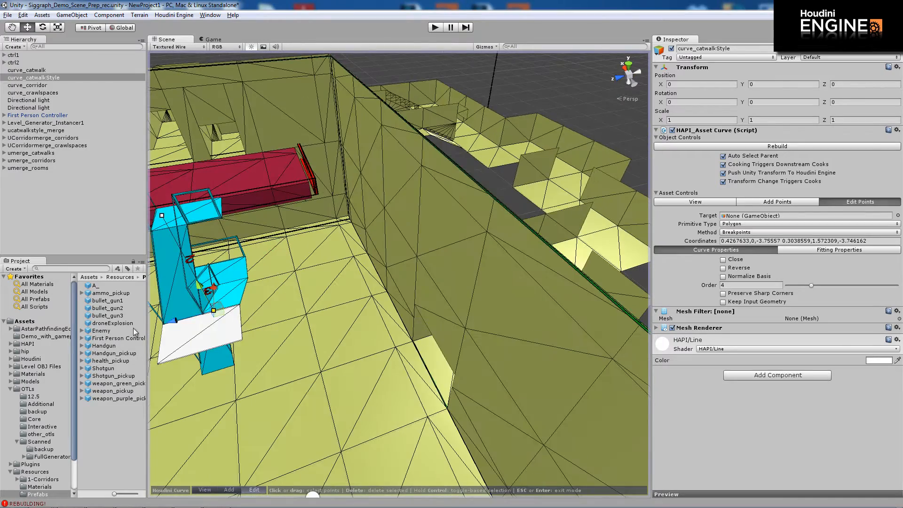
left_click_drag(357, 347, 451, 359, "alt")
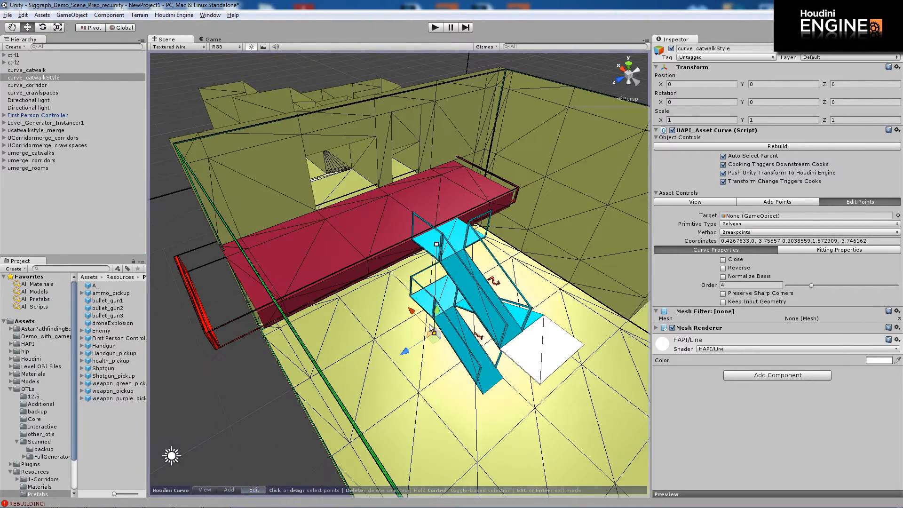
Playtest the level in first person, walking up both cyan catwalk ramps towards the raised red platform
right_click_drag(508, 260, 332, 307, "alt")
left_click_drag(476, 272, 496, 268, "alt")
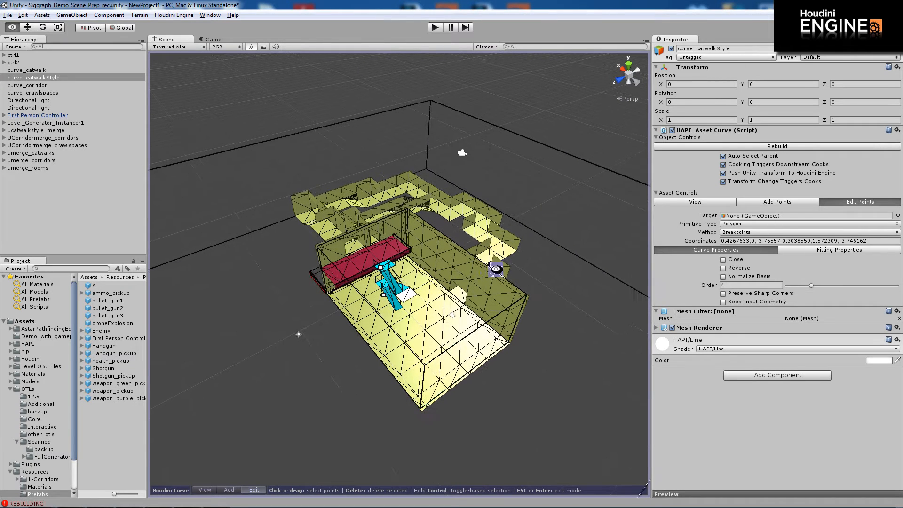
left_click(435, 29)
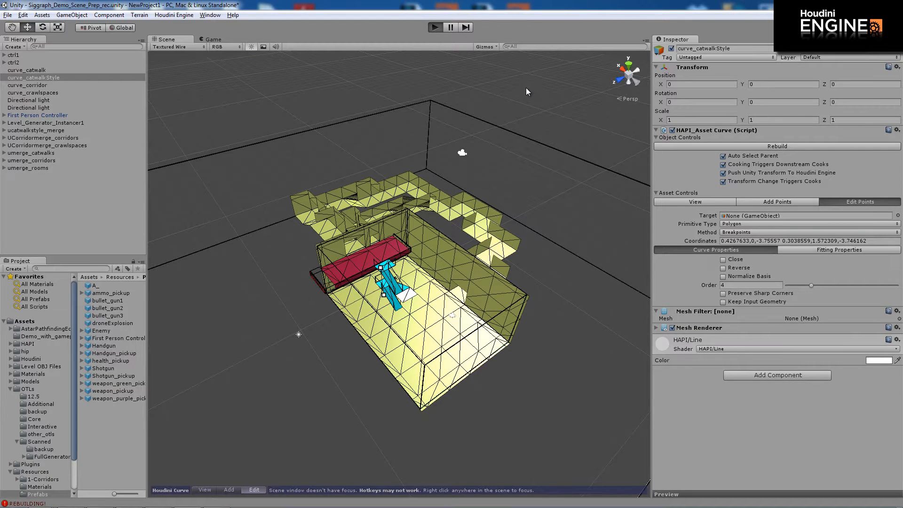
key("w")
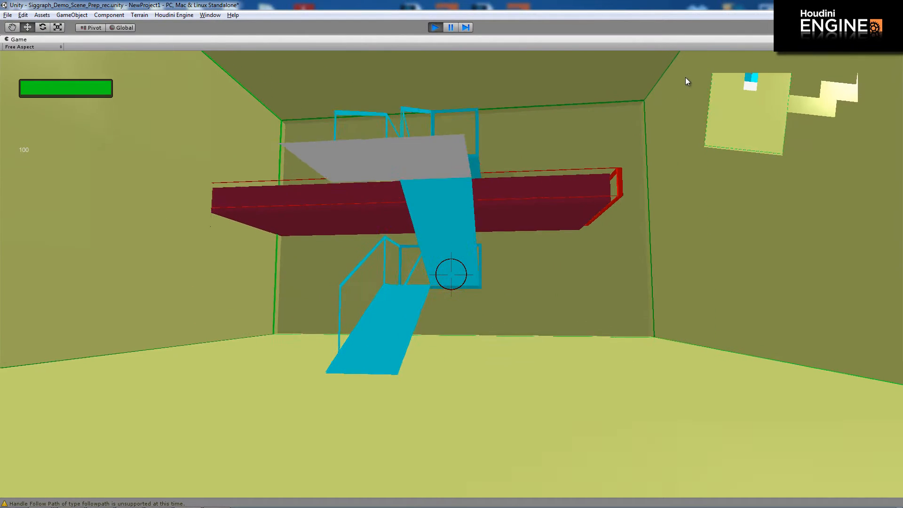
key("s")
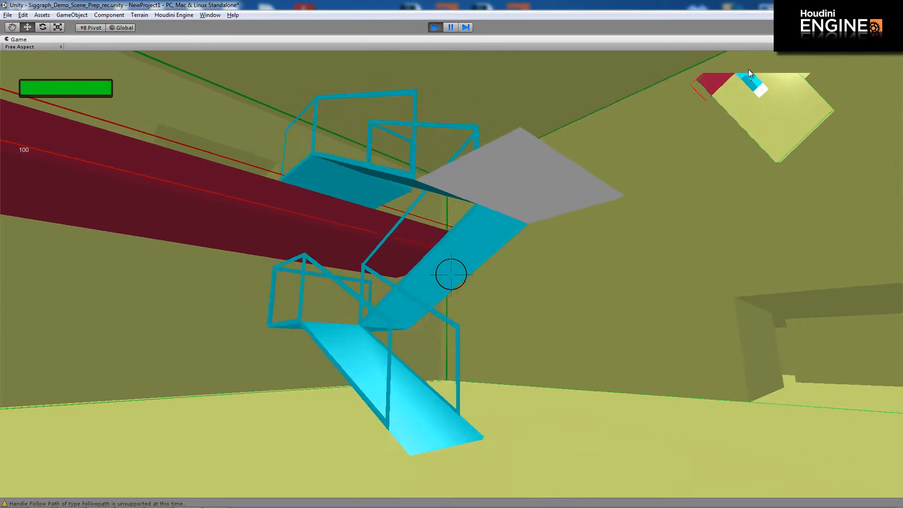
key("w")
key("w")
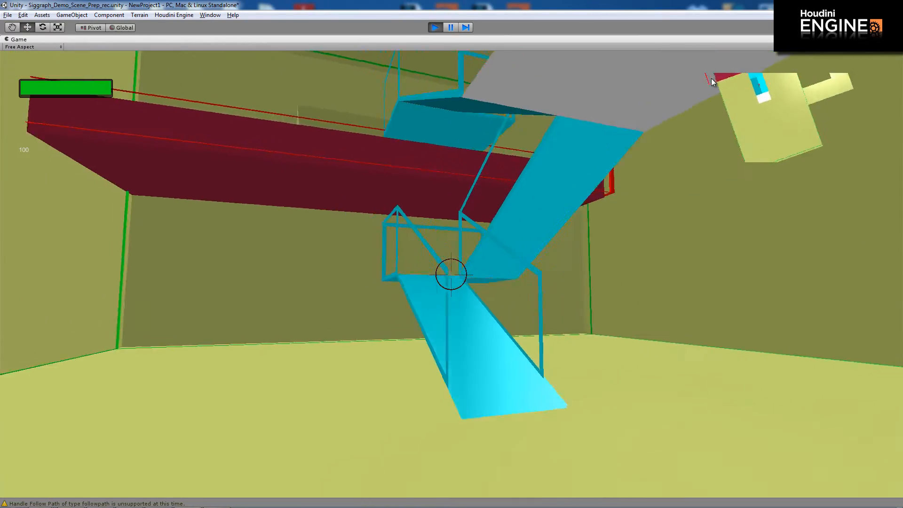
key("w")
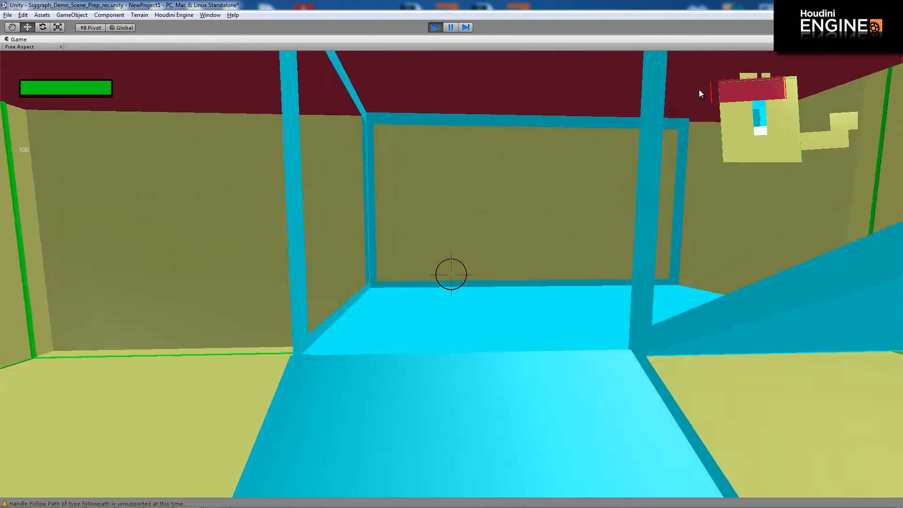
key("w")
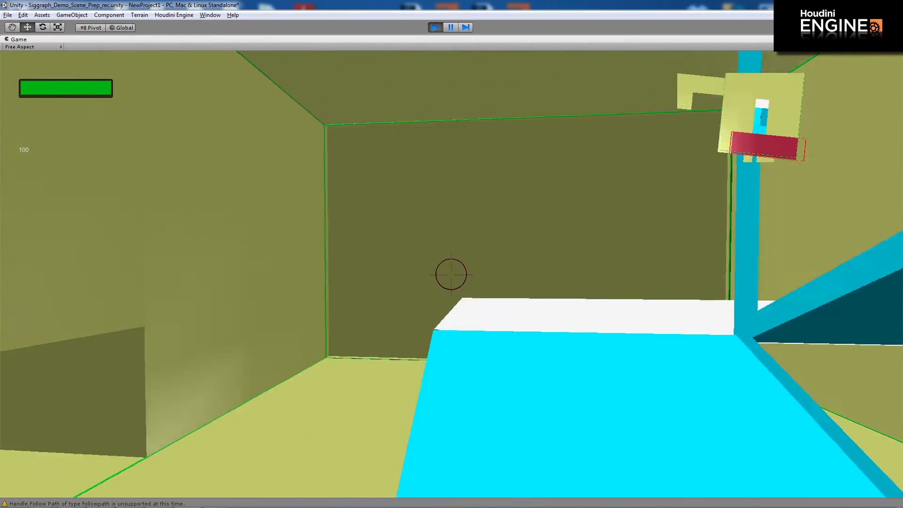
key("w")
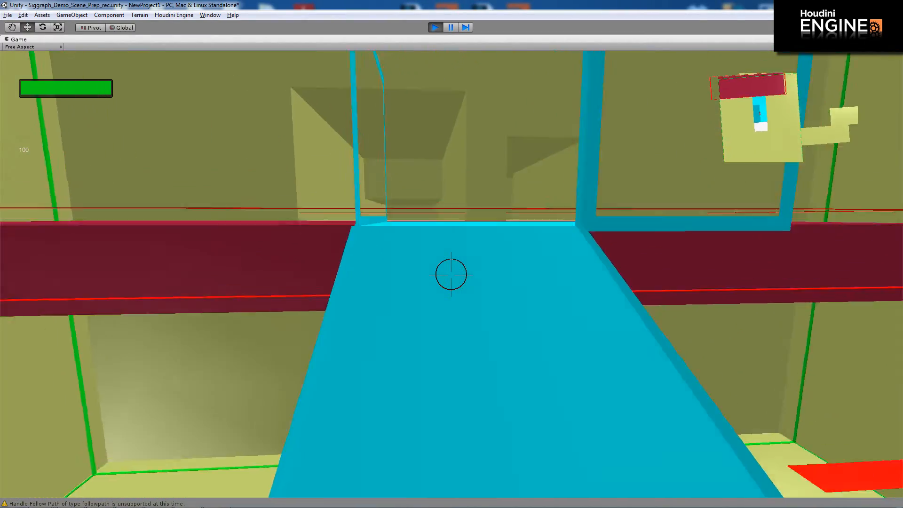
key("w")
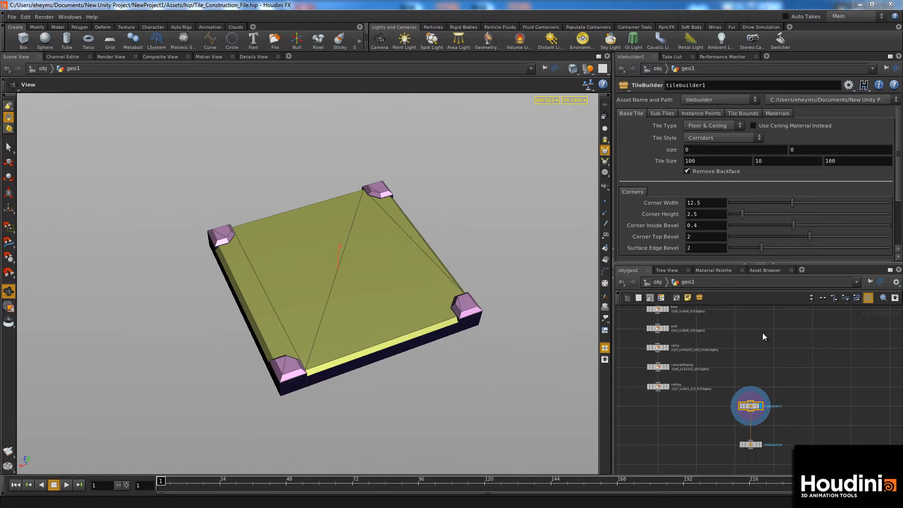
In Houdini's Tile_Construction_File, display the floor tile and the wall tile to examine their geometry
middle_click_drag(763, 334, 782, 349)
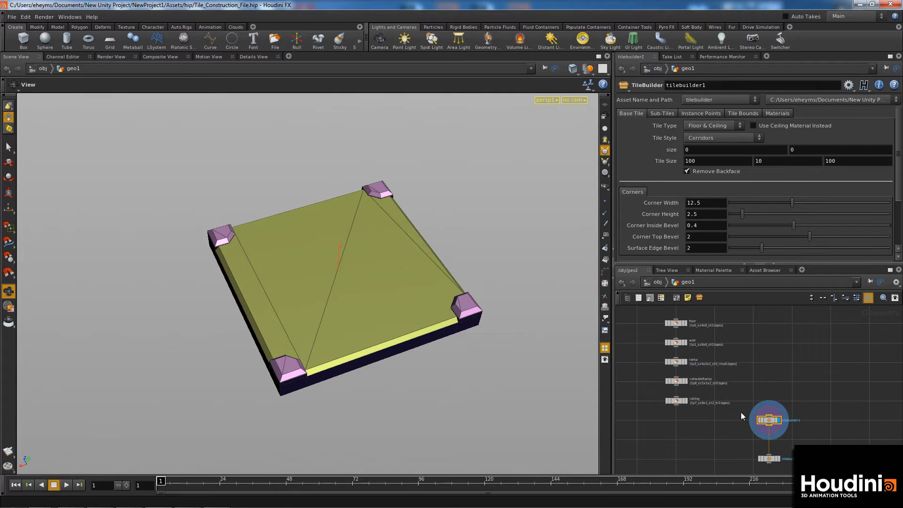
mouse_move(485, 242)
left_mouse_down()
mouse_move(470, 244)
mouse_move(444, 201)
mouse_move(502, 241)
left_mouse_up()
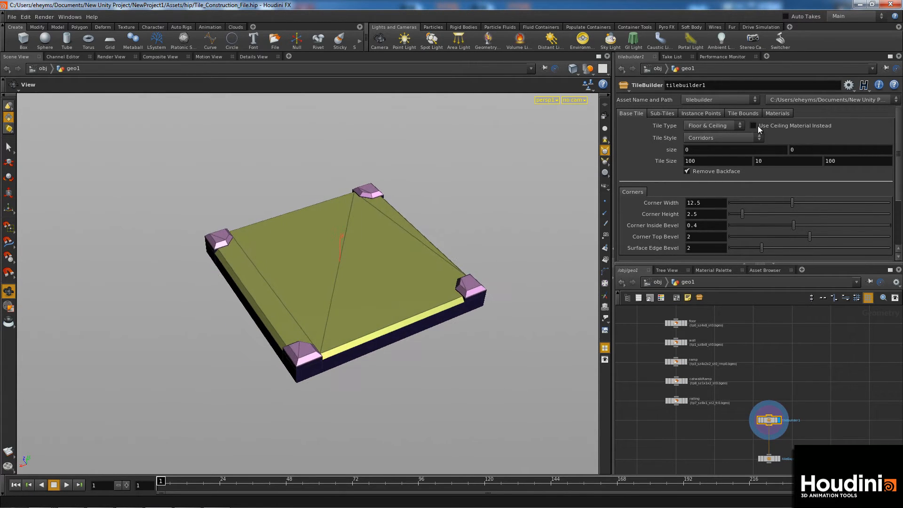
middle_click_drag(713, 308, 805, 359)
scroll(782, 359, "up", 2)
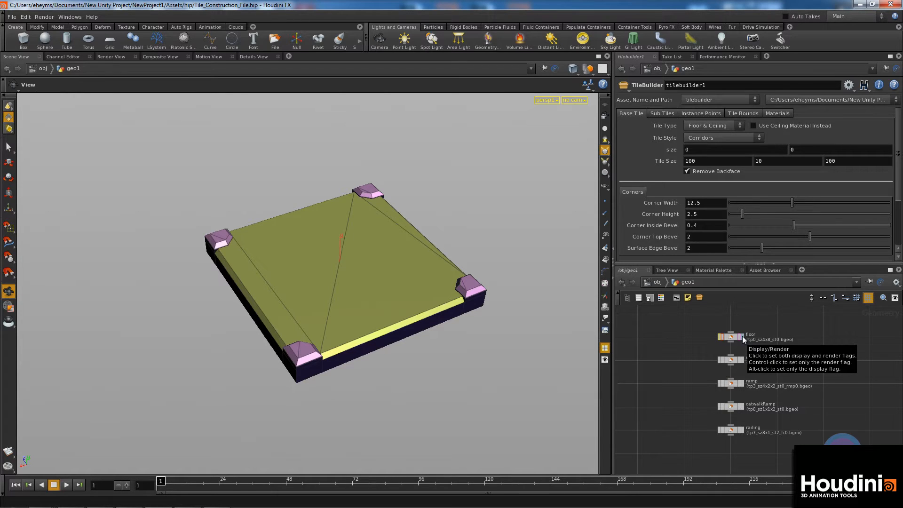
left_click(742, 336)
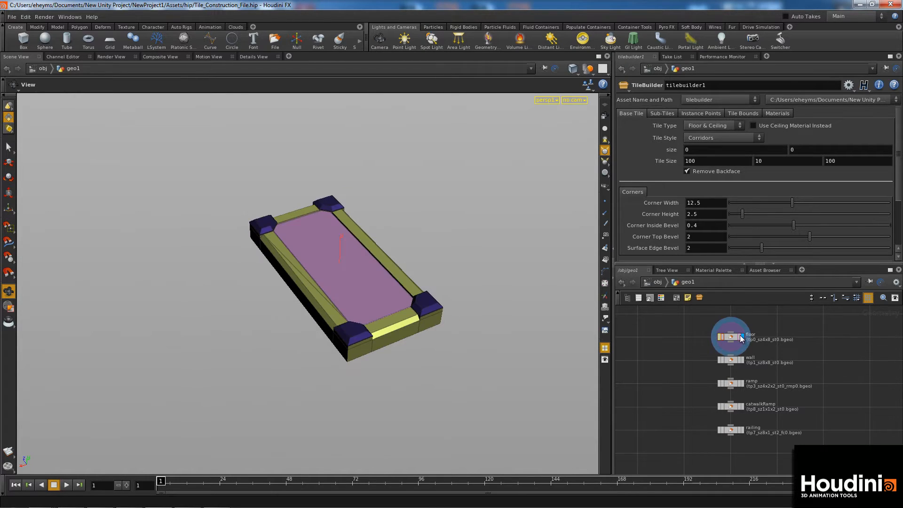
left_click(732, 337)
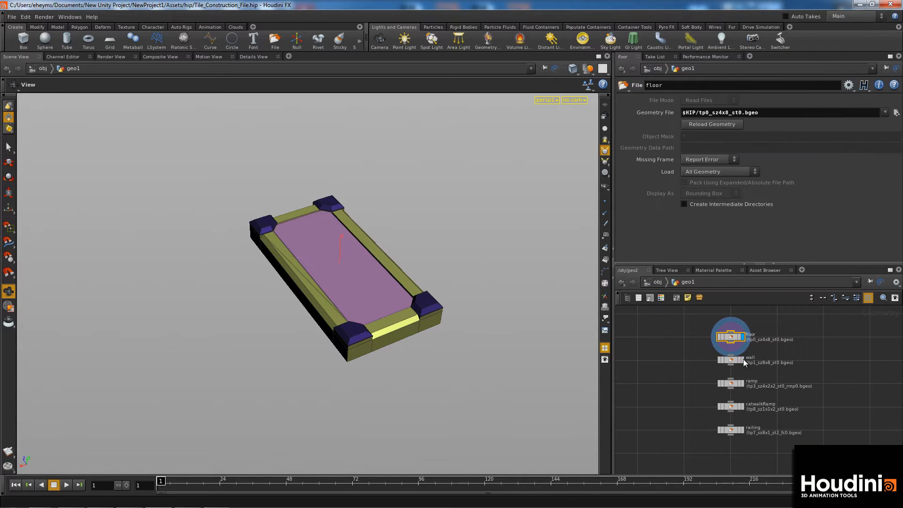
left_click(742, 361)
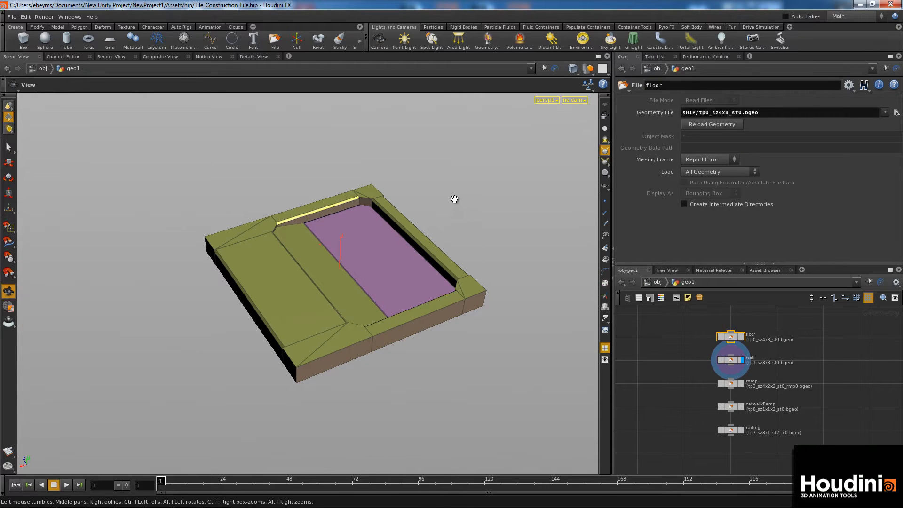
left_click_drag(440, 175, 508, 210)
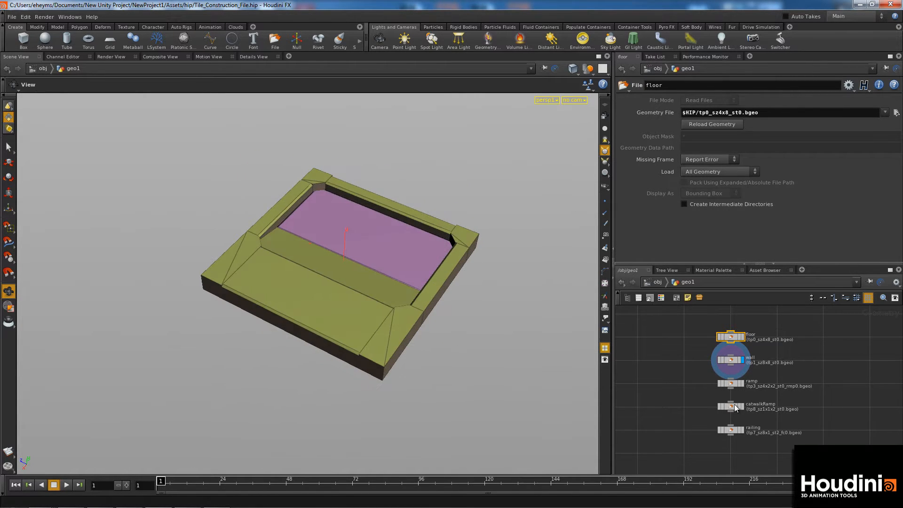
Display the ramp, catwalkRamp and railing tiles one after another to examine their geometry
left_click(742, 383)
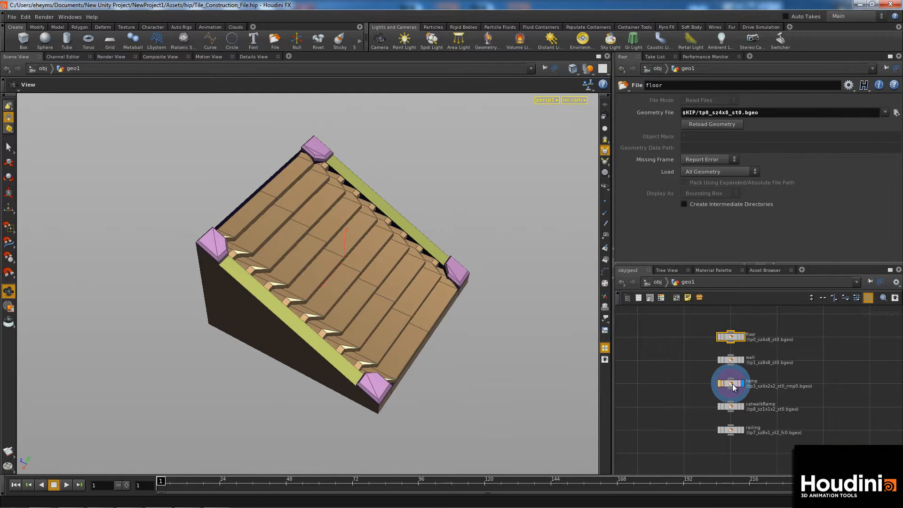
left_click(732, 384)
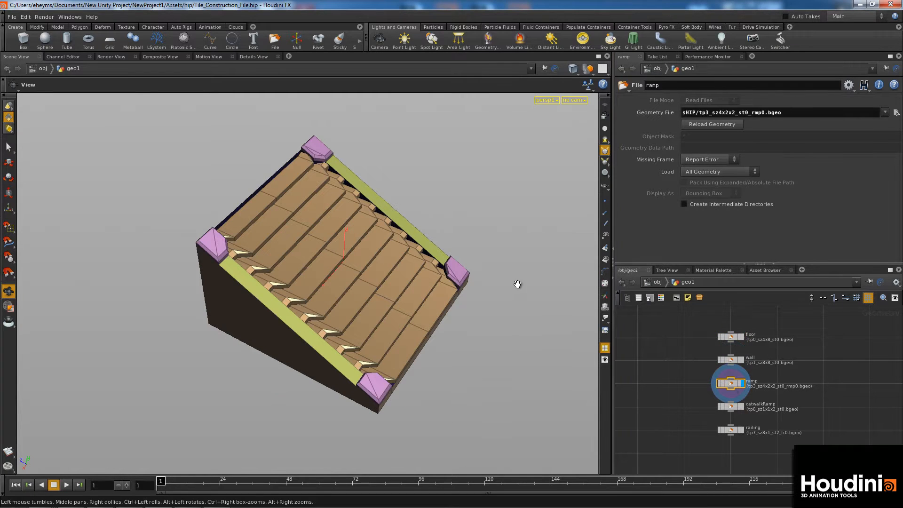
left_click(743, 407)
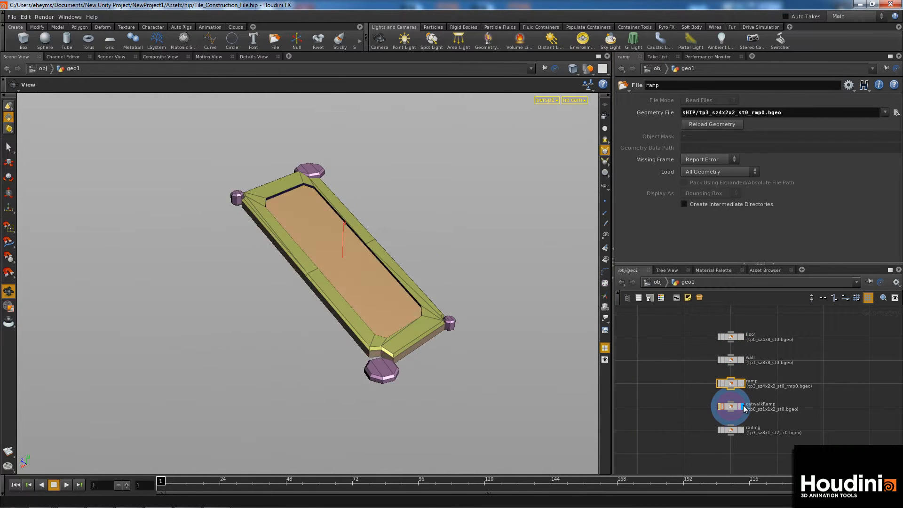
left_click(742, 430)
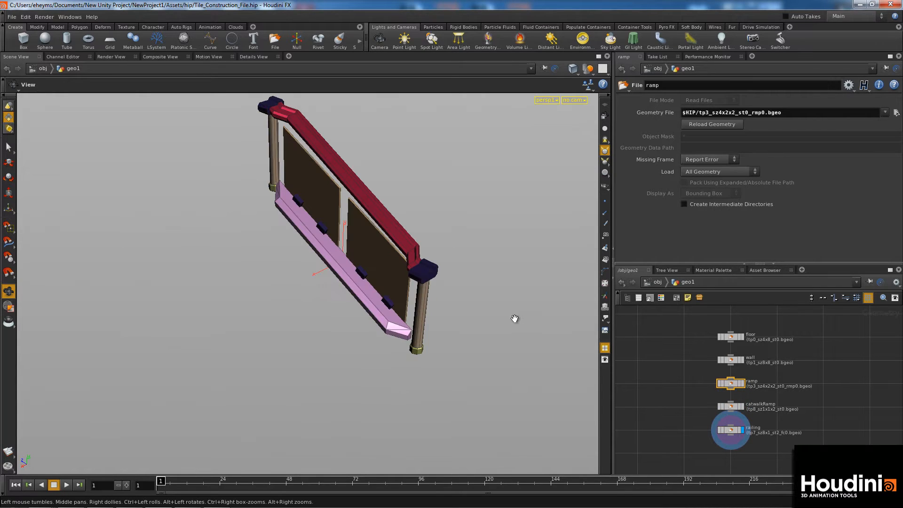
Display the tilebuilder1 node's tile and bring up the node's parameters for editing
middle_click_drag(856, 421, 776, 337)
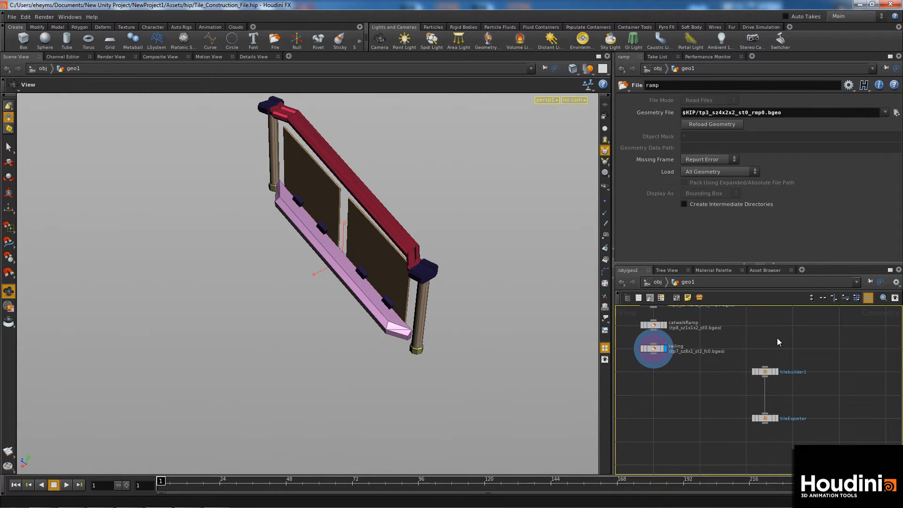
left_click(777, 371)
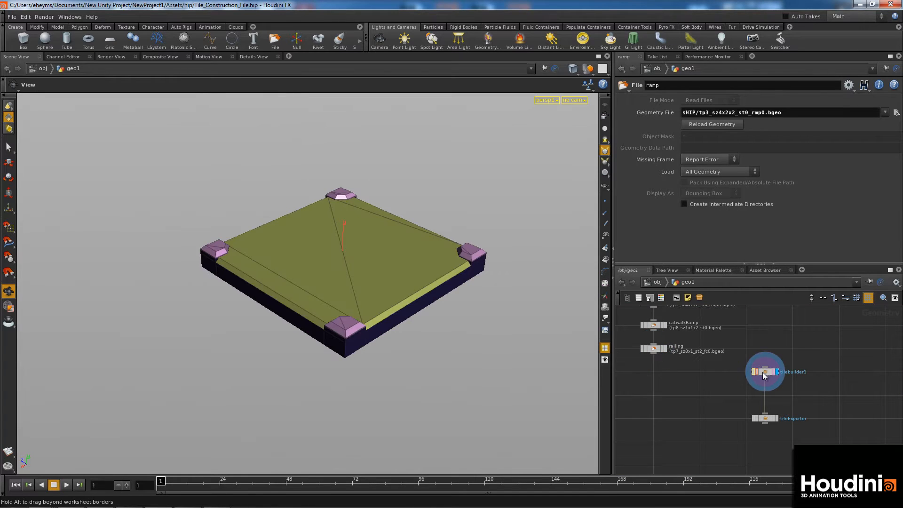
left_click(762, 371)
left_click_drag(487, 161, 478, 192)
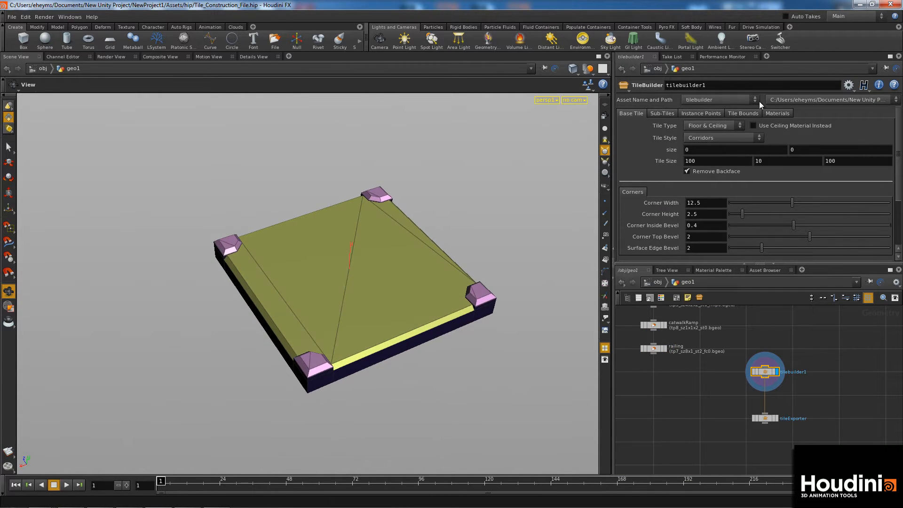
Set the first Tile Size value of tilebuilder1 to 50, keeping the Floor & Ceiling tile type
left_click(731, 125)
left_click(721, 126)
left_click(691, 161)
type("50")
key("Return")
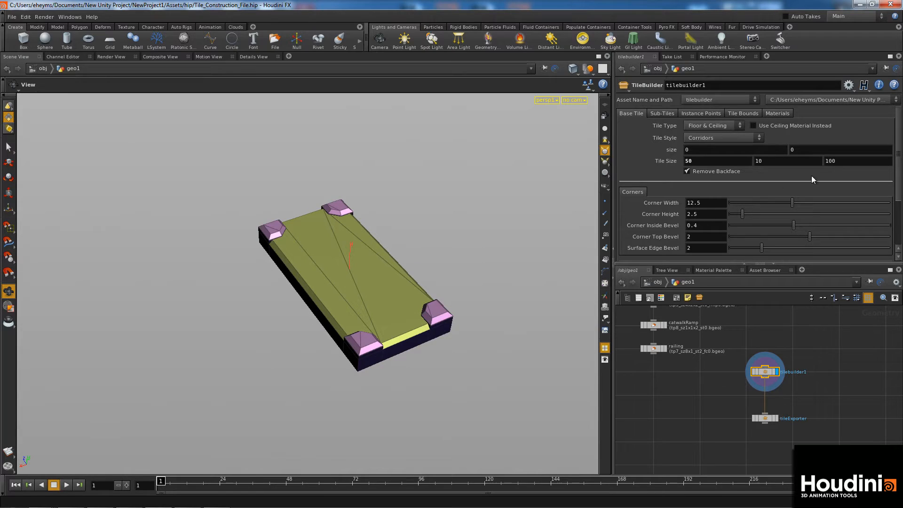
Set the tile's Corner Width to 17.04, Corner Height to 4.68 and Tile Inset Depth to 0.273
left_click_drag(794, 202, 814, 207)
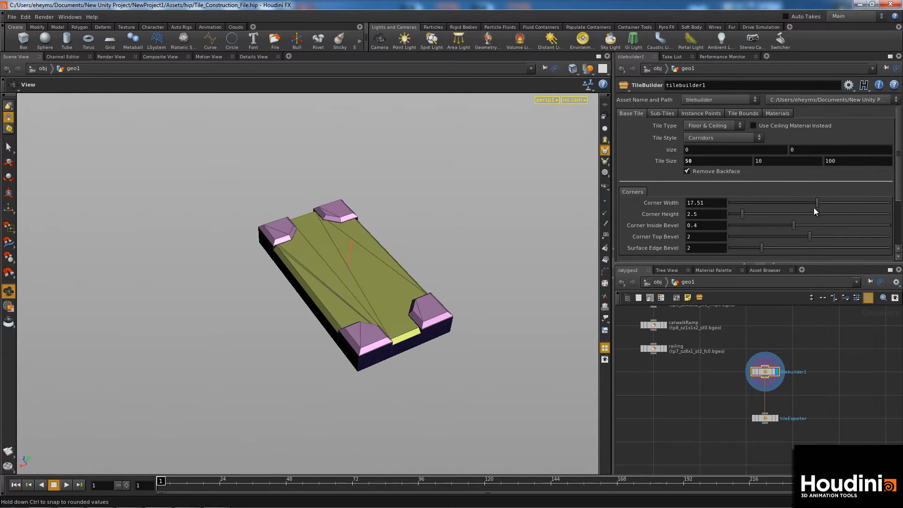
left_click_drag(741, 214, 777, 221)
scroll(792, 217, "down", 3)
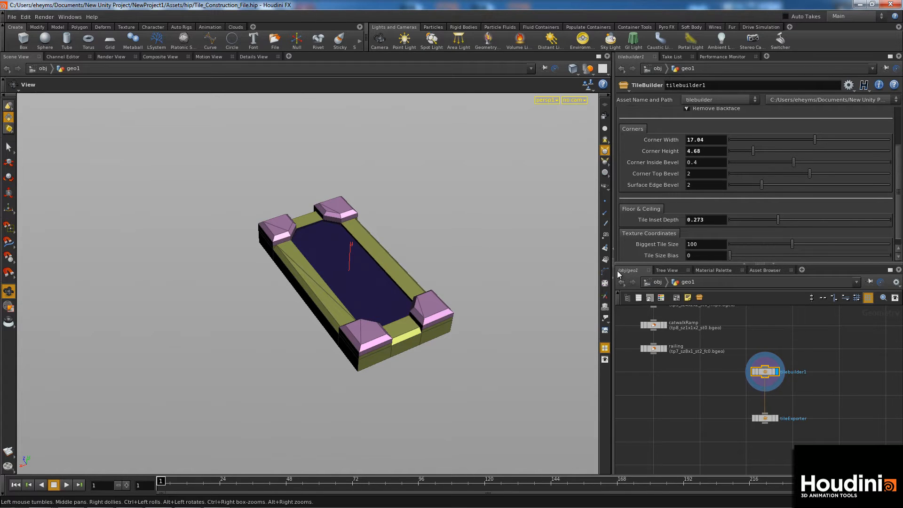
Restore the first Tile Size value to 100 so the tile is square
scroll(774, 214, "up", 3)
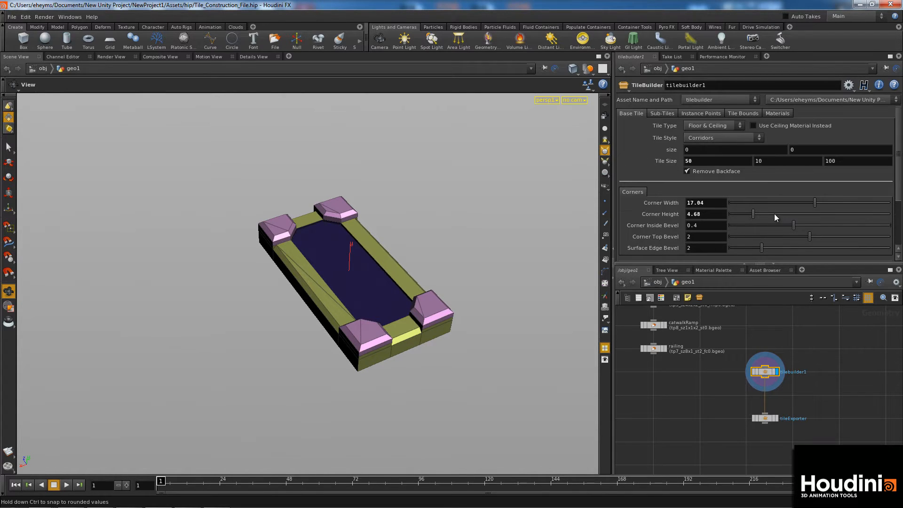
left_click(725, 160)
key("Return")
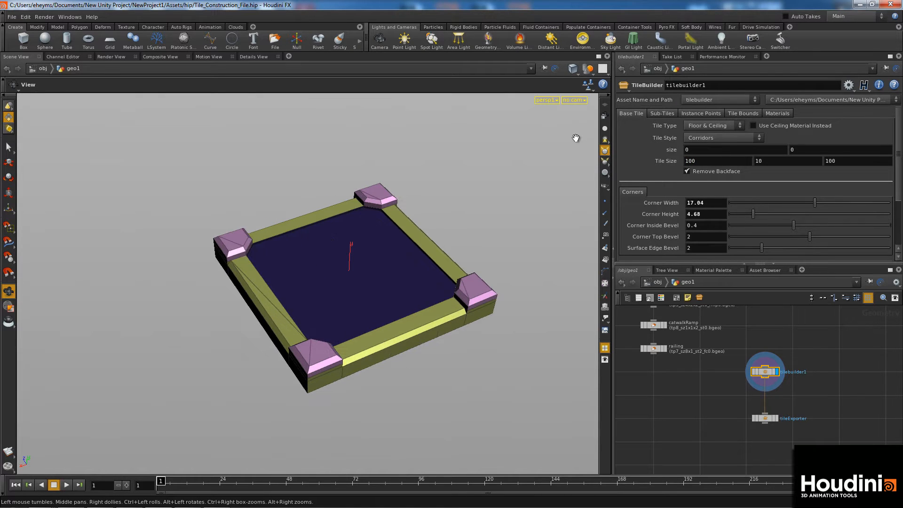
Turn on Show Tile Numbers in the tile builder's sub-tile settings
left_click(662, 114)
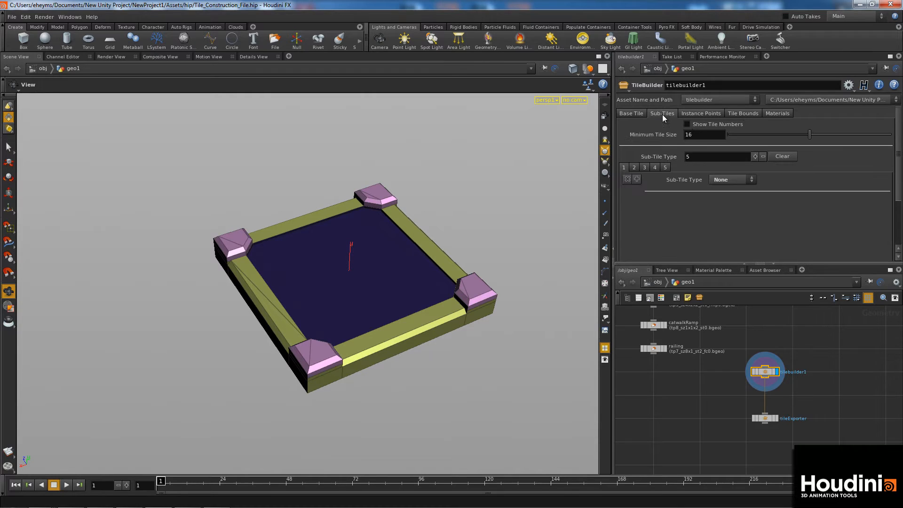
left_click(704, 124)
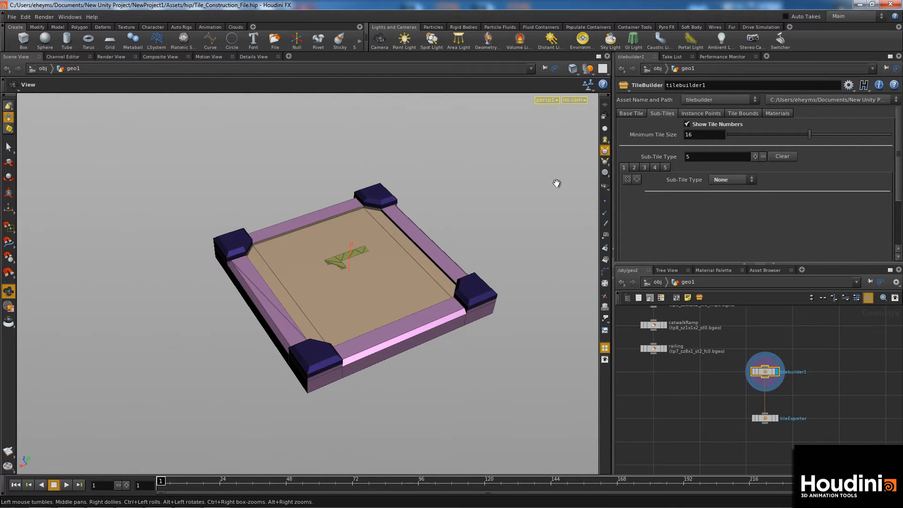
left_click_drag(520, 172, 471, 223)
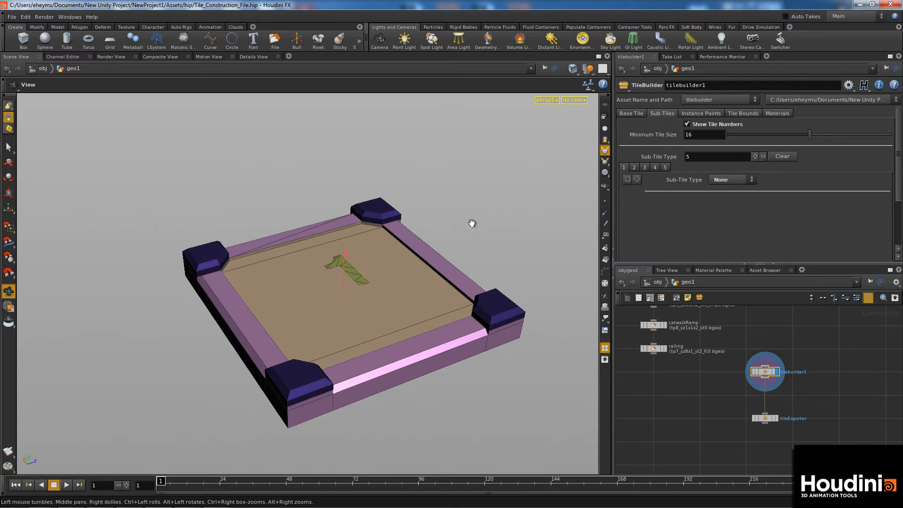
Try the Bulkhead type on sub-tile 1, then switch its Sub-Tile Type to Vents
left_click(735, 180)
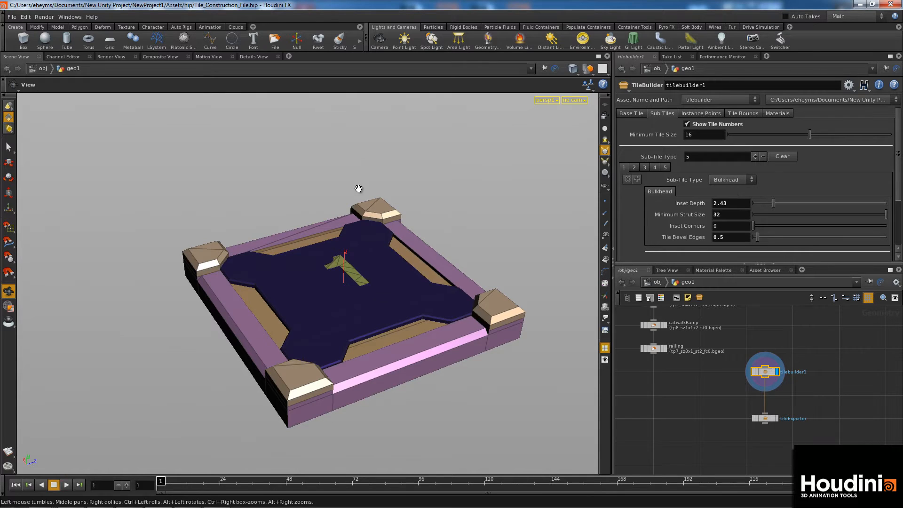
left_click_drag(449, 166, 563, 201)
left_click(729, 180)
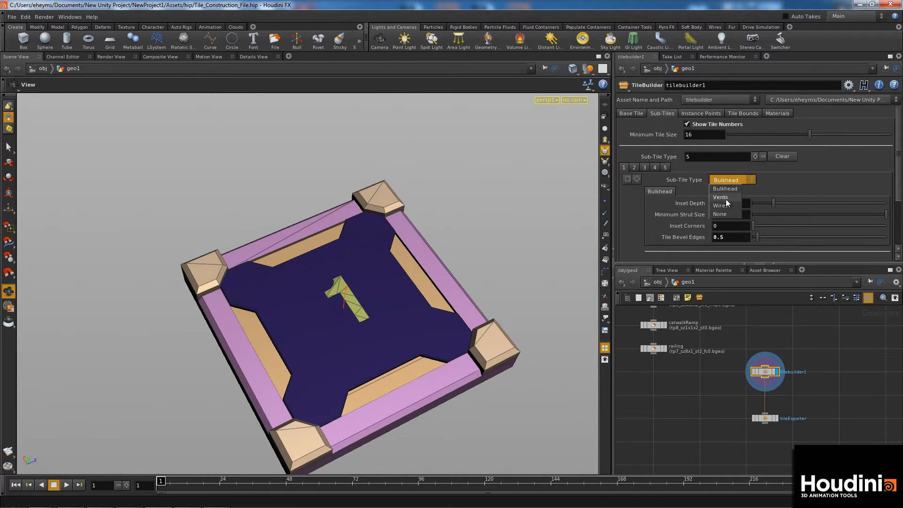
left_click(723, 198)
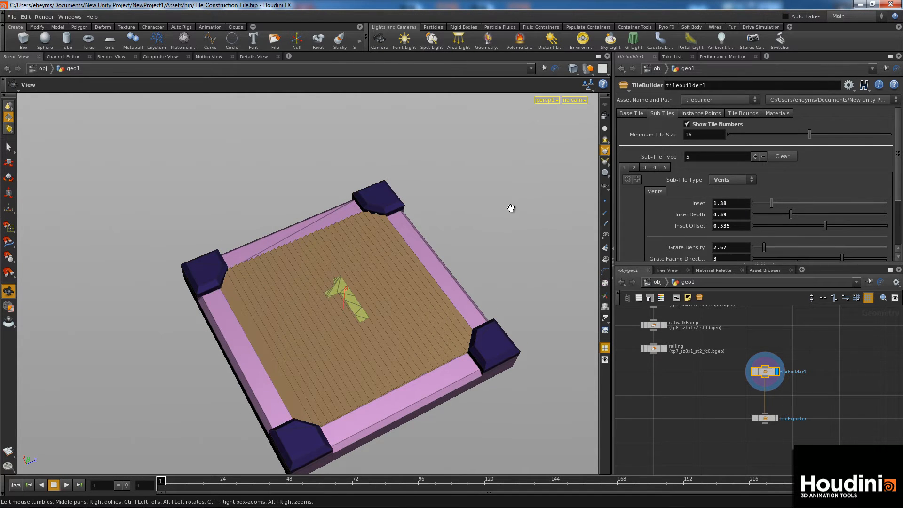
left_click_drag(512, 208, 400, 189)
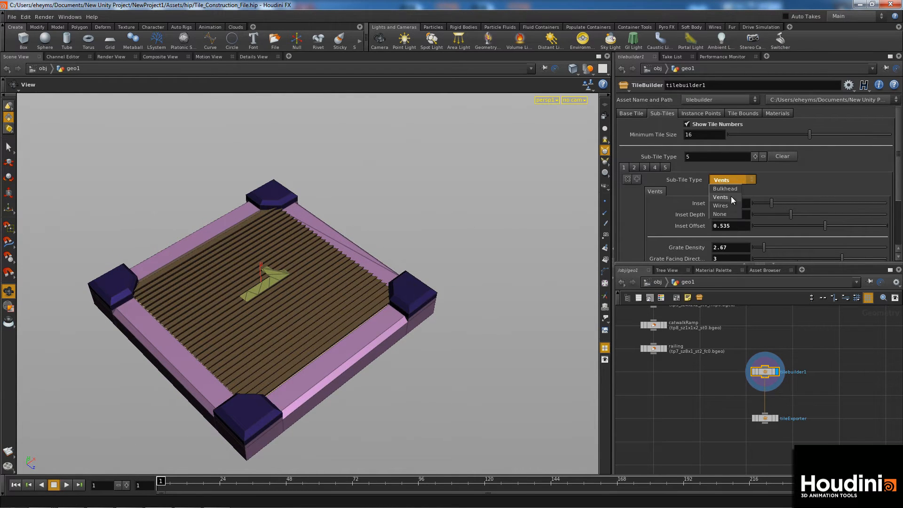
Try the Wires type on sub-tile 1 and set the tile's first Tile Size value to 20
left_click(729, 206)
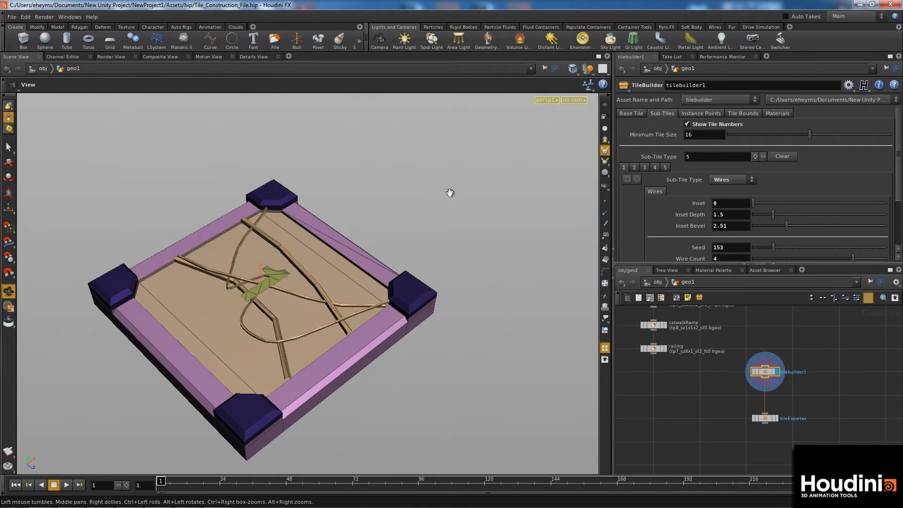
left_click_drag(449, 192, 528, 191)
left_click(632, 114)
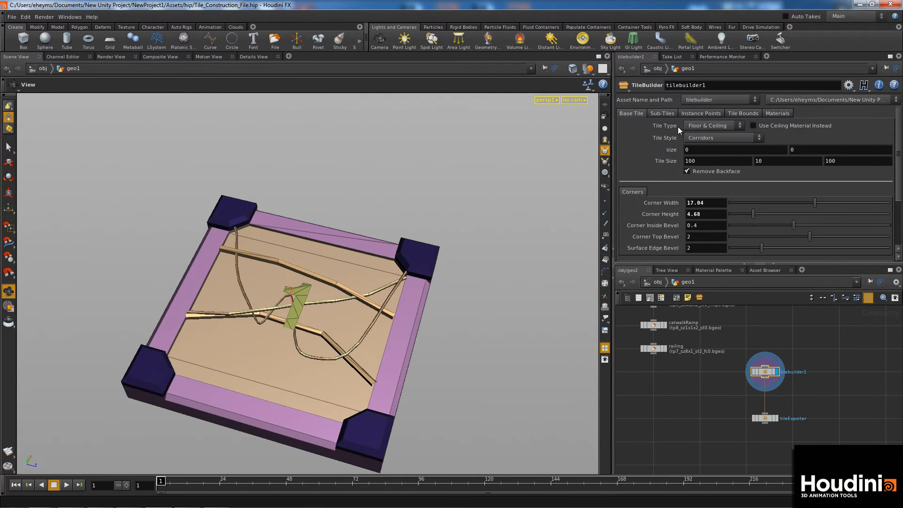
left_click(720, 162)
type("20")
key("Return")
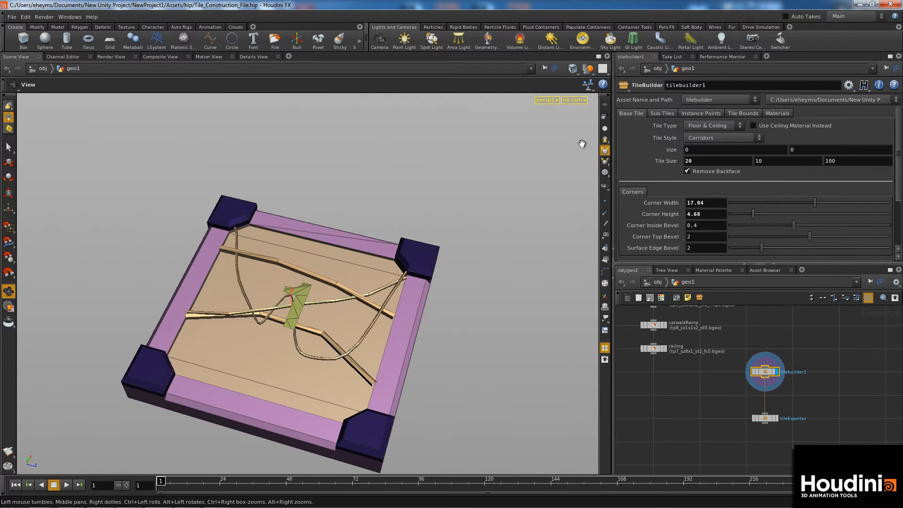
Set the tile's first Tile Size value to 50
left_click(730, 161)
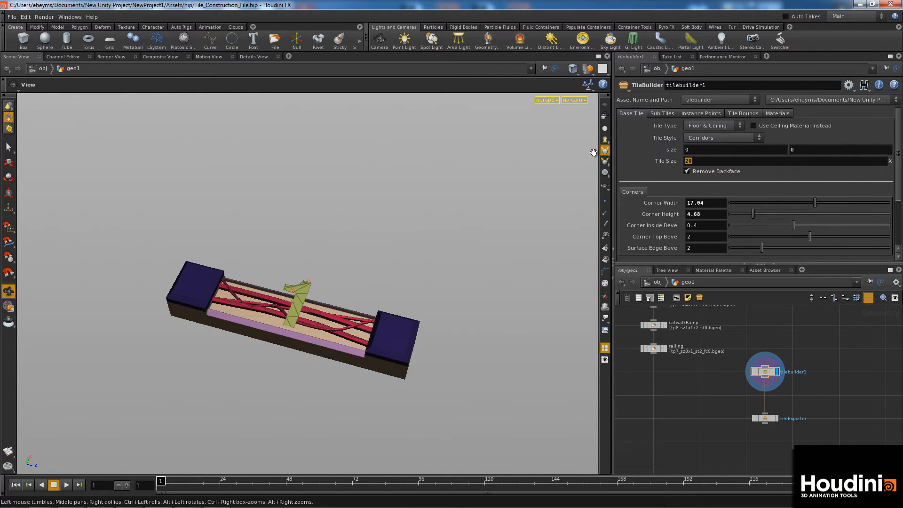
type("50")
key("Return")
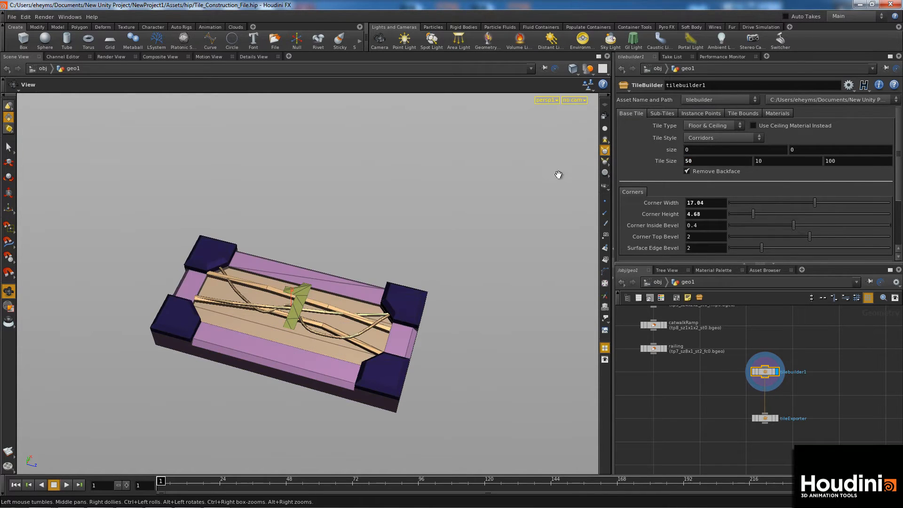
left_click_drag(387, 234, 349, 213)
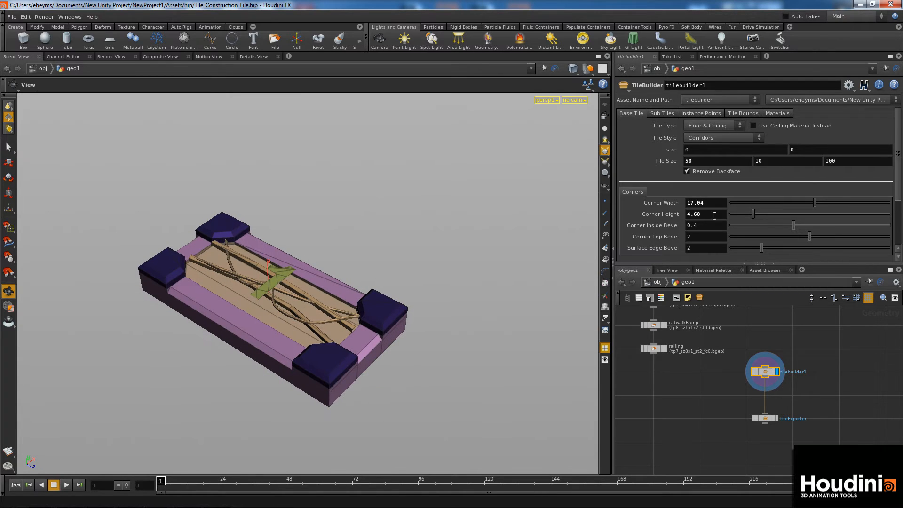
Set the floor tile's Tile Inset Depth to 0.776
scroll(773, 227, "down", 3)
left_click_drag(800, 221, 867, 222)
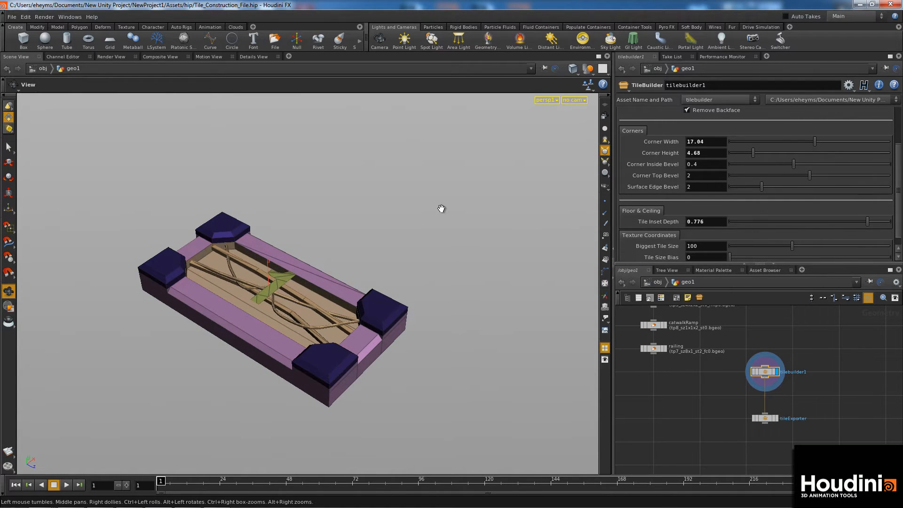
middle_click_drag(441, 205, 479, 219)
scroll(807, 161, "up", 3)
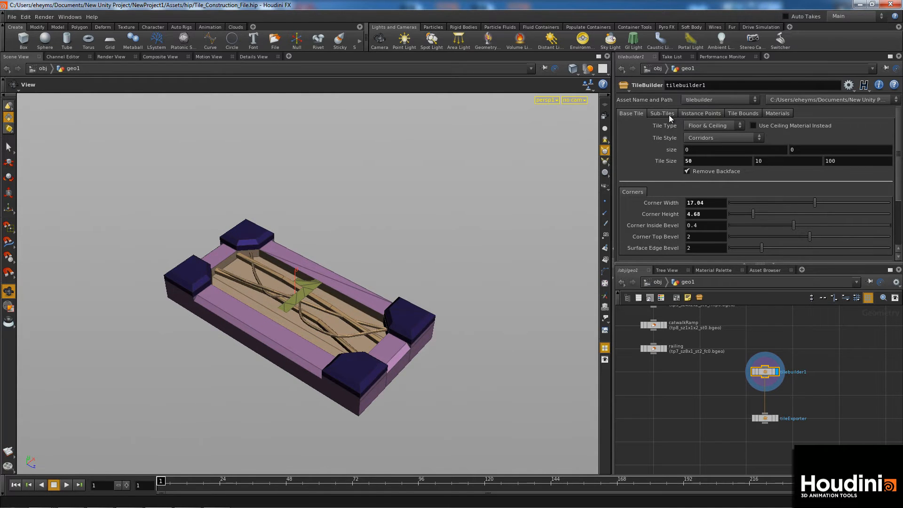
Change the Tile Type to Wall and set the first Tile Size value to 100
left_click(719, 125)
left_click(712, 143)
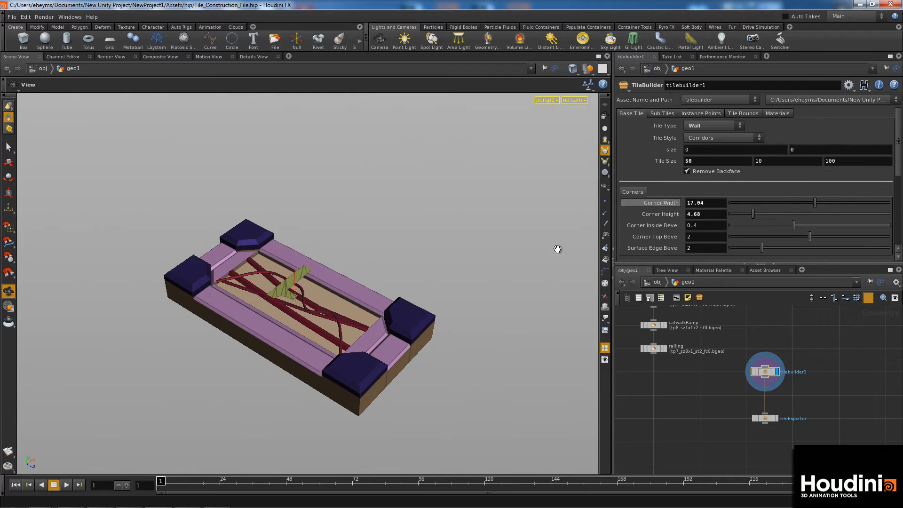
scroll(705, 140, "down", 2)
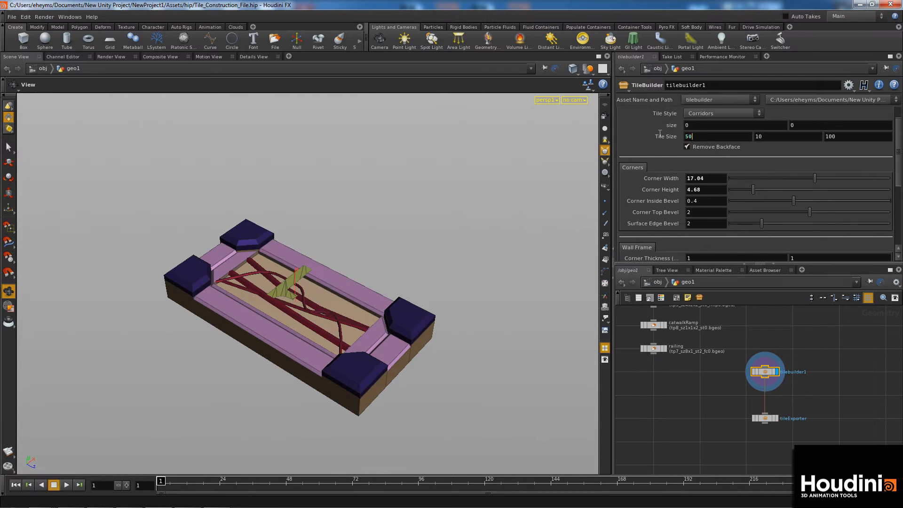
key("BackSpace")
key("BackSpace")
type("100")
key("Return")
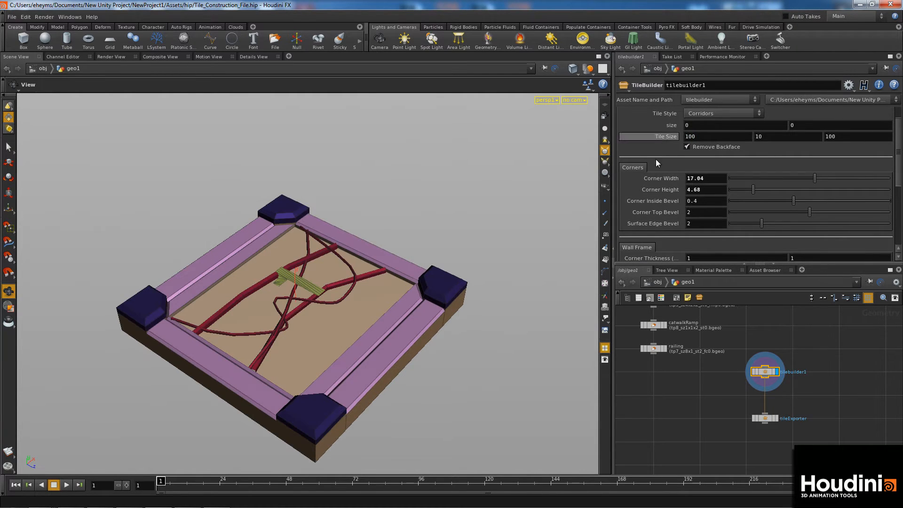
Set the wall frame's first Horizontal Bar Height value to 25 to divide the wall into two sub-tiles
scroll(754, 179, "down", 3)
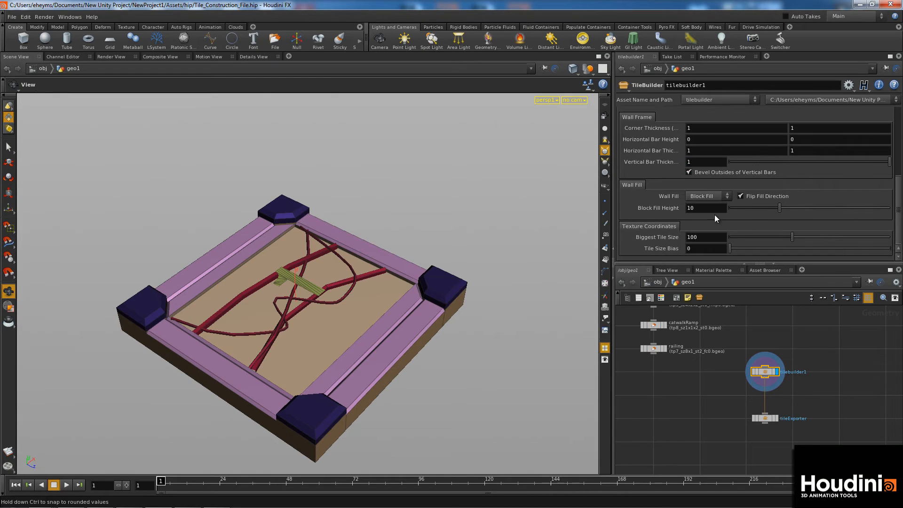
scroll(710, 203, "up", 1)
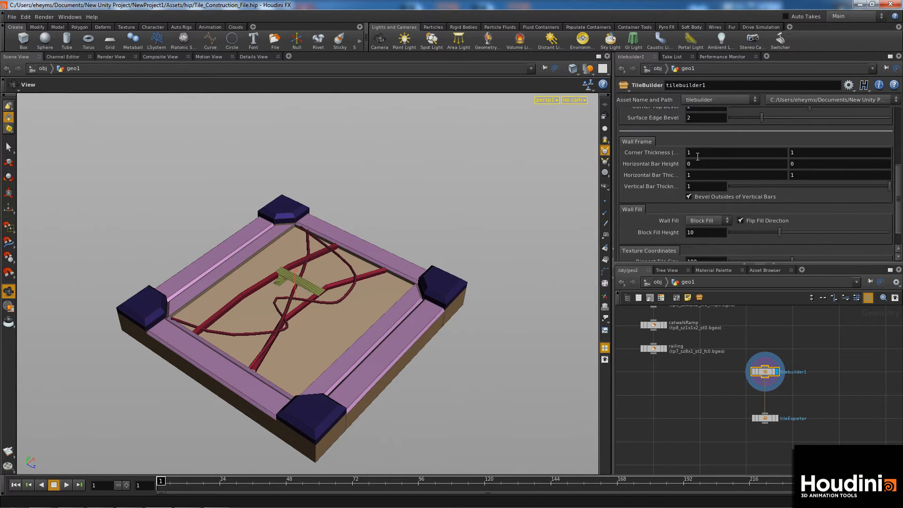
type("25")
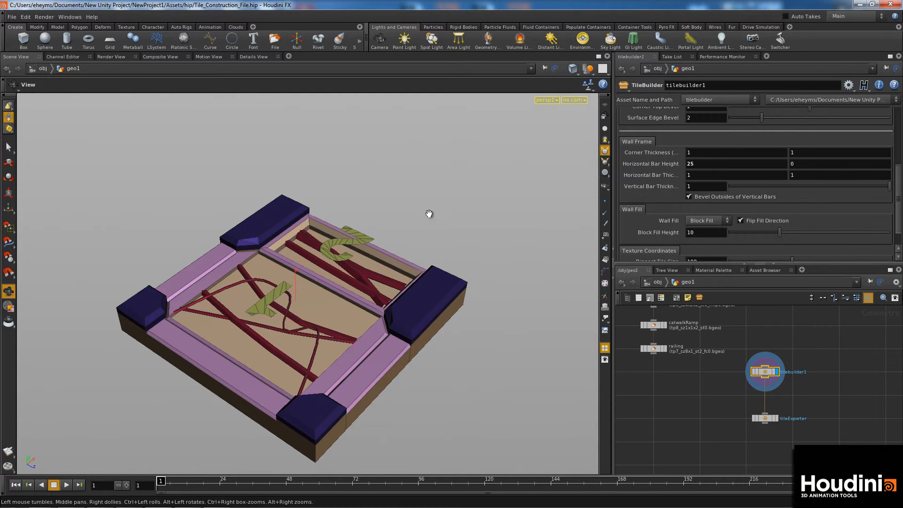
left_click_drag(479, 181, 476, 274)
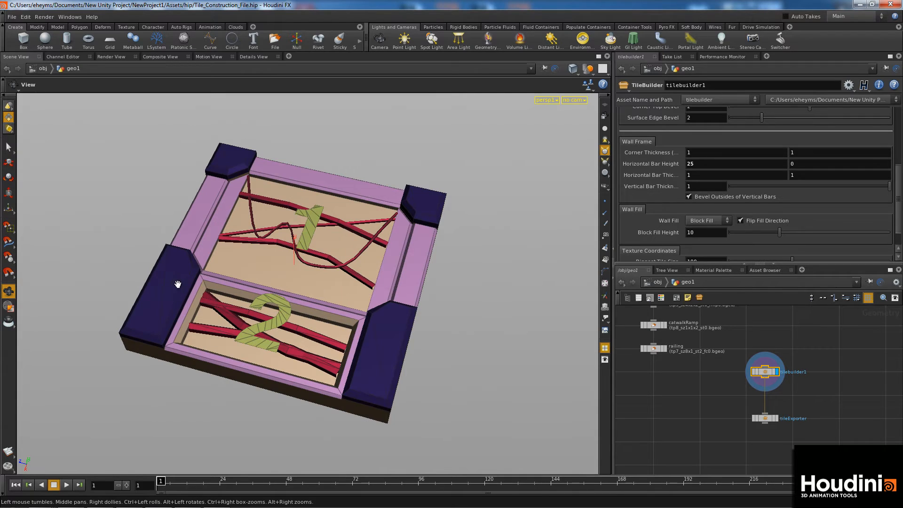
Set the Sub-Tile Type of sub-tile 1 to Vents
scroll(714, 167, "up", 5)
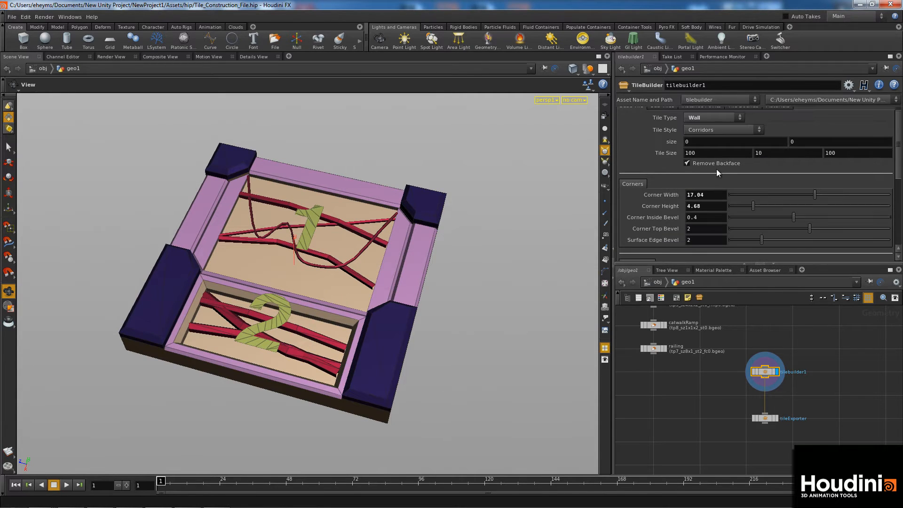
left_click(670, 116)
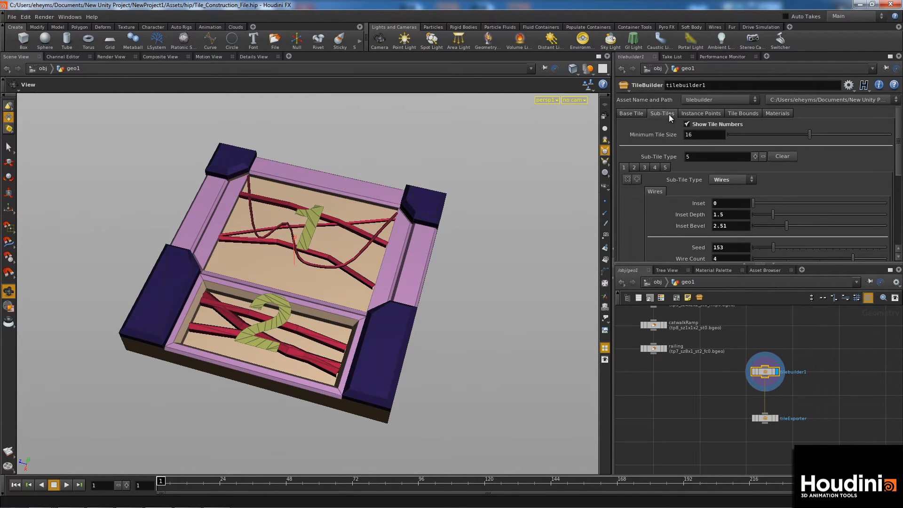
left_click(727, 180)
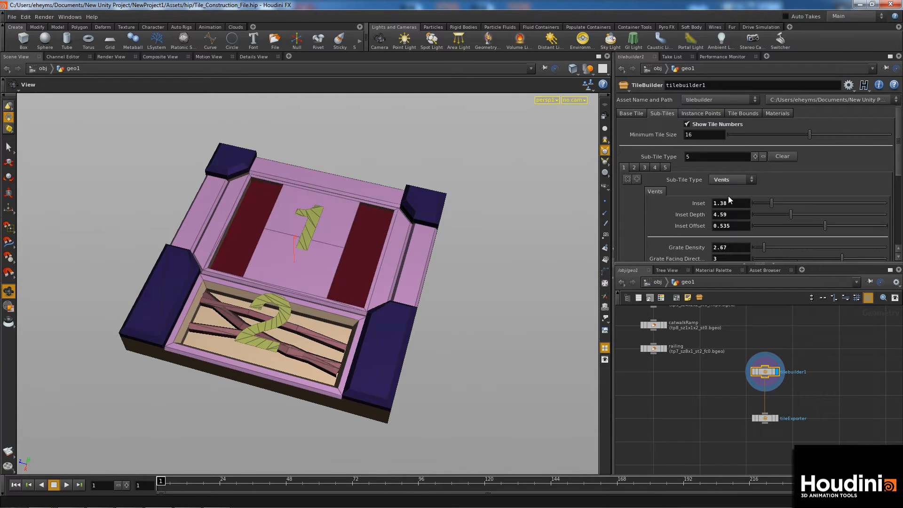
Try the Bulkhead type on sub-tile 2, then set its Sub-Tile Type to None
left_click(634, 168)
left_click(726, 182)
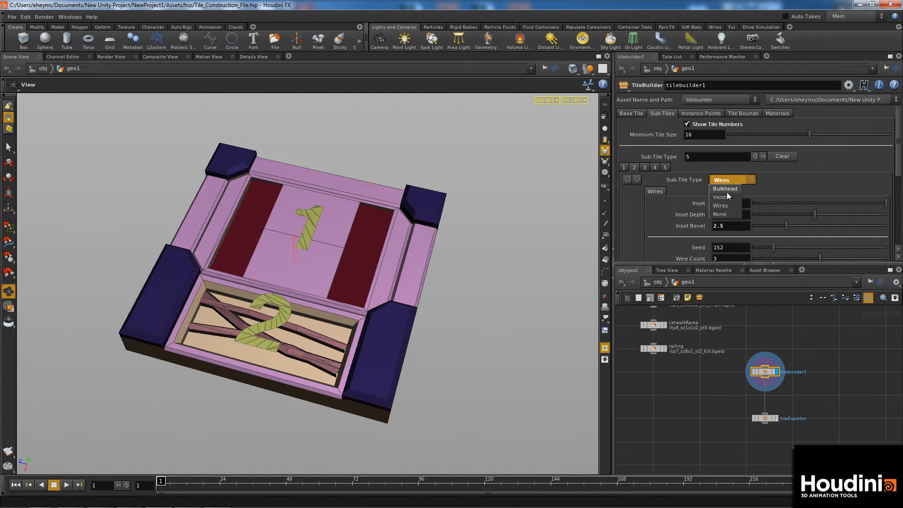
left_click(726, 192)
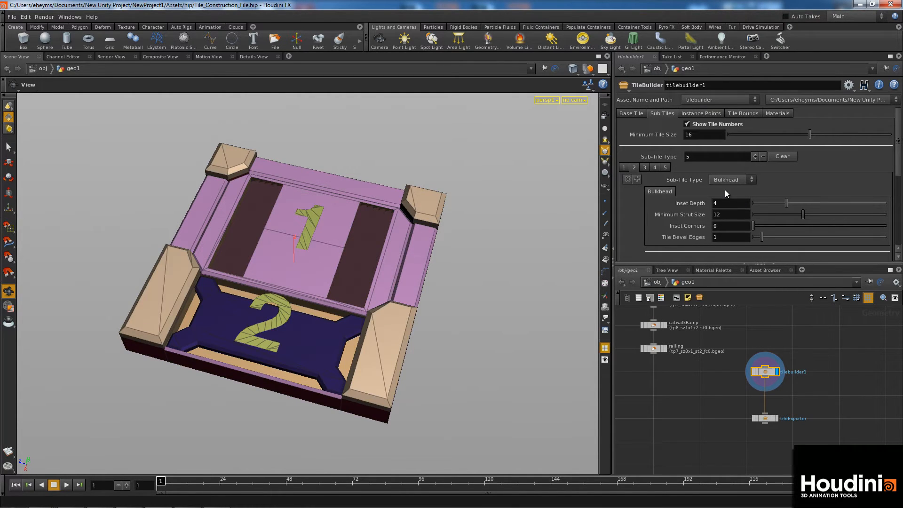
left_click(724, 213)
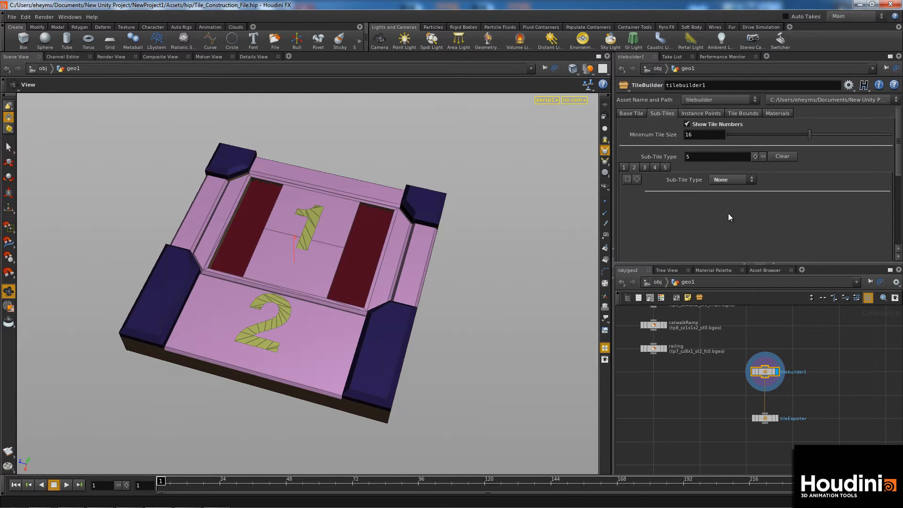
Display the tileExporter node's output with show UVs and Remove Material Identifying Colors turned on
left_click(796, 442)
left_click_drag(751, 438, 751, 436)
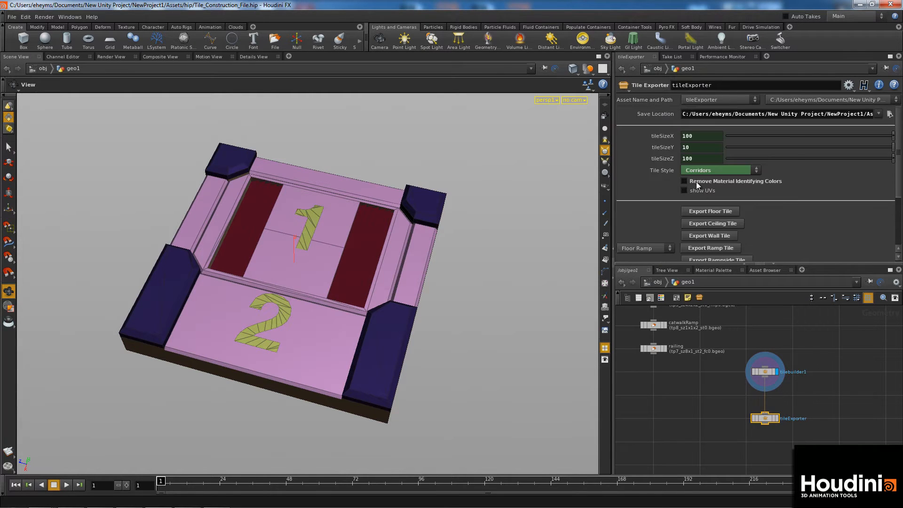
left_click(776, 419)
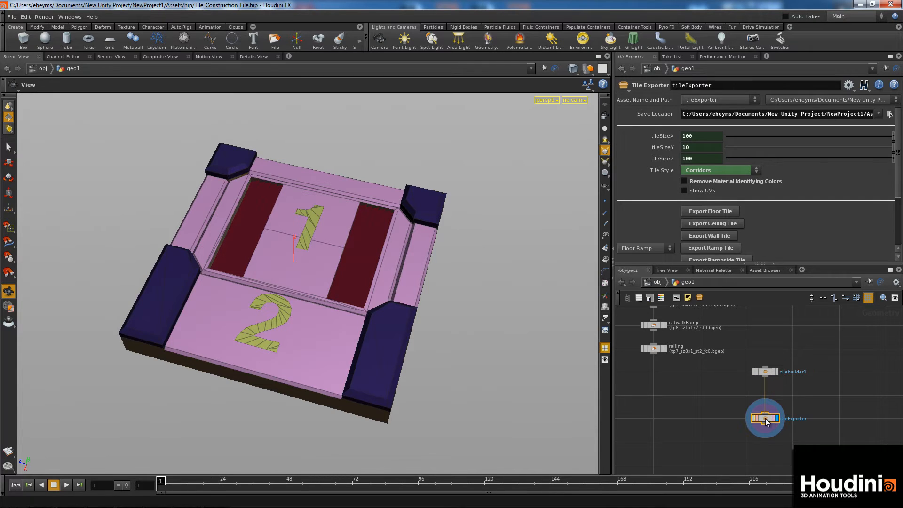
left_click(700, 191)
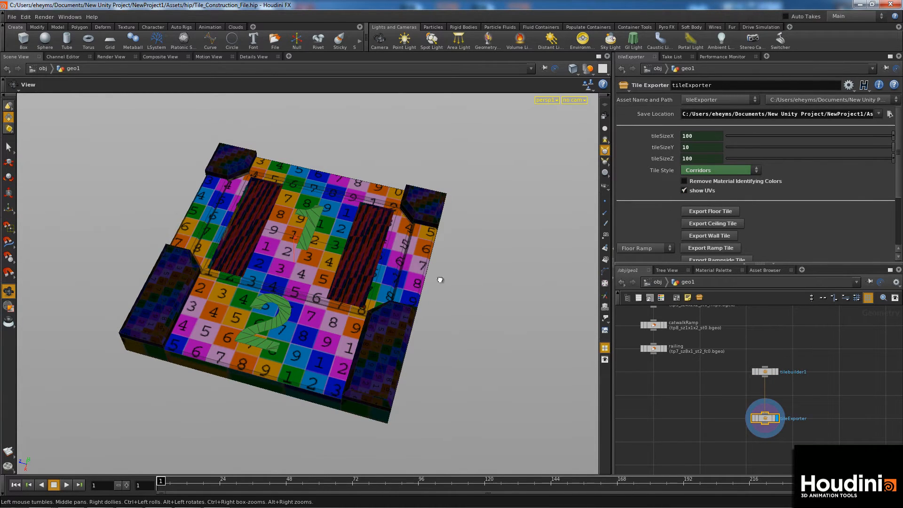
left_click_drag(440, 287, 470, 324)
left_click(732, 181)
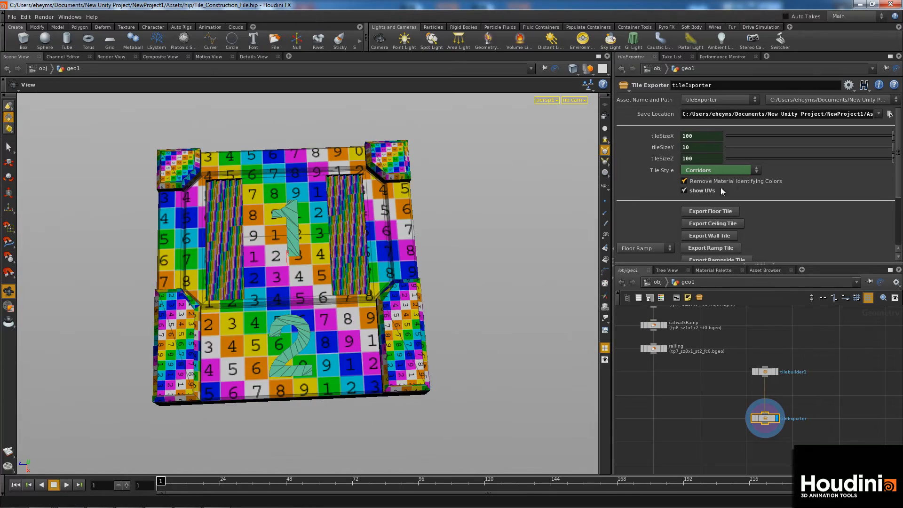
left_click_drag(451, 207, 510, 244)
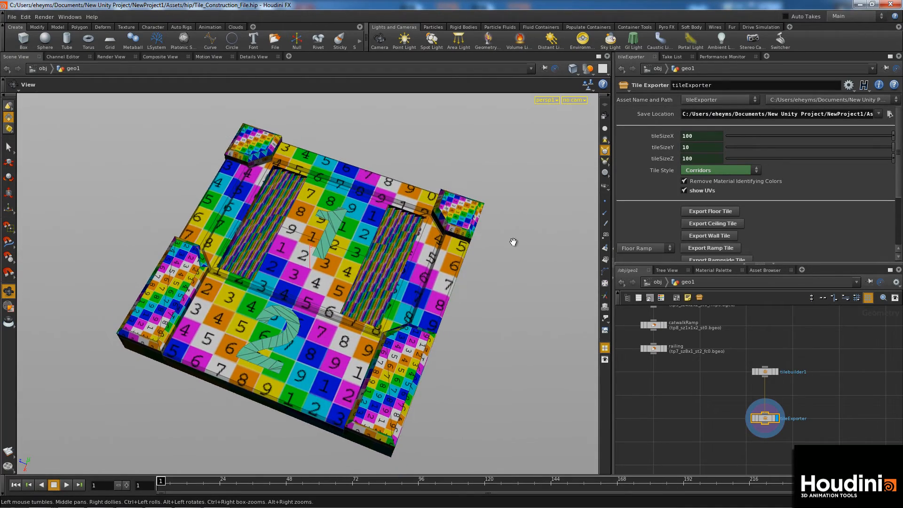
Select the tilebuilder1 node and make it the displayed node again
left_click(757, 371)
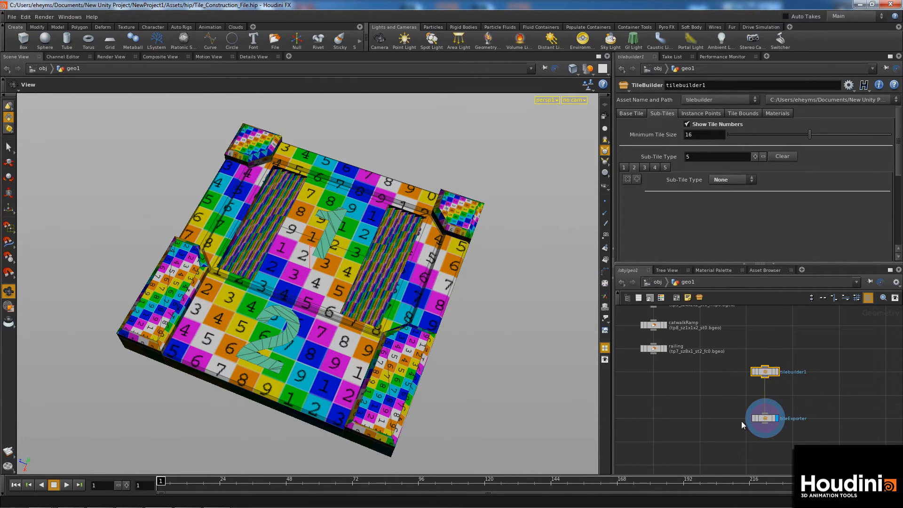
left_click_drag(765, 405, 772, 399)
left_click(775, 374)
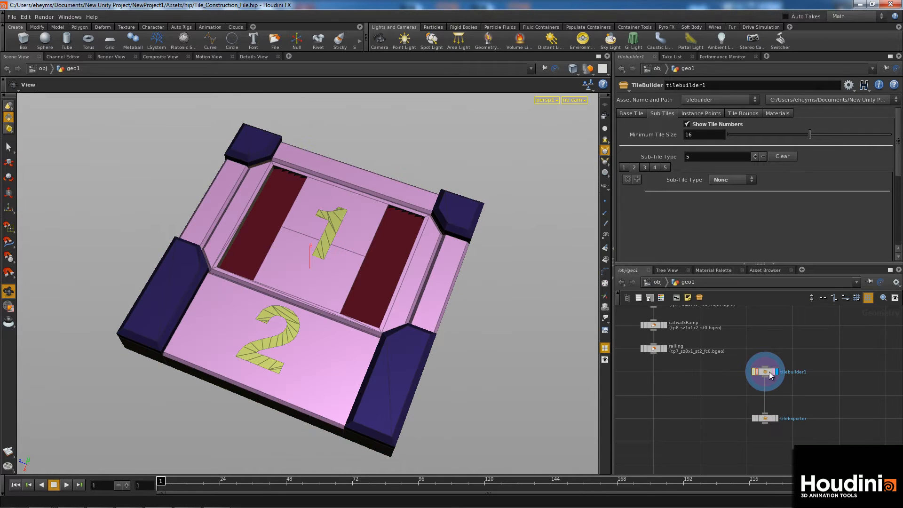
Enable the tile builder's corner, freeform and tile instance points, and turn off Show Tile Numbers
left_click(701, 112)
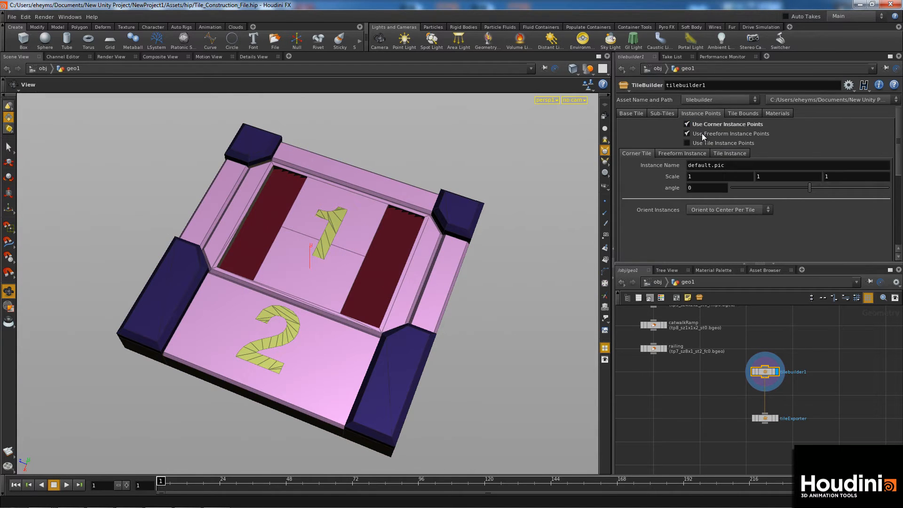
left_click(703, 134)
left_click(705, 143)
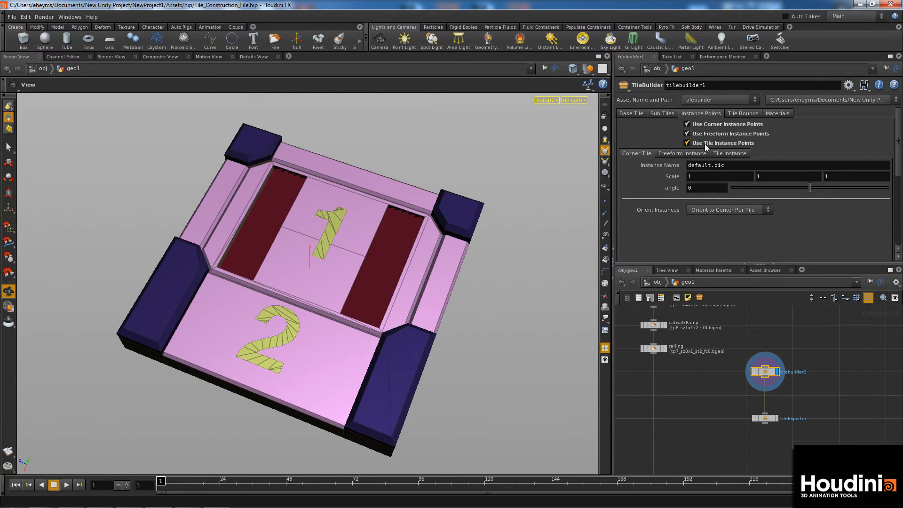
left_click(661, 113)
left_click(695, 114)
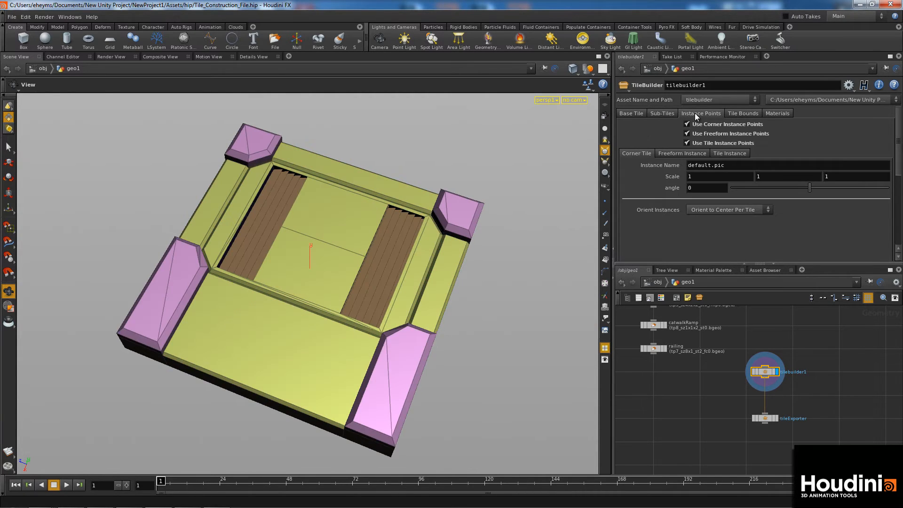
Change the base tile's Tile Type to Ramps
left_click(632, 113)
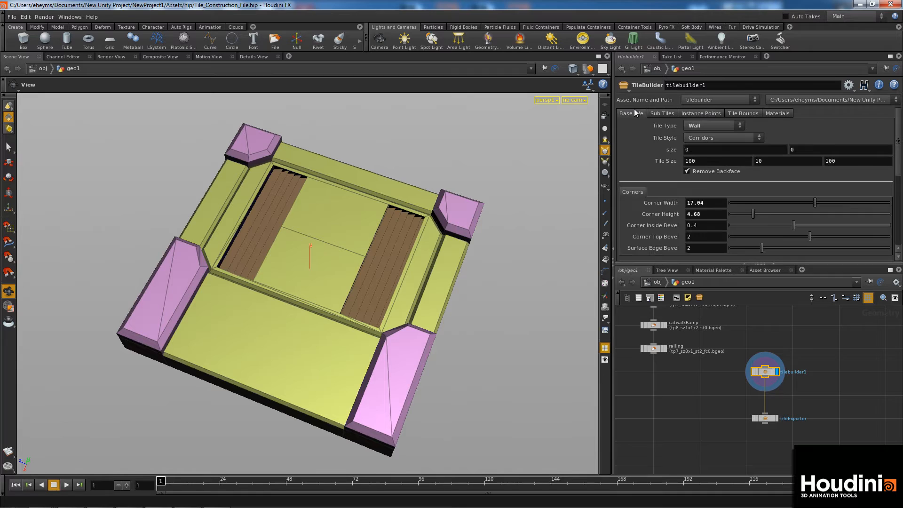
left_click(706, 126)
left_click(706, 151)
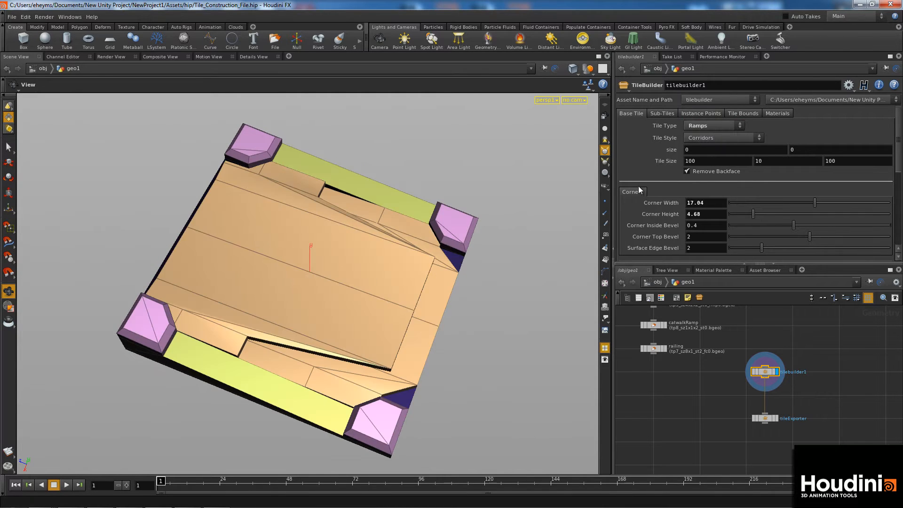
left_click_drag(566, 217, 564, 188)
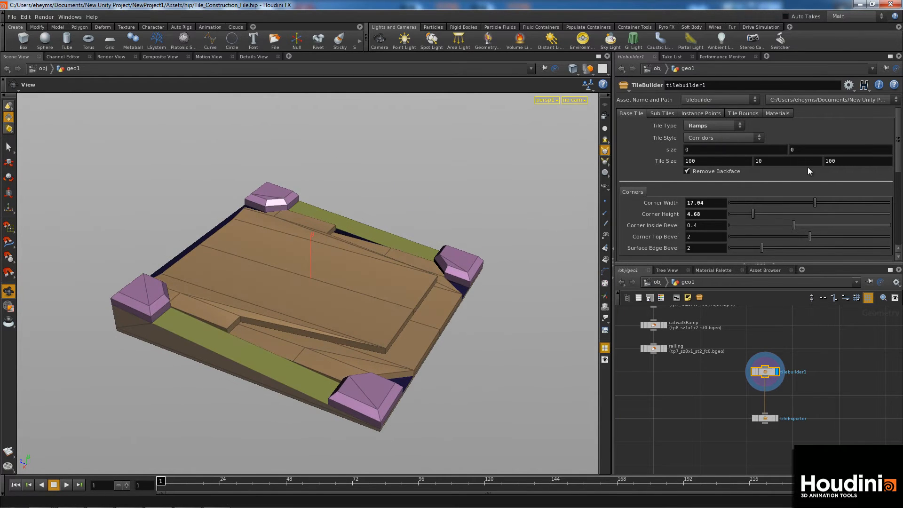
Set the ramp tile's width and height to 50 each in Tile Size
type("50")
key("Return")
left_click_drag(470, 226, 556, 195)
left_click(689, 160)
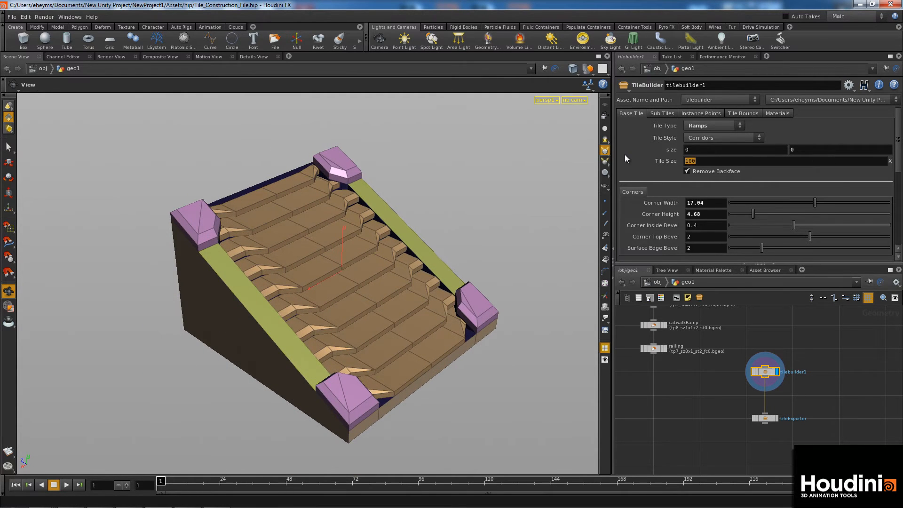
type("50")
key("Return")
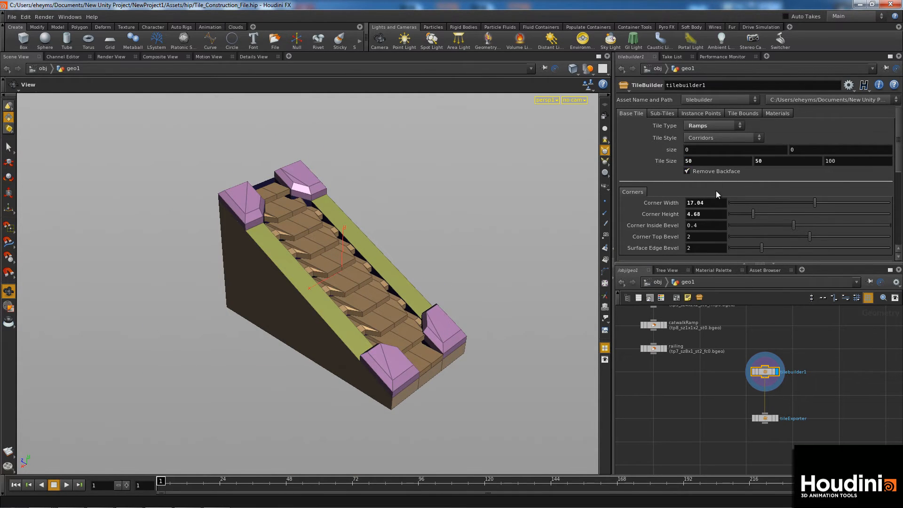
Change the ramp's Ramp Fill to Tile and check the filled surface
scroll(710, 174, "down", 3)
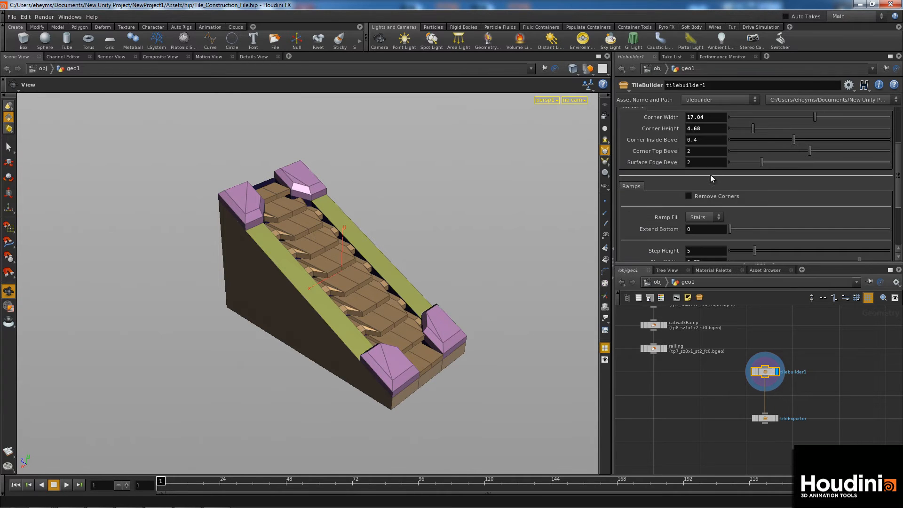
left_click(698, 234)
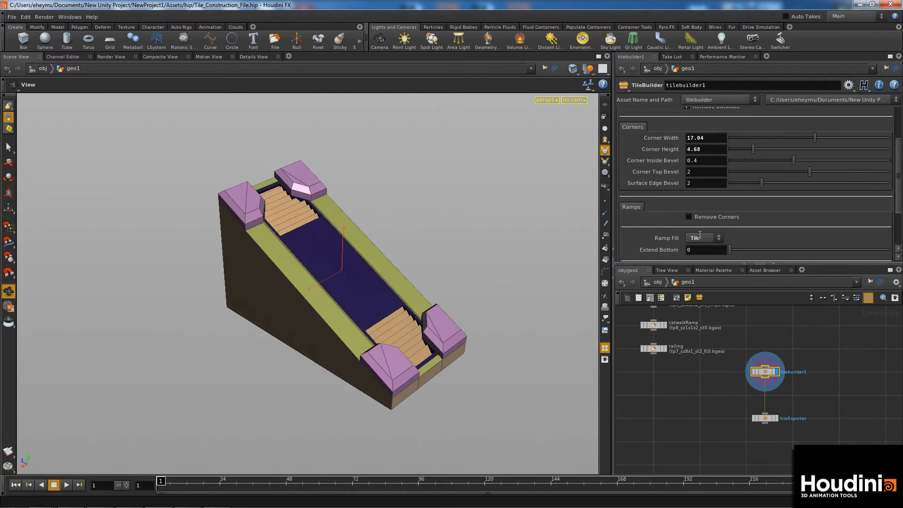
left_click_drag(431, 203, 473, 190)
scroll(715, 123, "up", 1)
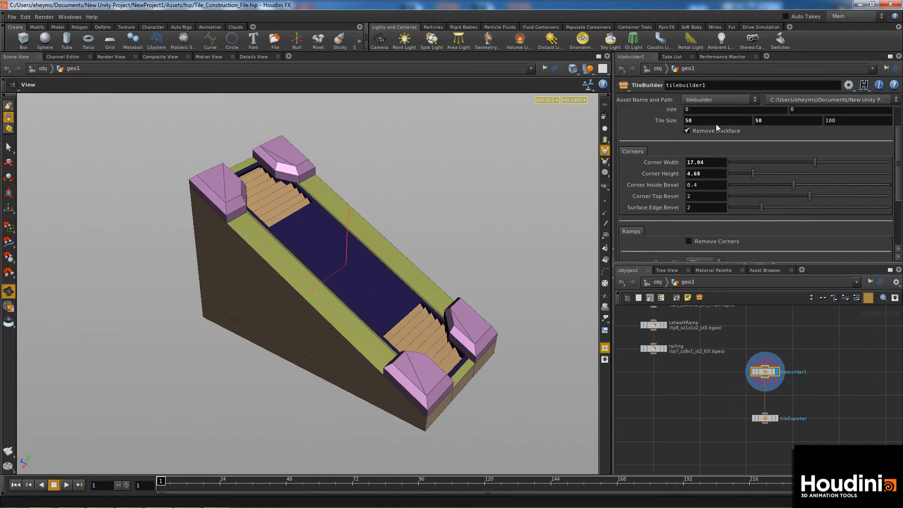
left_click(712, 244)
left_click(713, 244)
left_click_drag(518, 215, 574, 217)
scroll(704, 193, "up", 3)
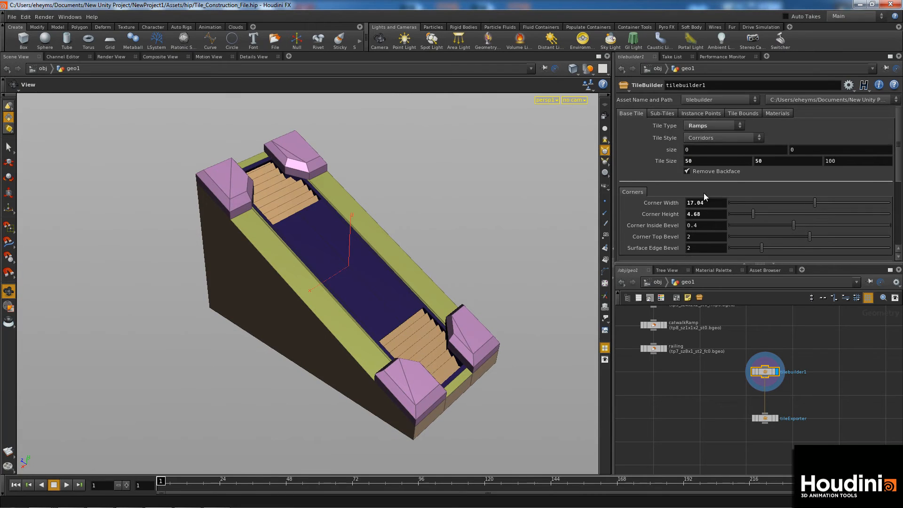
Change the base tile's Tile Type to Catwalks and reduce its Corner Width to 8.75
left_click(712, 139)
left_click(714, 126)
left_click(715, 126)
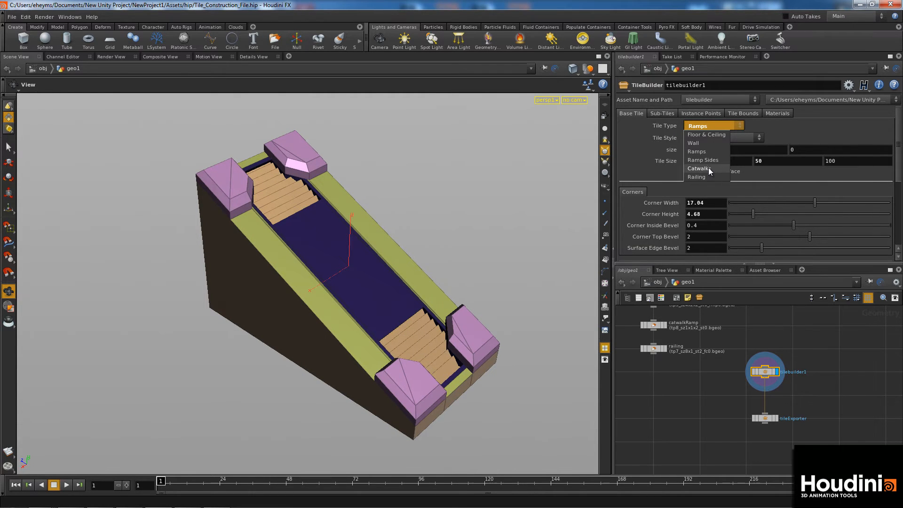
left_click(699, 169)
scroll(512, 234, "up", 3)
scroll(512, 233, "down", 3)
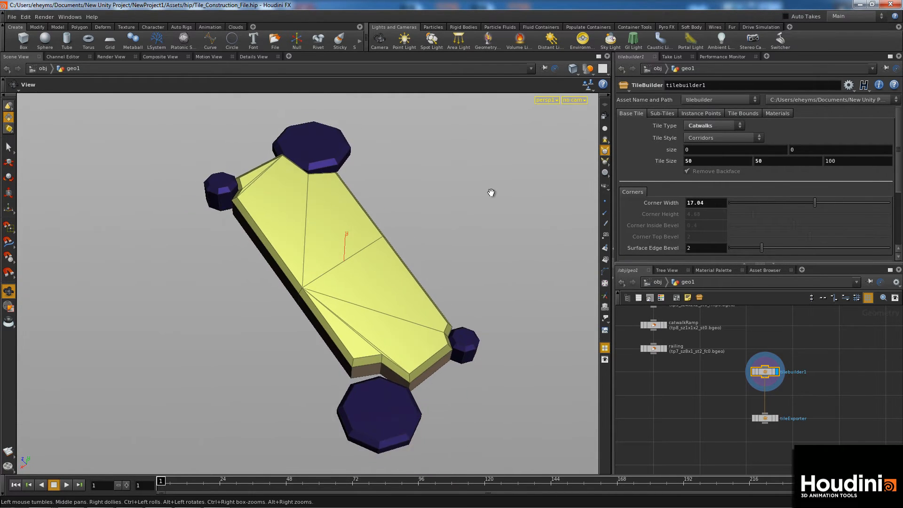
mouse_move(774, 203)
left_mouse_down()
mouse_move(760, 207)
mouse_move(775, 210)
left_mouse_up()
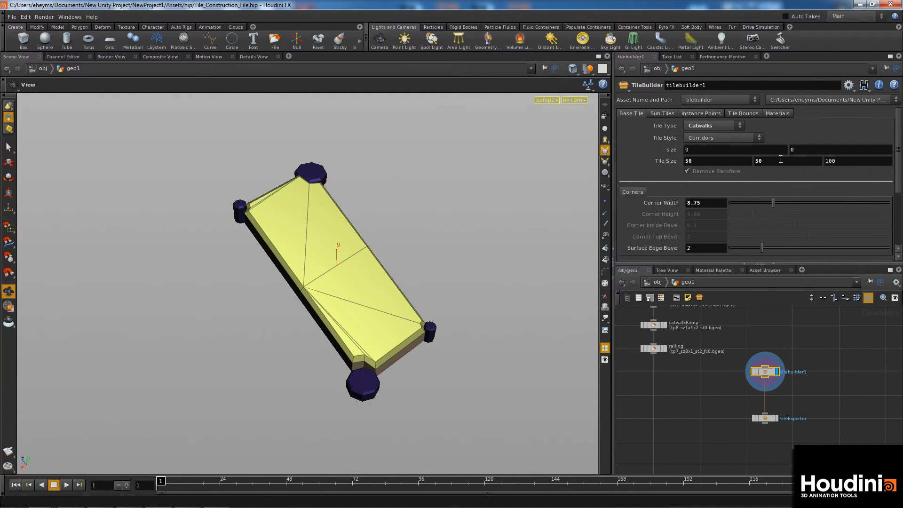
left_click_drag(447, 204, 435, 196)
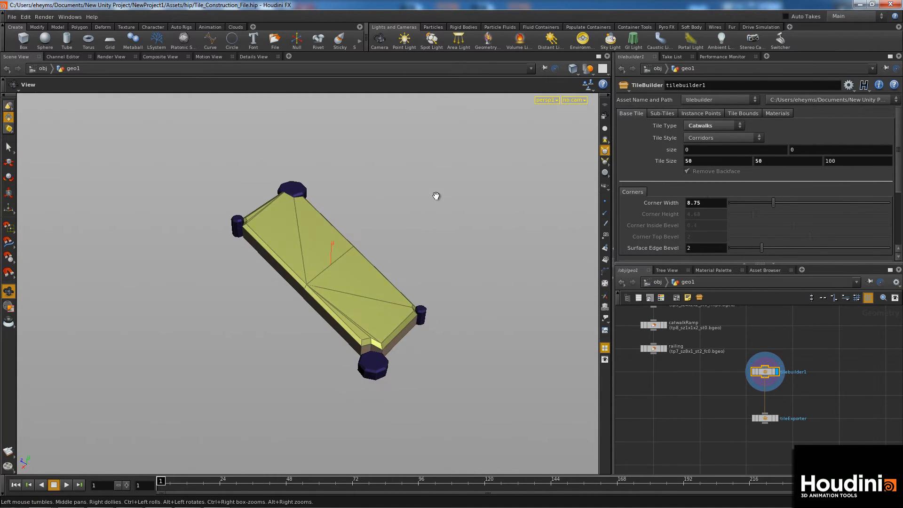
Change the base tile's Tile Type to Floor & Ceiling
left_click(719, 125)
left_click(711, 135)
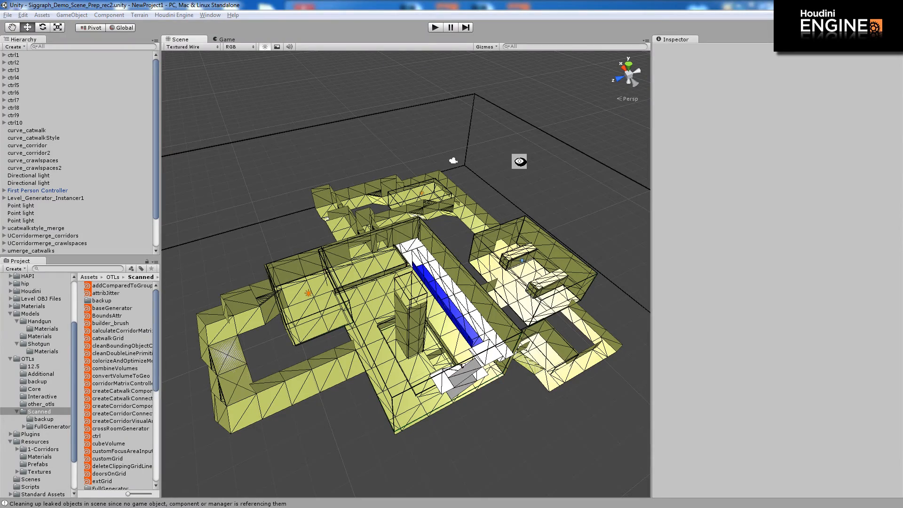
In Unity, set Level_Generator_Instancer1's View Mode to Output Instance Data
left_click_drag(519, 161, 463, 256, "alt")
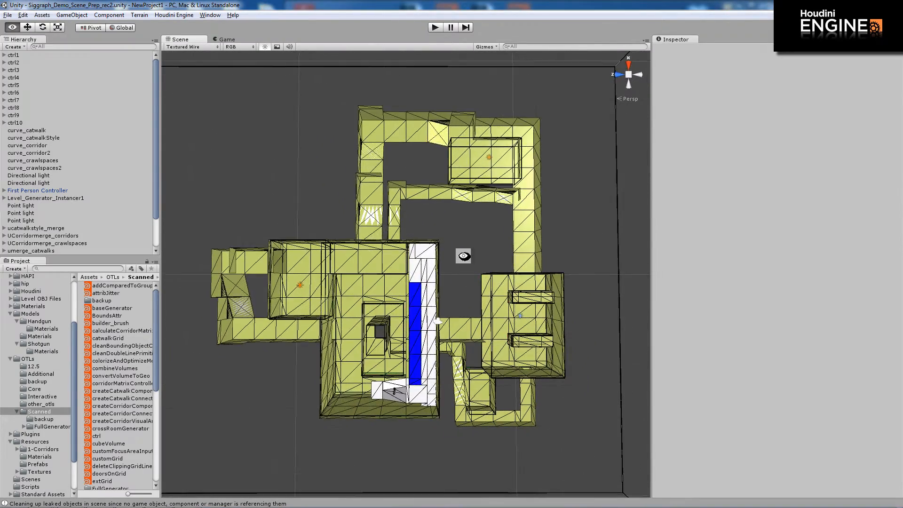
left_click_drag(562, 219, 548, 136, "alt")
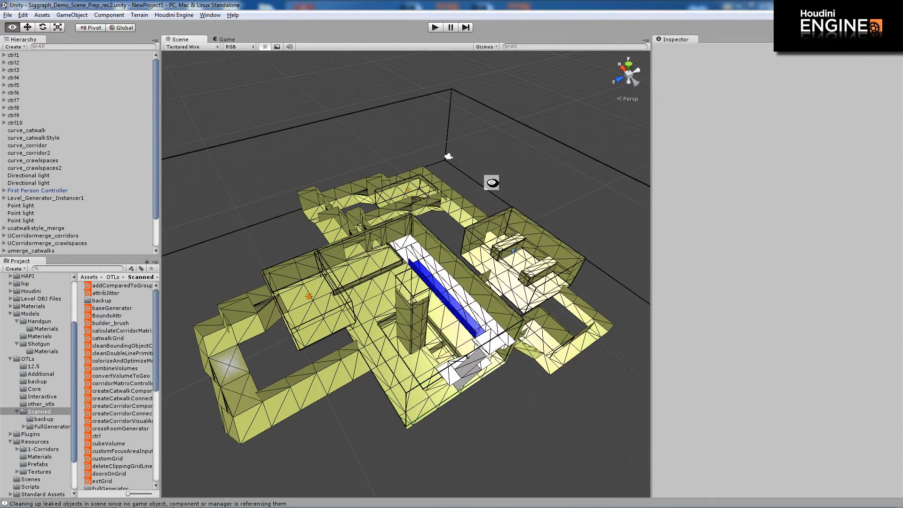
right_click_drag(492, 182, 526, 192, "alt")
left_click_drag(534, 187, 529, 182, "alt")
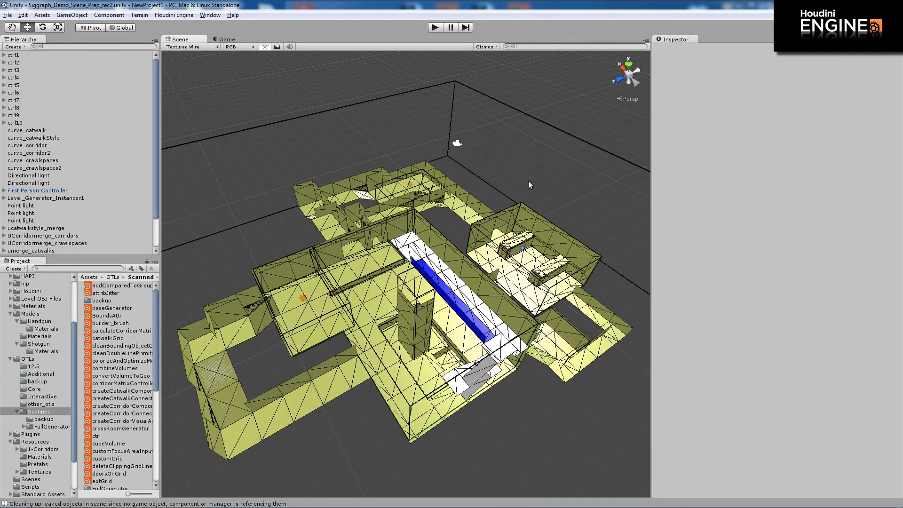
left_click(64, 198)
right_click_drag(463, 228, 458, 284, "alt")
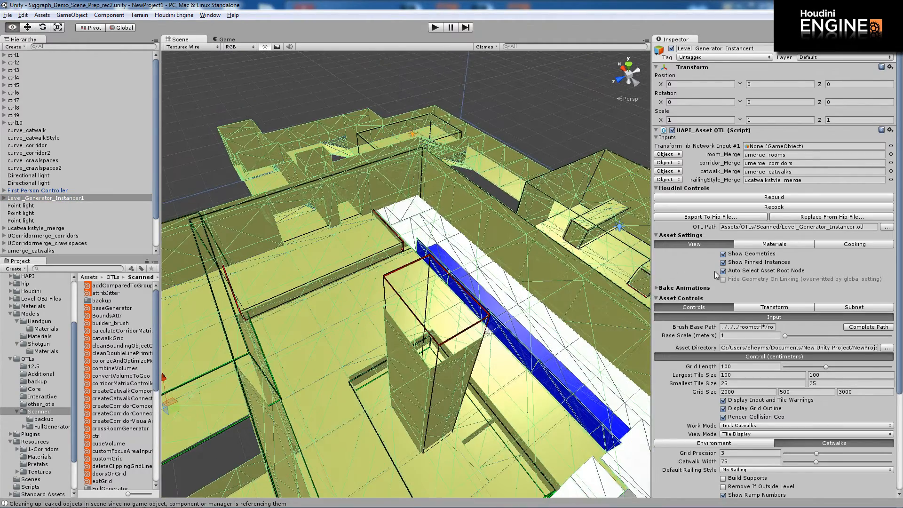
left_click_drag(459, 284, 439, 219, "alt")
right_click_drag(392, 226, 545, 260, "alt")
left_click_drag(471, 269, 475, 252, "alt")
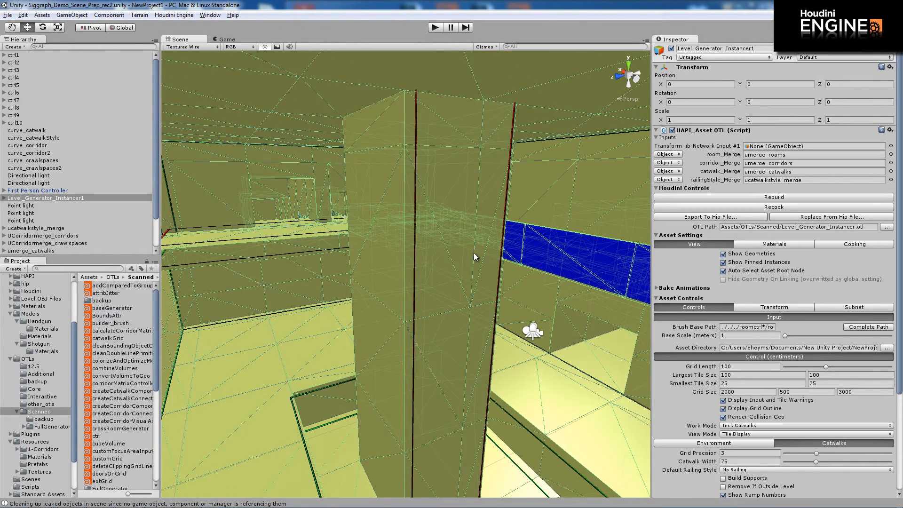
left_click(778, 433)
left_click(764, 475)
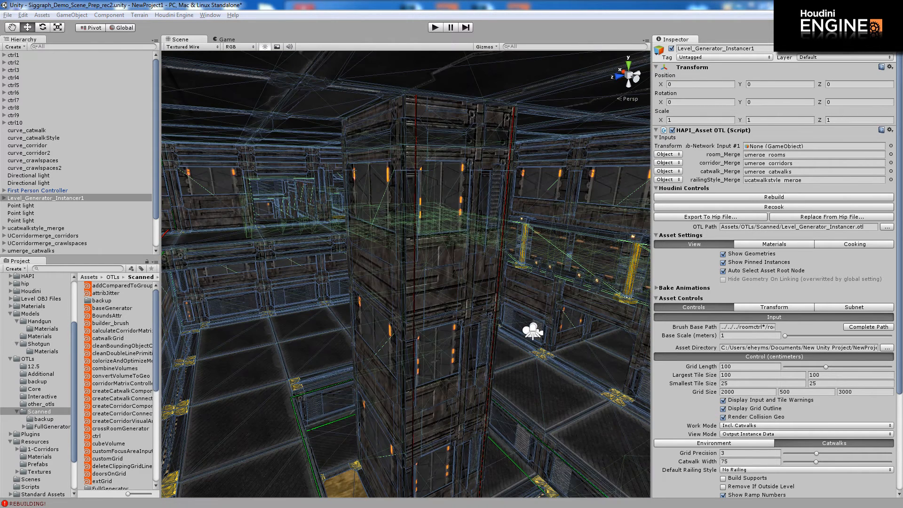
Deselect the level generator and switch the Scene view's draw mode to Textured
right_click_drag(537, 179, 447, 170, "alt")
left_click(447, 169)
right_click_drag(379, 169, 560, 198, "alt")
left_click(200, 47)
left_click(197, 58)
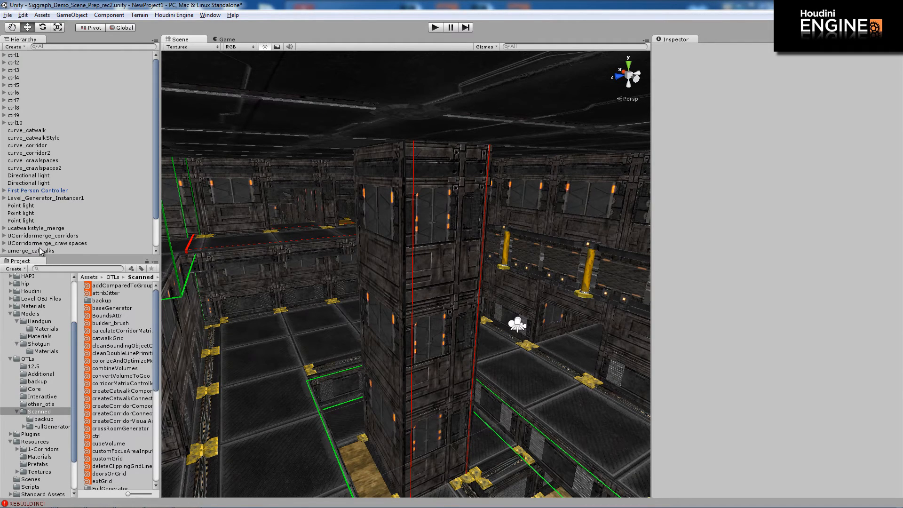
Turn off Show Geometries for the umerge_rooms asset to hide its room outlines
scroll(39, 249, "down", 3)
left_click(47, 230)
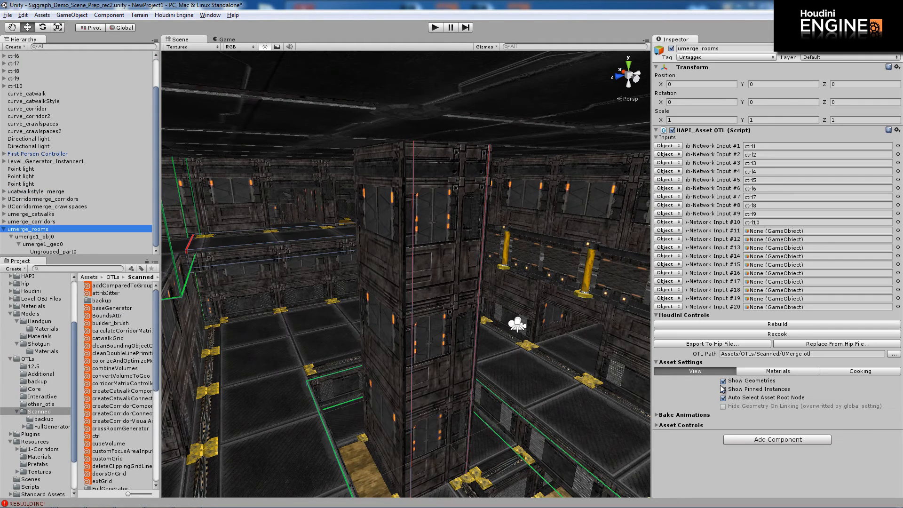
left_click(722, 382)
right_click_drag(534, 245, 445, 157, "alt")
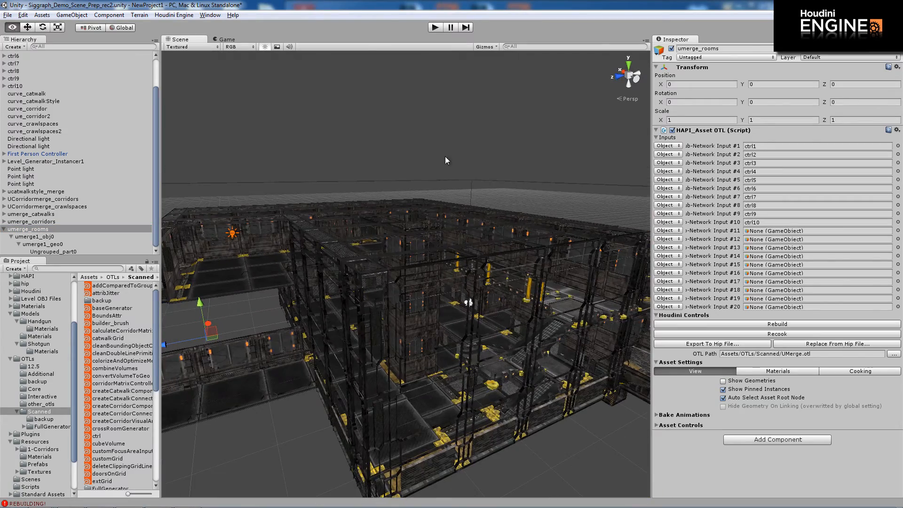
Deselect everything and examine the textured level from outside and from inside the rooms
left_click(445, 157)
left_click_drag(468, 303, 442, 239, "alt")
left_click_drag(420, 283, 421, 286, "alt")
right_click_drag(377, 202, 790, 306, "alt")
left_click_drag(348, 279, 325, 170, "alt")
right_click_drag(325, 170, 441, 290, "alt")
left_click_drag(441, 290, 397, 239, "alt")
right_click_drag(397, 239, 485, 268, "alt")
left_click_drag(486, 268, 419, 245, "alt")
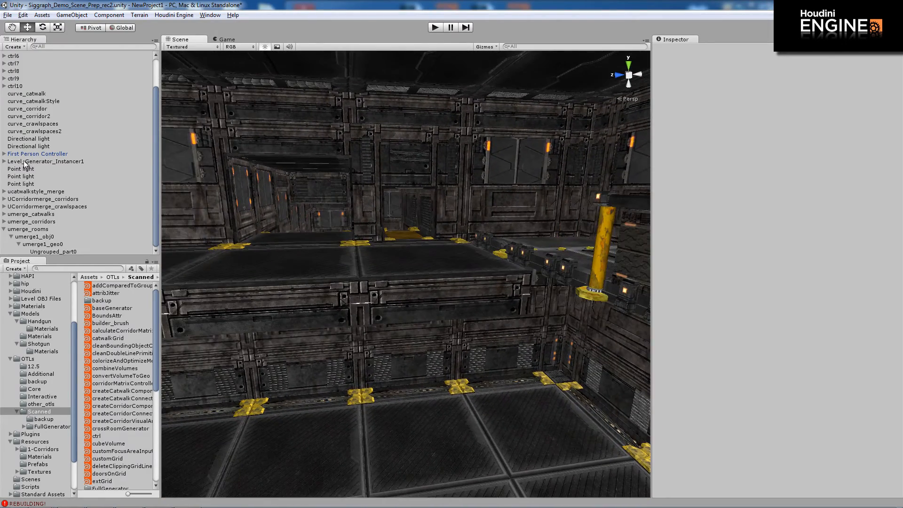
Turn off Auto Select Asset Root Node for Level_Generator_Instancer1
left_click(19, 162)
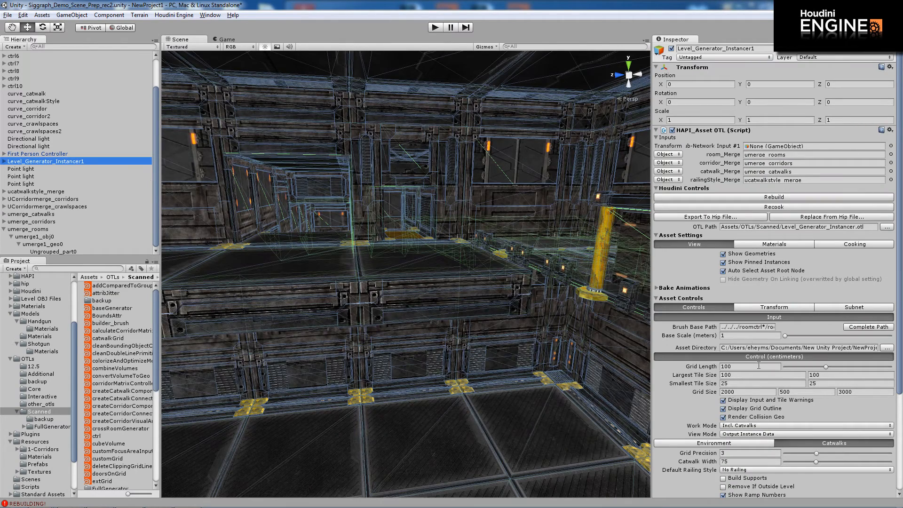
scroll(750, 427, "down", 5)
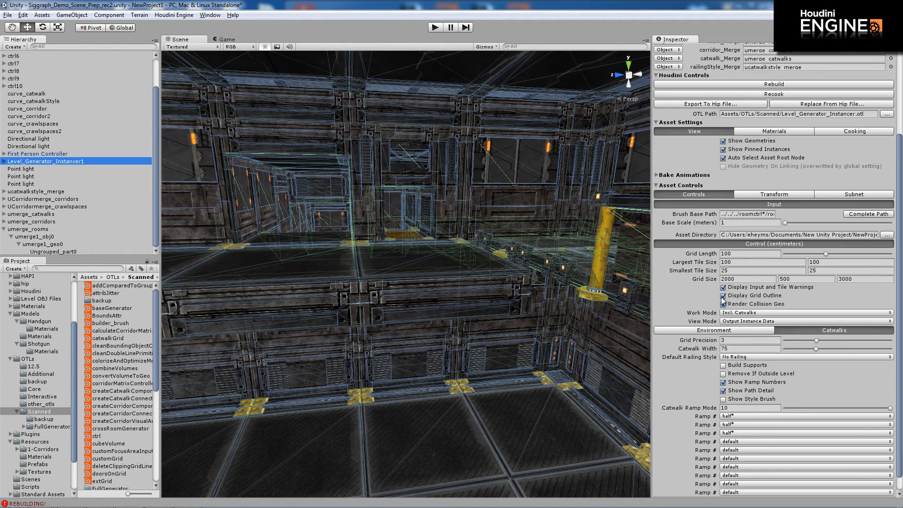
scroll(718, 301, "up", 5)
left_click(723, 271)
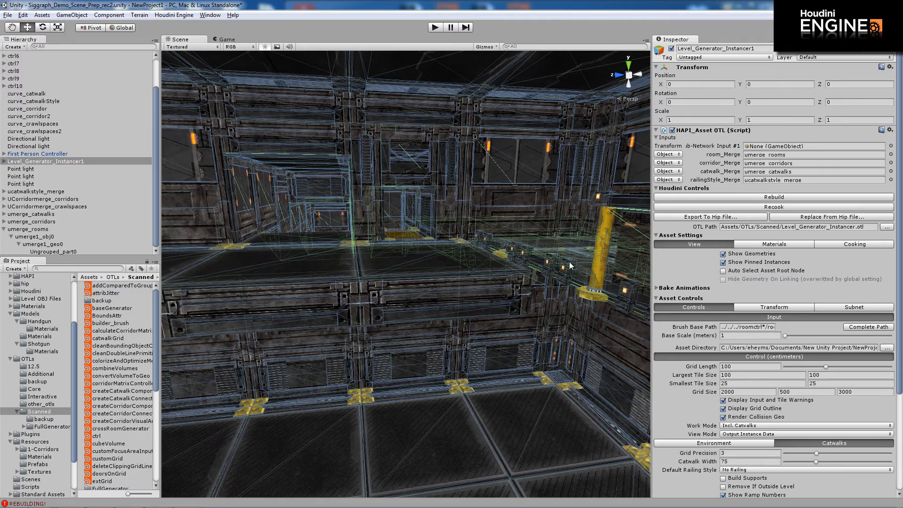
Select a single wall tile on the raised floor's edge and its parent tp1_sz8x2_st0_obj179(Clone) object for inspection
left_click(410, 289)
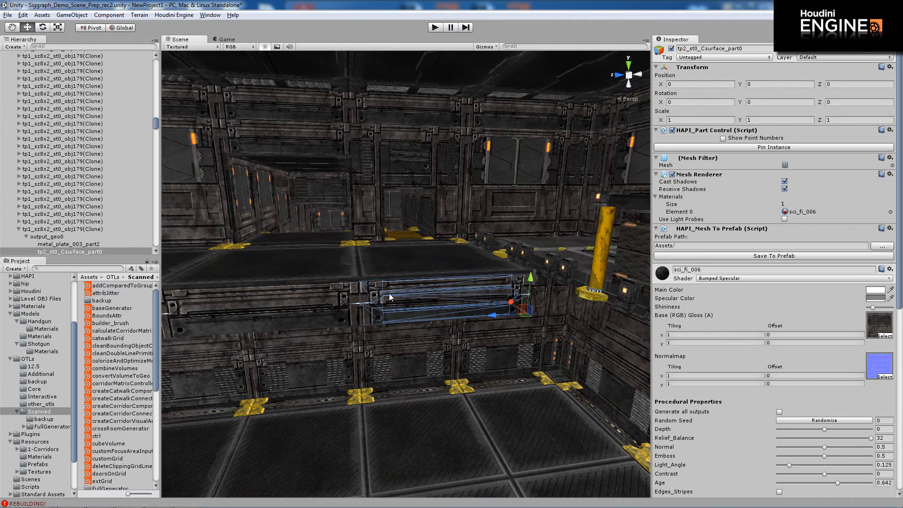
mouse_move(377, 288)
right_mouse_down("alt")
mouse_move(403, 298)
mouse_move(367, 286)
mouse_move(377, 289)
right_mouse_up("alt")
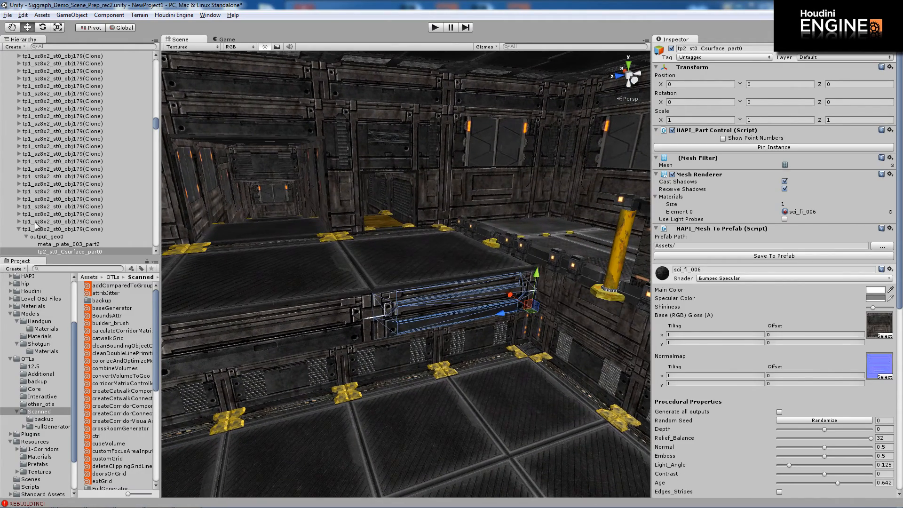
left_click(51, 229)
left_click_drag(505, 297, 495, 317)
right_click_drag(538, 353, 442, 325, "alt")
middle_click_drag(442, 324, 538, 325, "alt")
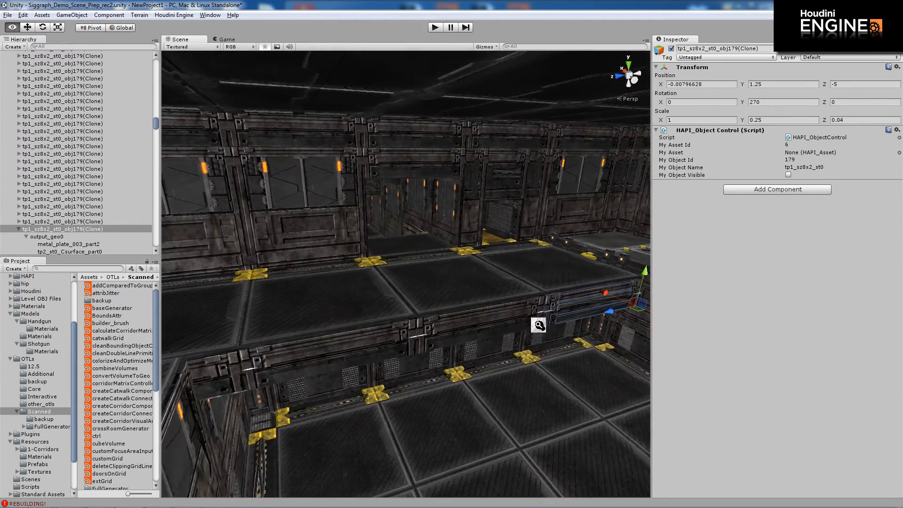
Deselect the tile instance and examine the whole textured level from above
right_click_drag(538, 324, 239, 298, "alt")
middle_click_drag(275, 283, 398, 277, "alt")
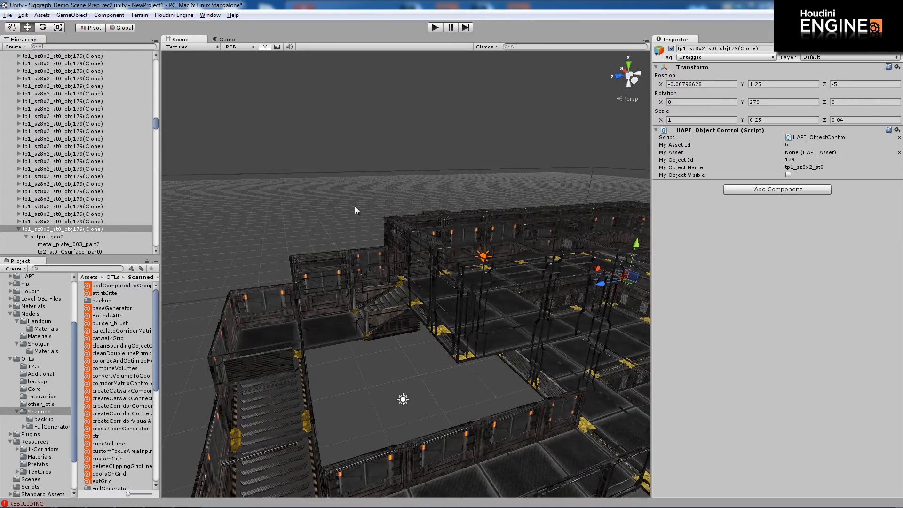
left_click(355, 206)
right_click_drag(560, 249, 433, 268, "alt")
middle_click_drag(574, 247, 467, 260, "alt")
left_click_drag(467, 260, 487, 312, "alt")
right_click_drag(487, 312, 433, 302, "alt")
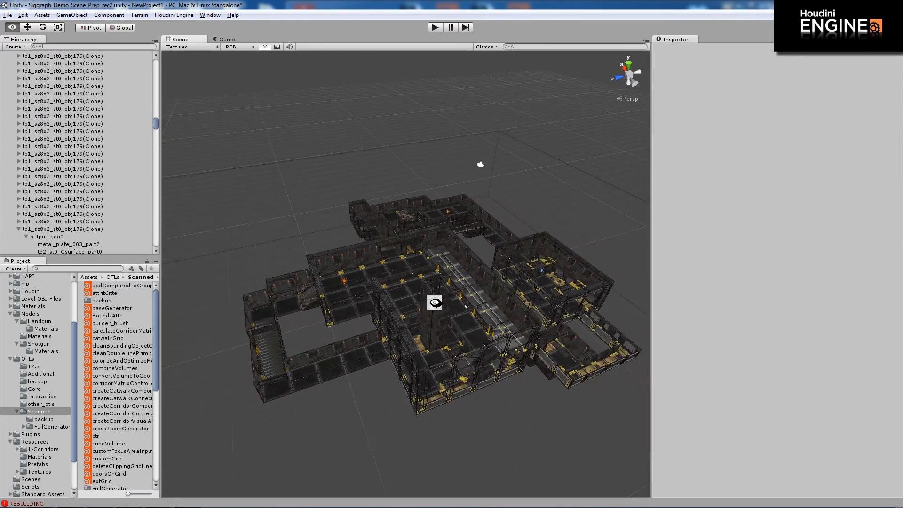
left_click_drag(433, 303, 432, 329, "alt")
Collapse Level_Generator_Instancer1's long list of tile instances in the Hierarchy
scroll(41, 122, "up", 5)
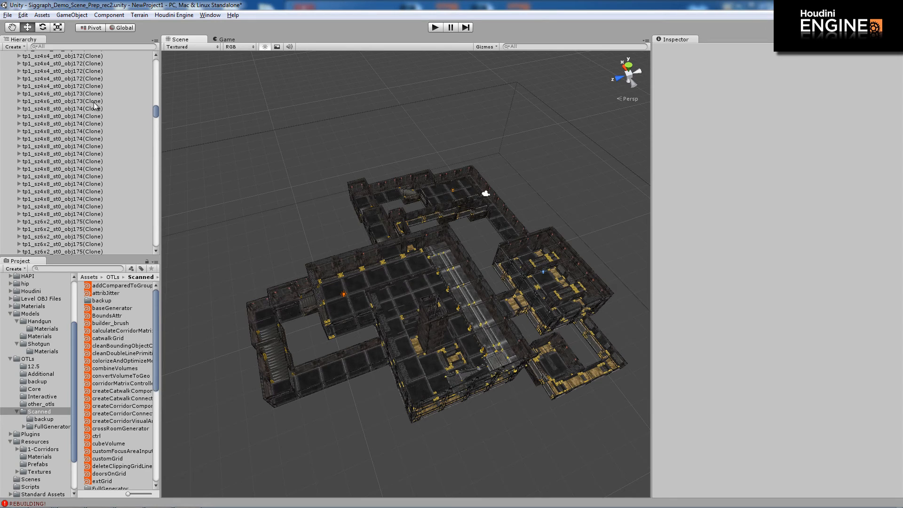
left_click_drag(156, 112, 150, 56)
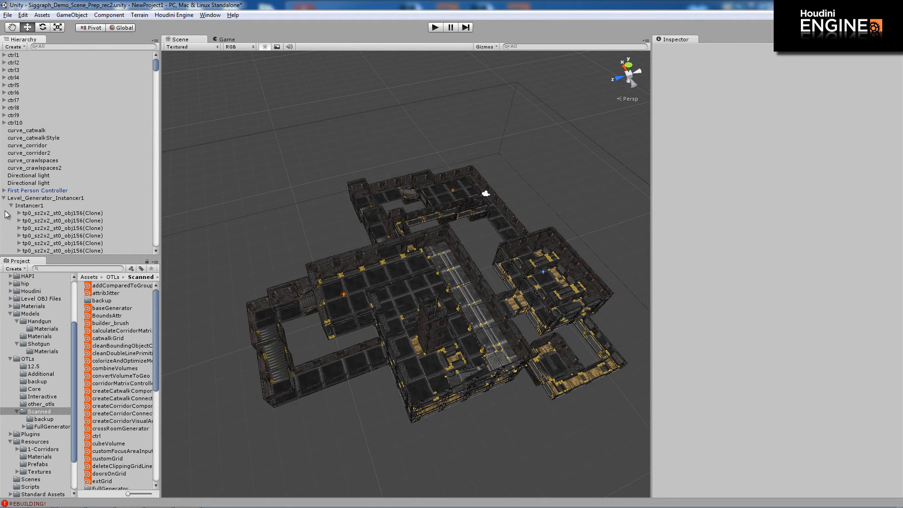
left_click(3, 199)
Enable the Light component on each of the three Point light objects
left_click(27, 205)
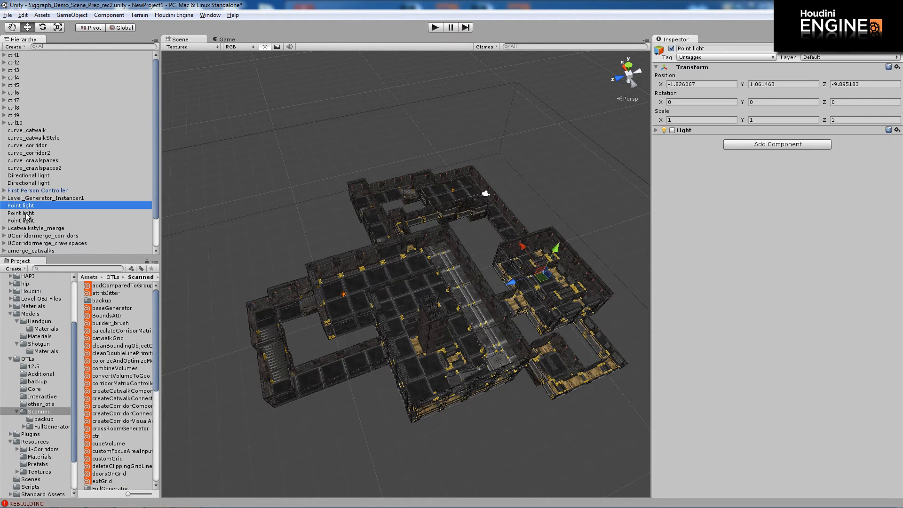
left_click(672, 131)
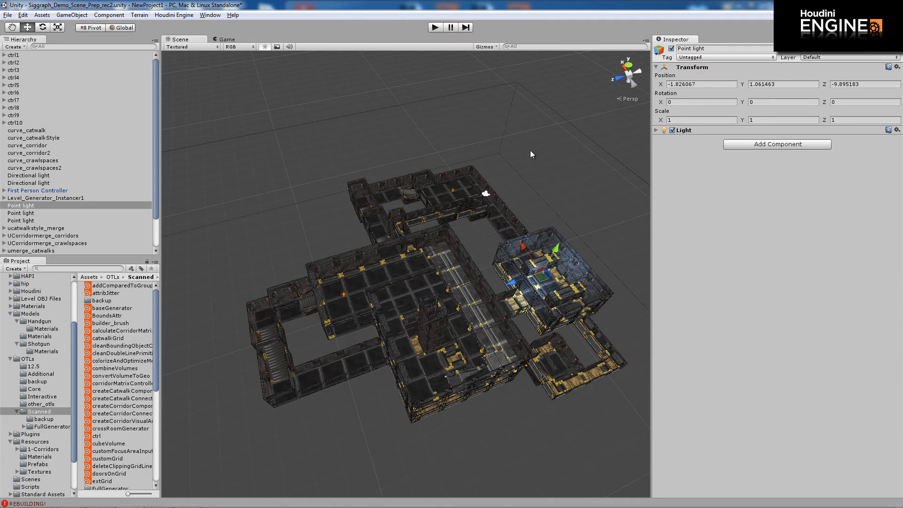
left_click(21, 214)
left_click(672, 131)
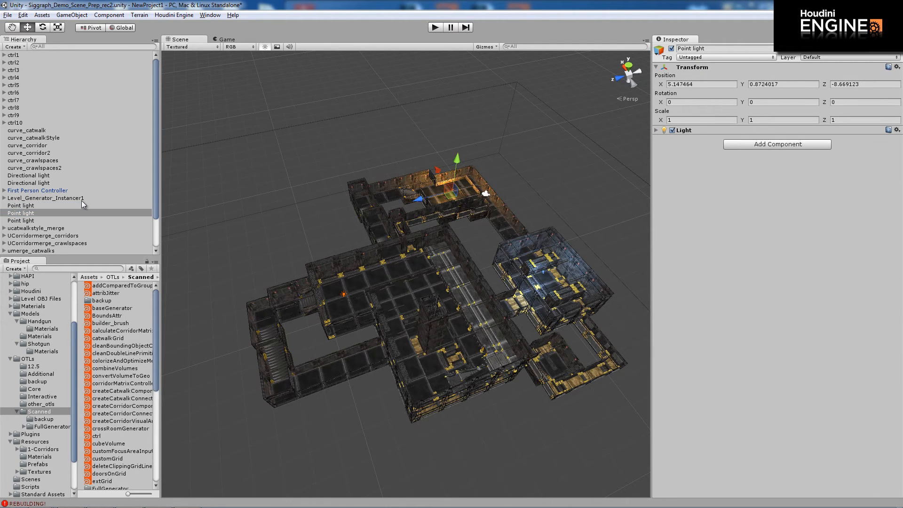
left_click(61, 219)
left_click(672, 131)
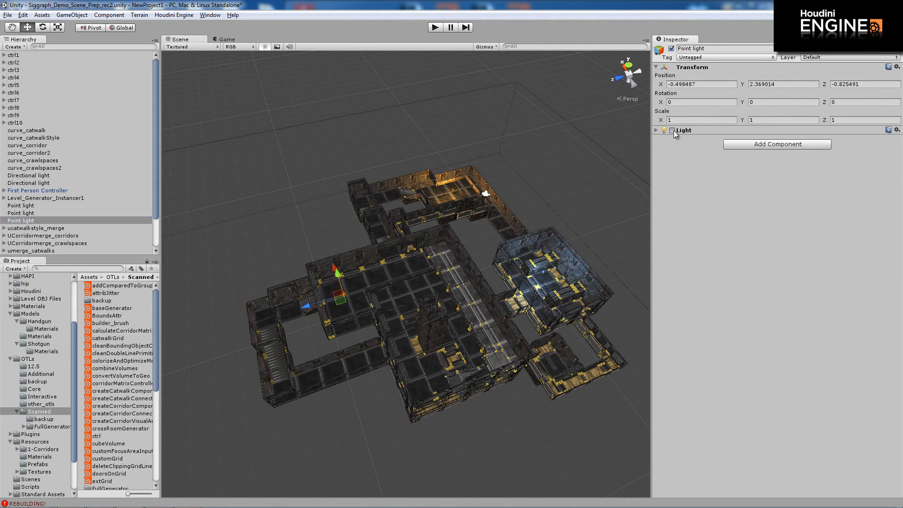
Deselect the point light and examine the newly lit level up close
left_click(559, 171)
right_click_drag(419, 167, 548, 236, "alt")
left_click_drag(549, 237, 230, 209, "alt")
Turn off the Mesh Renderer of geoGrp1_part0 under Level_Generator_Instancer1's level_generator1_geo0, then deselect the object
left_click(5, 198)
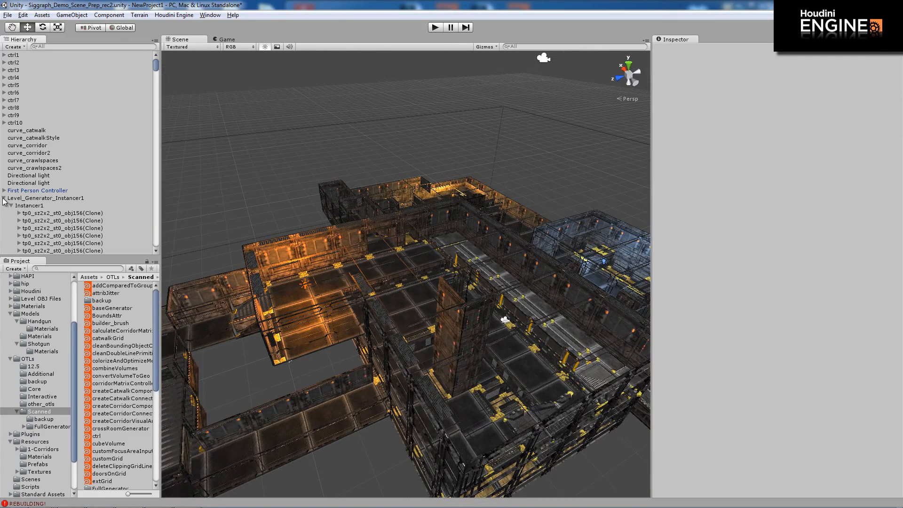
left_click(10, 206)
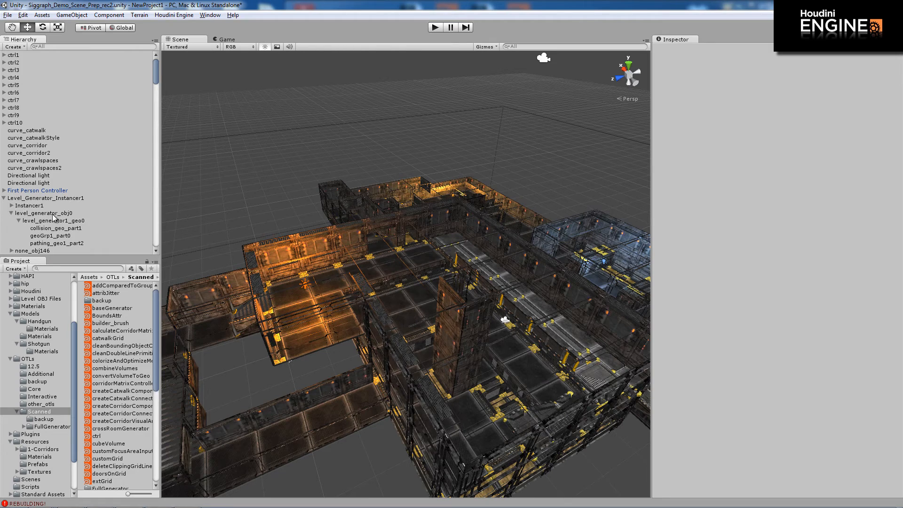
scroll(53, 216, "down", 2)
left_click(55, 187)
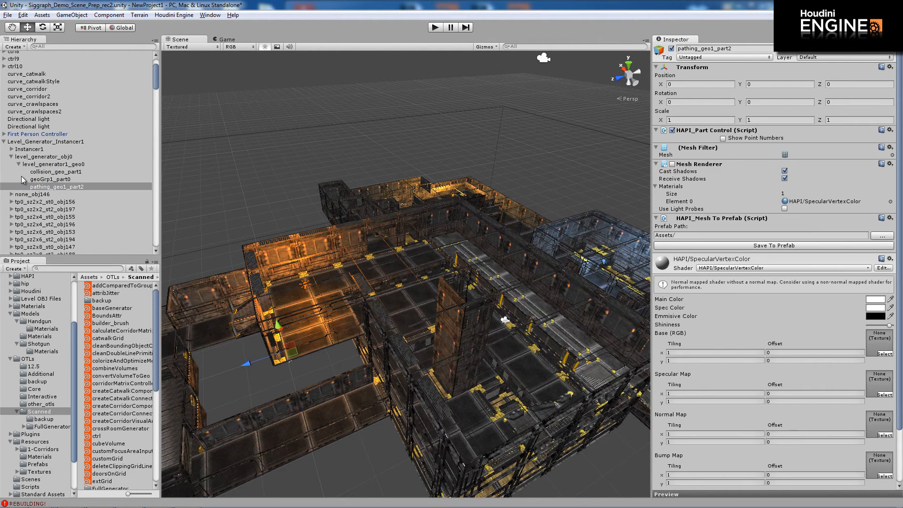
left_click(41, 180)
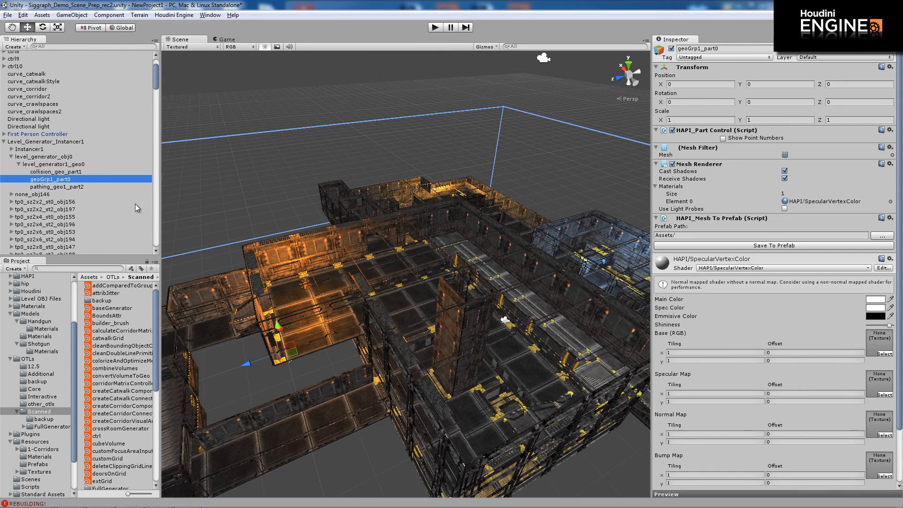
left_click(672, 164)
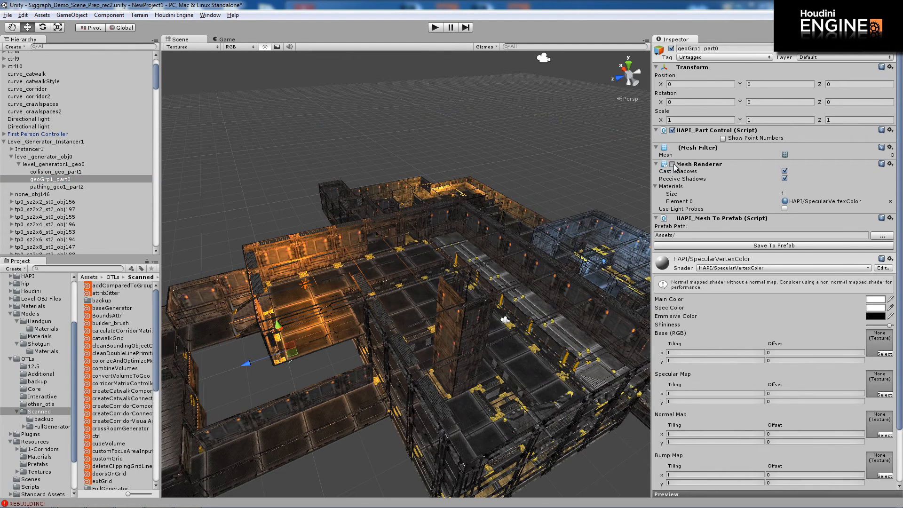
left_click(580, 101)
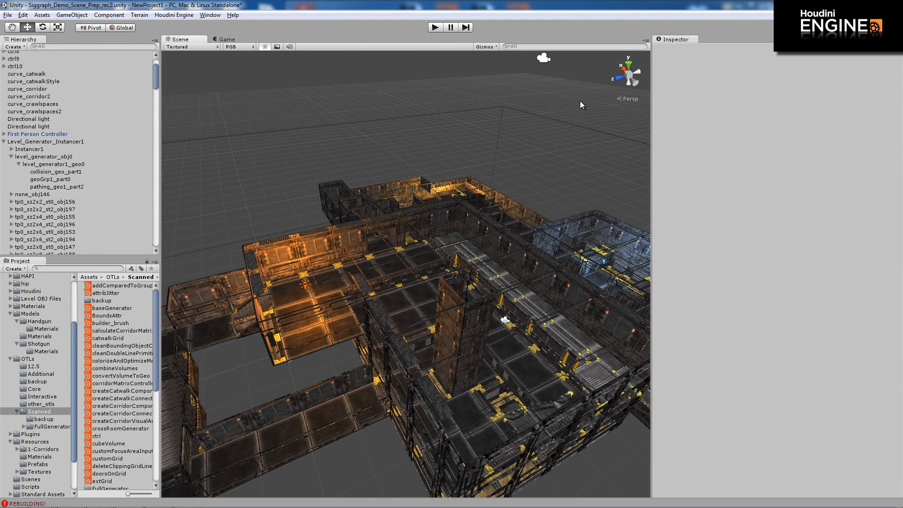
Run the game, resume it from the pause menu and walk through the lit level in first person
left_click(435, 27)
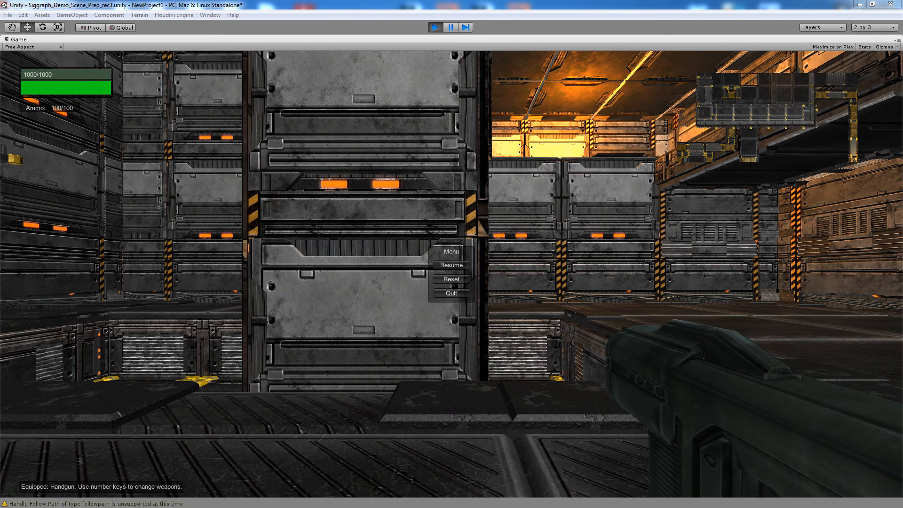
key("Tab")
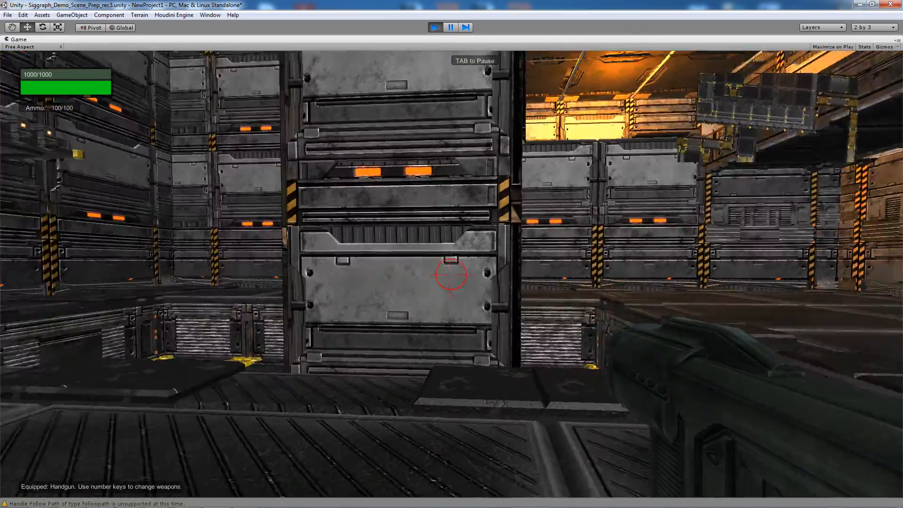
key("w")
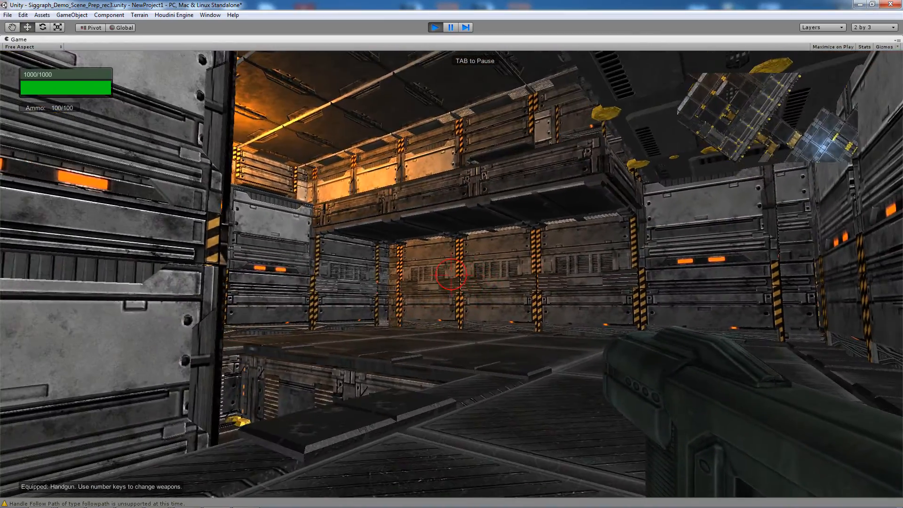
key("w")
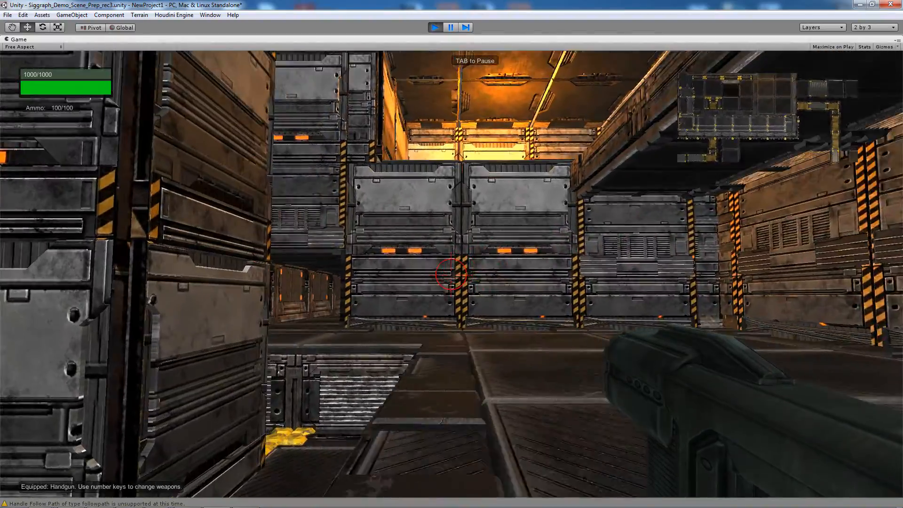
key("w")
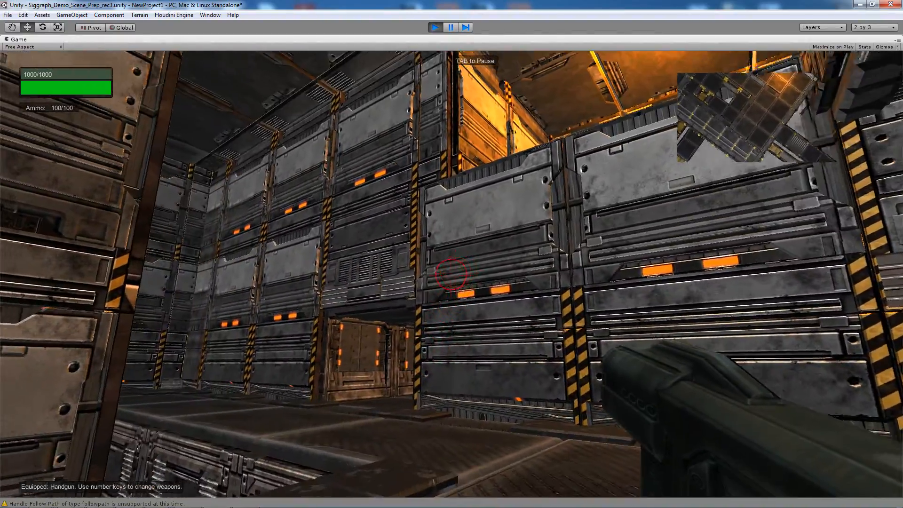
key("w")
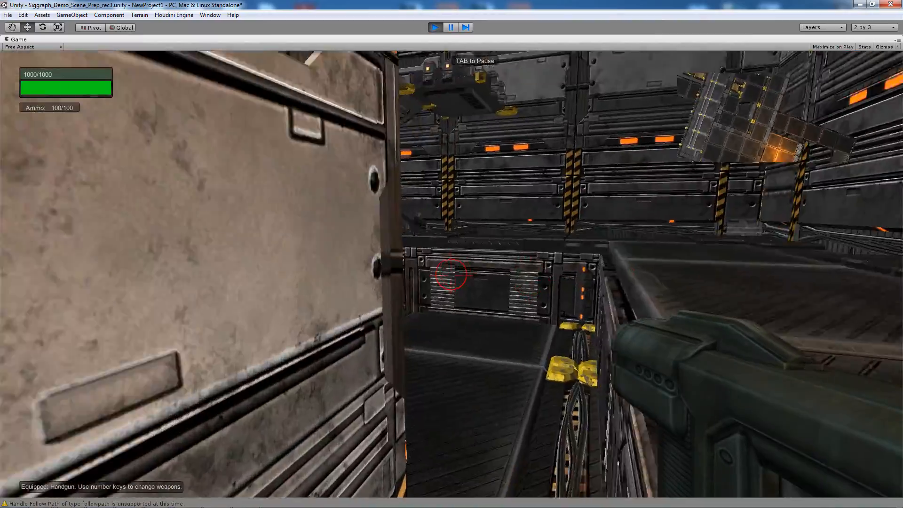
key("w")
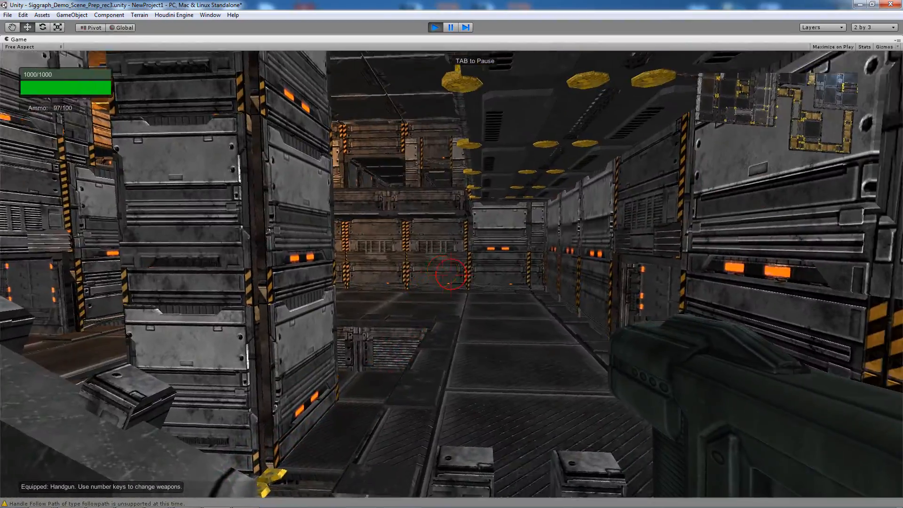
key("w")
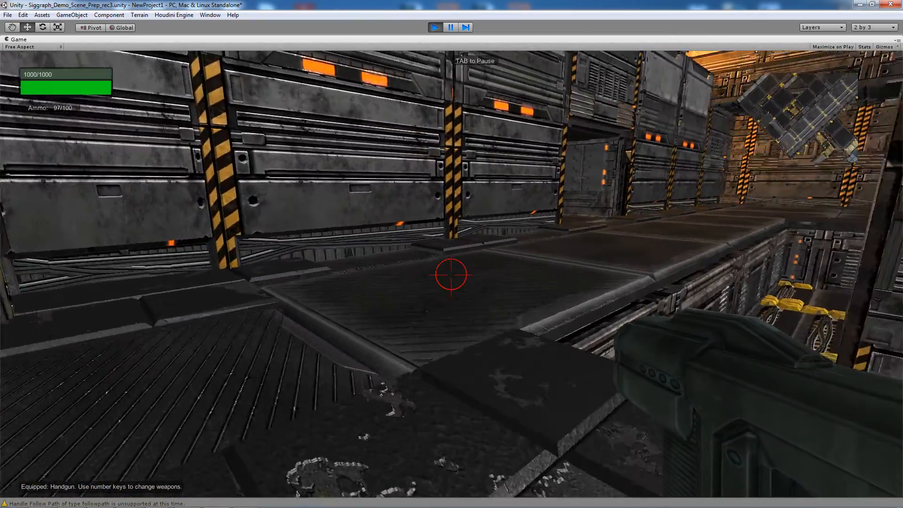
key("w")
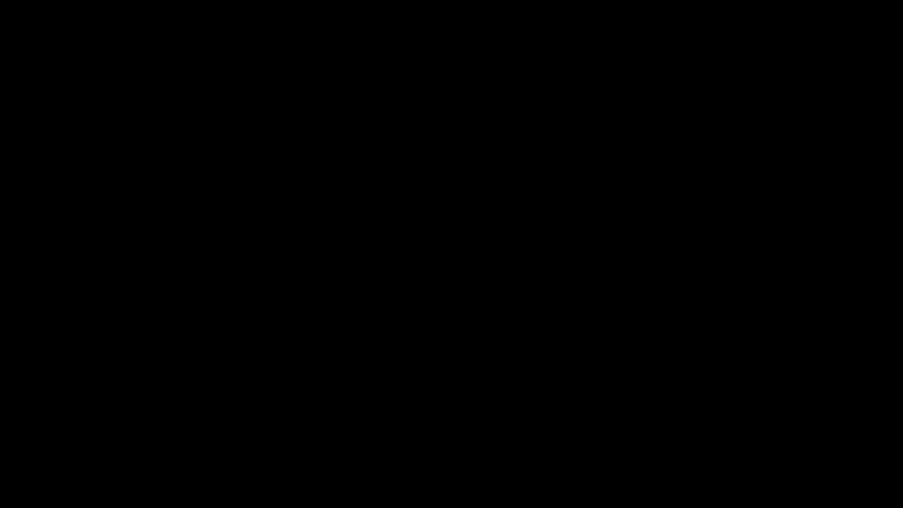